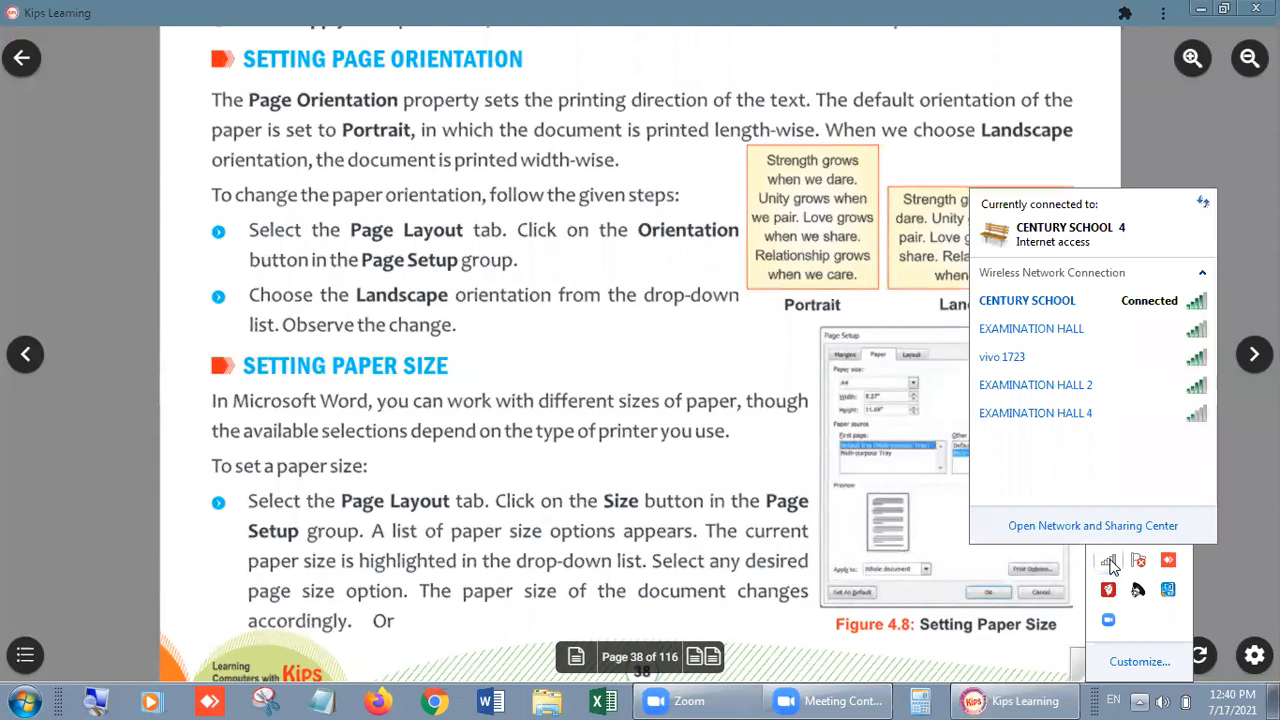
Switch to Word and create a new blank document.
{"action": "left_click", "coordinate": [729, 477]}
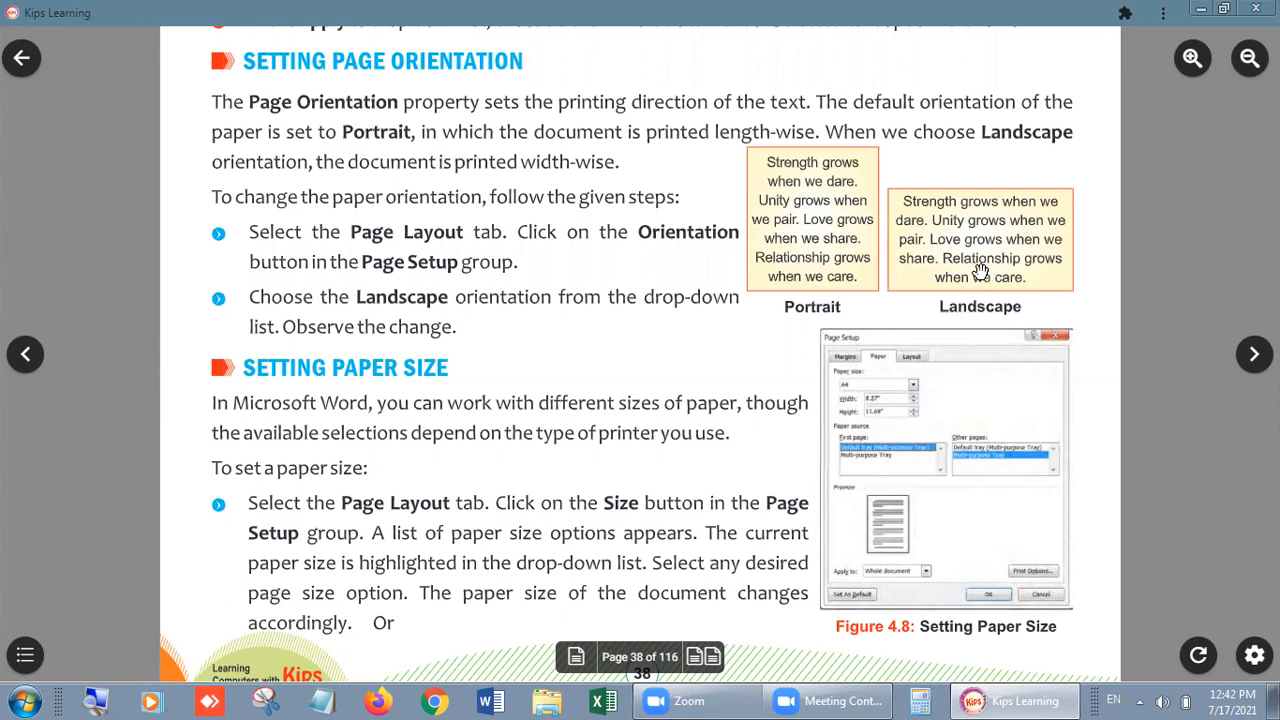
{"action": "left_click", "coordinate": [493, 701]}
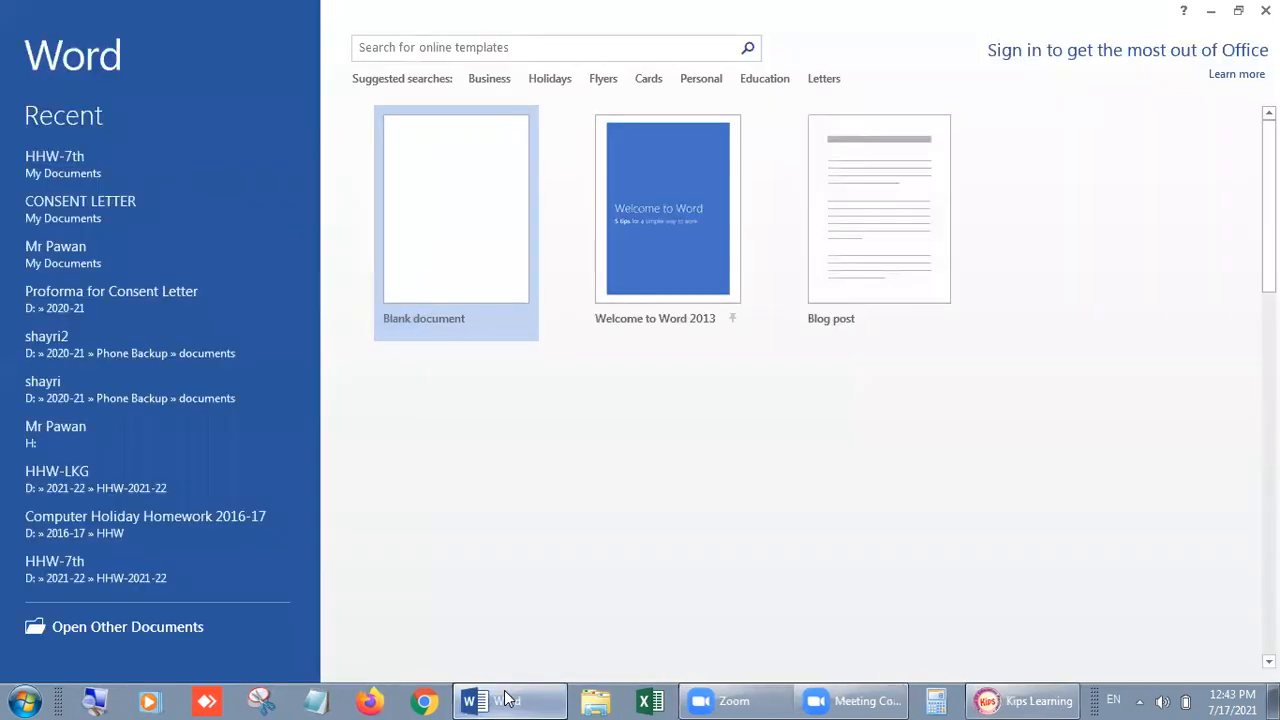
{"action": "left_click", "coordinate": [417, 252]}
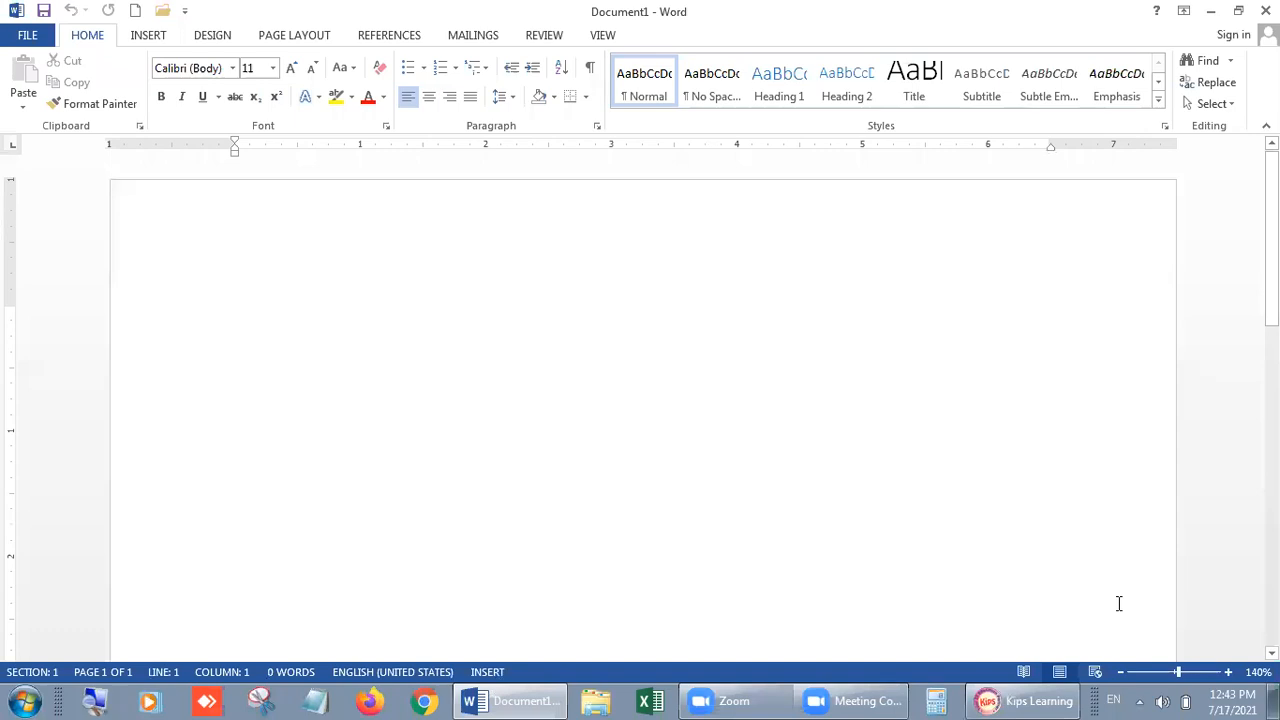
Set the blank document's page orientation to Landscape.
{"action": "left_click_drag", "start_coordinate": [1178, 672], "coordinate": [1163, 680]}
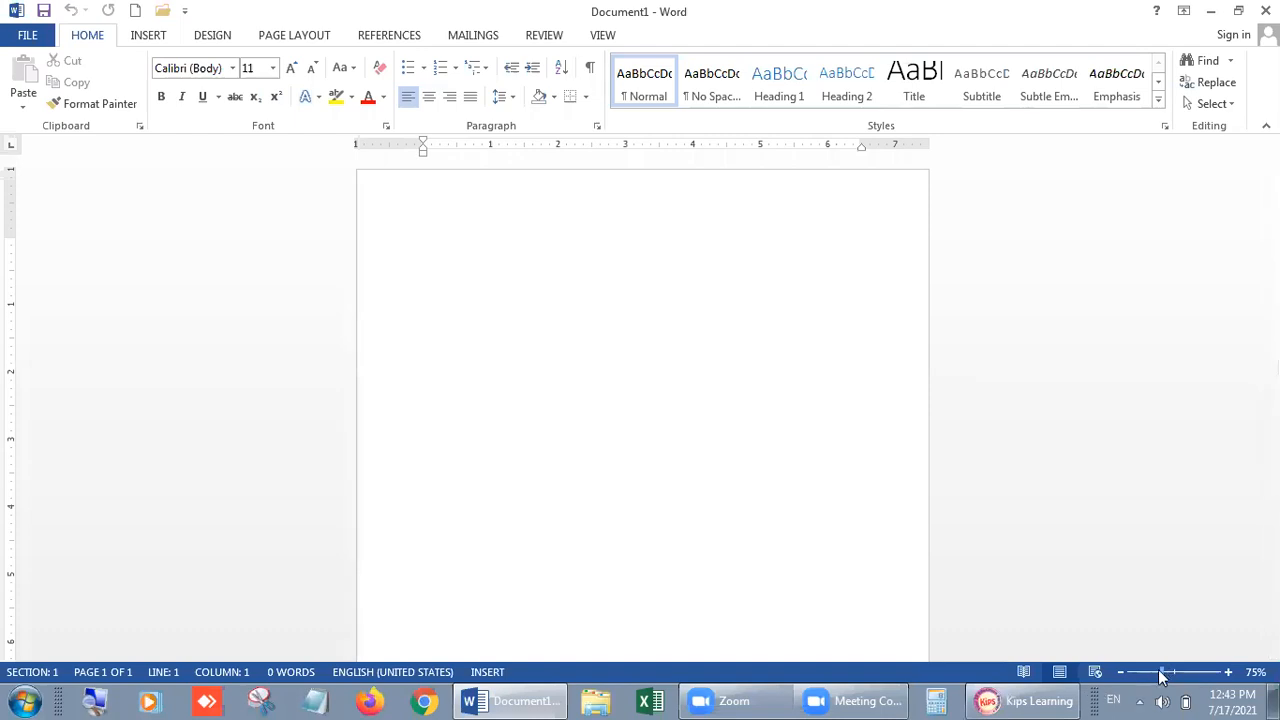
{"action": "left_click_drag", "start_coordinate": [1162, 676], "coordinate": [1148, 680]}
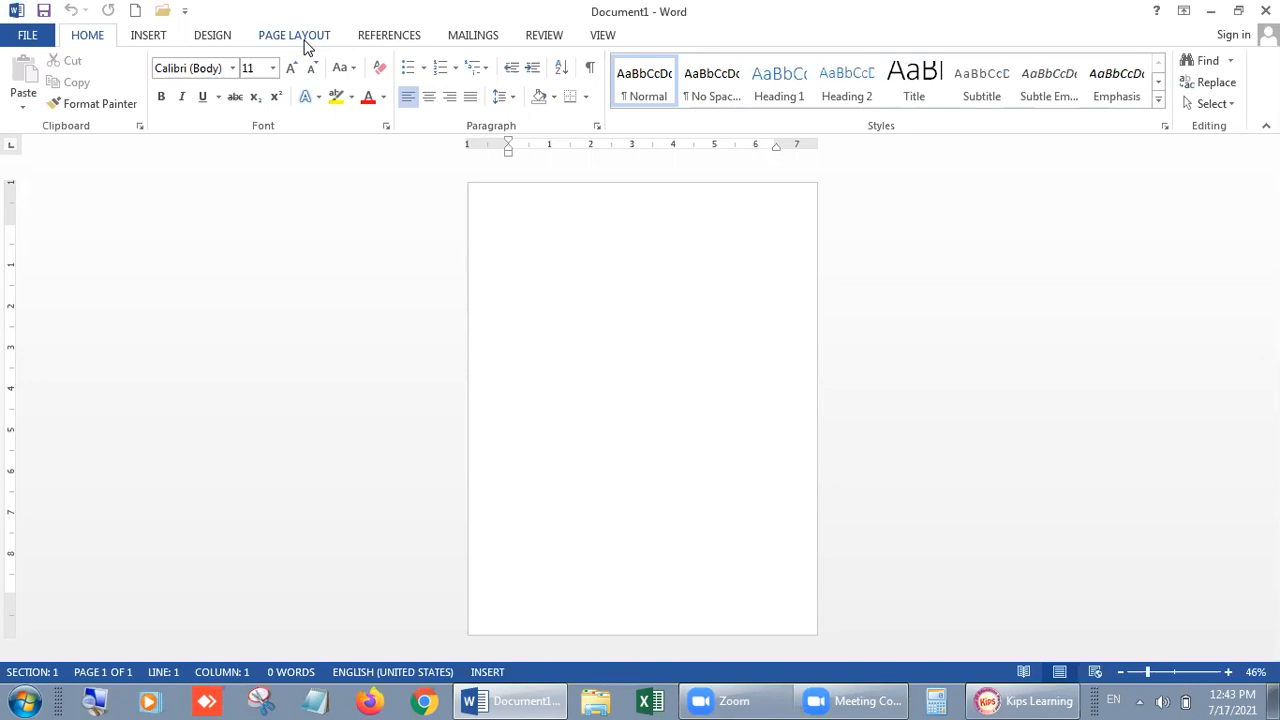
{"action": "left_click", "coordinate": [303, 40]}
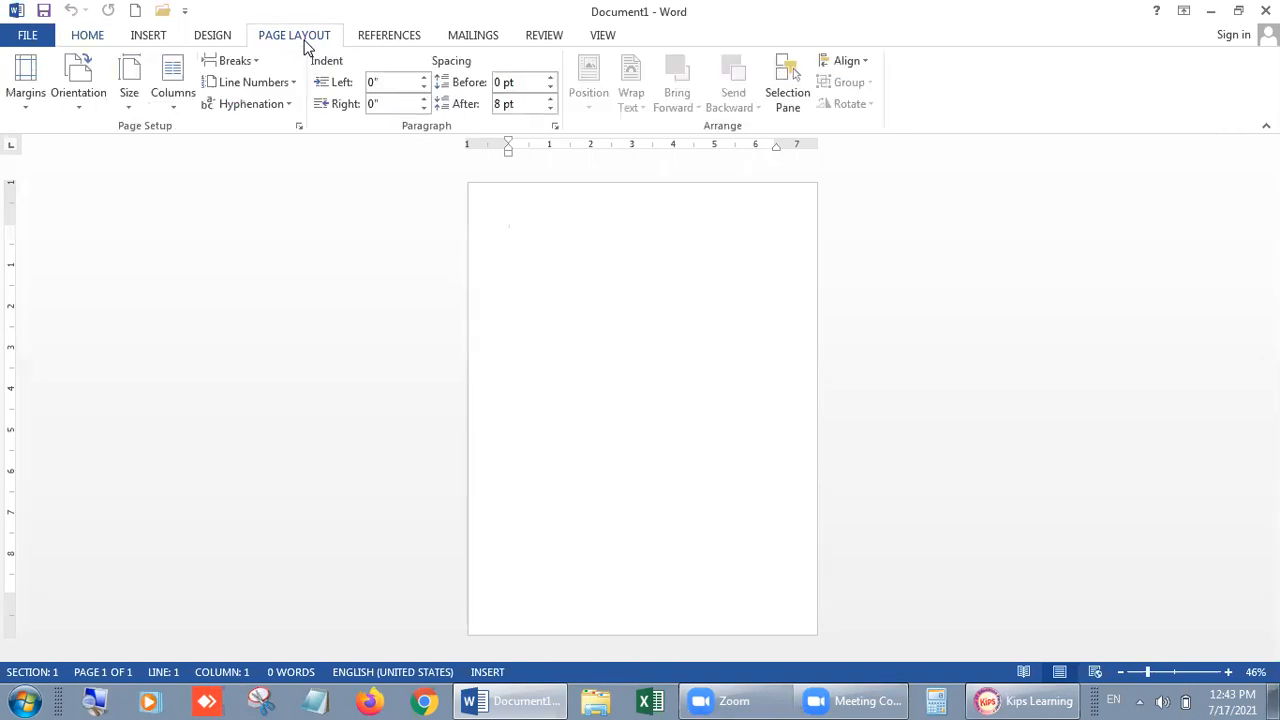
{"action": "left_click", "coordinate": [83, 114]}
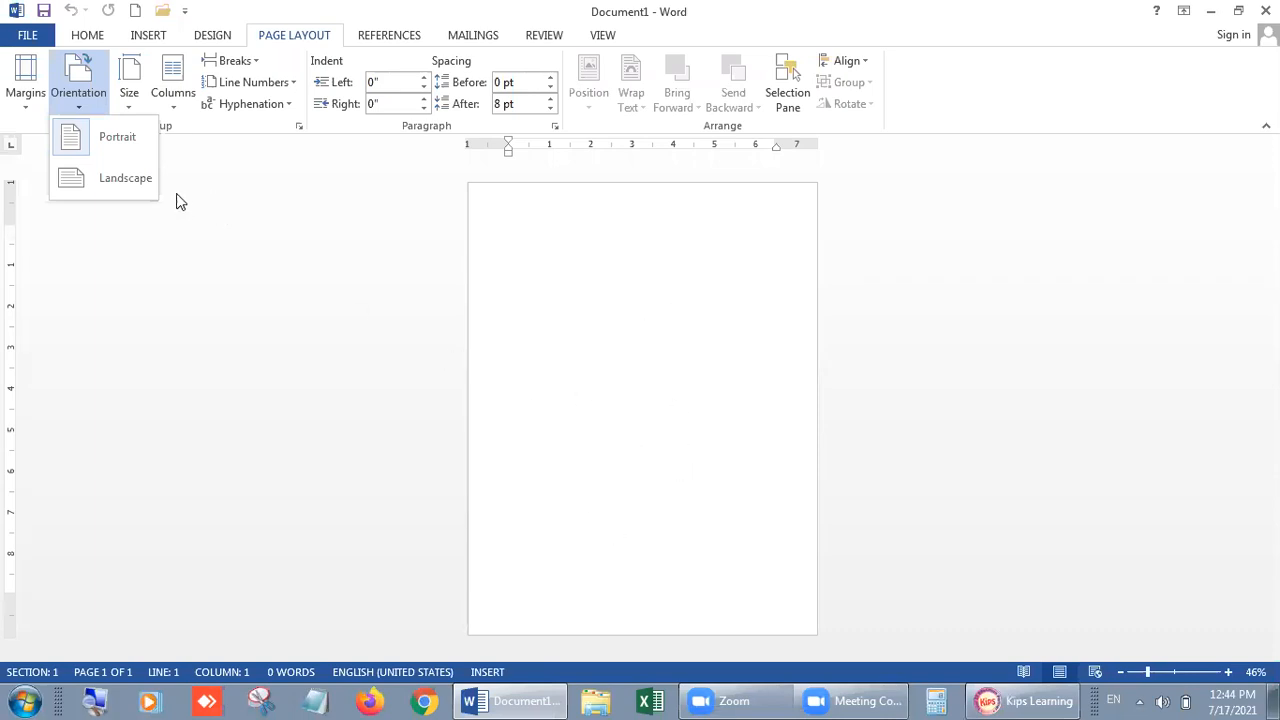
{"action": "left_click", "coordinate": [135, 184]}
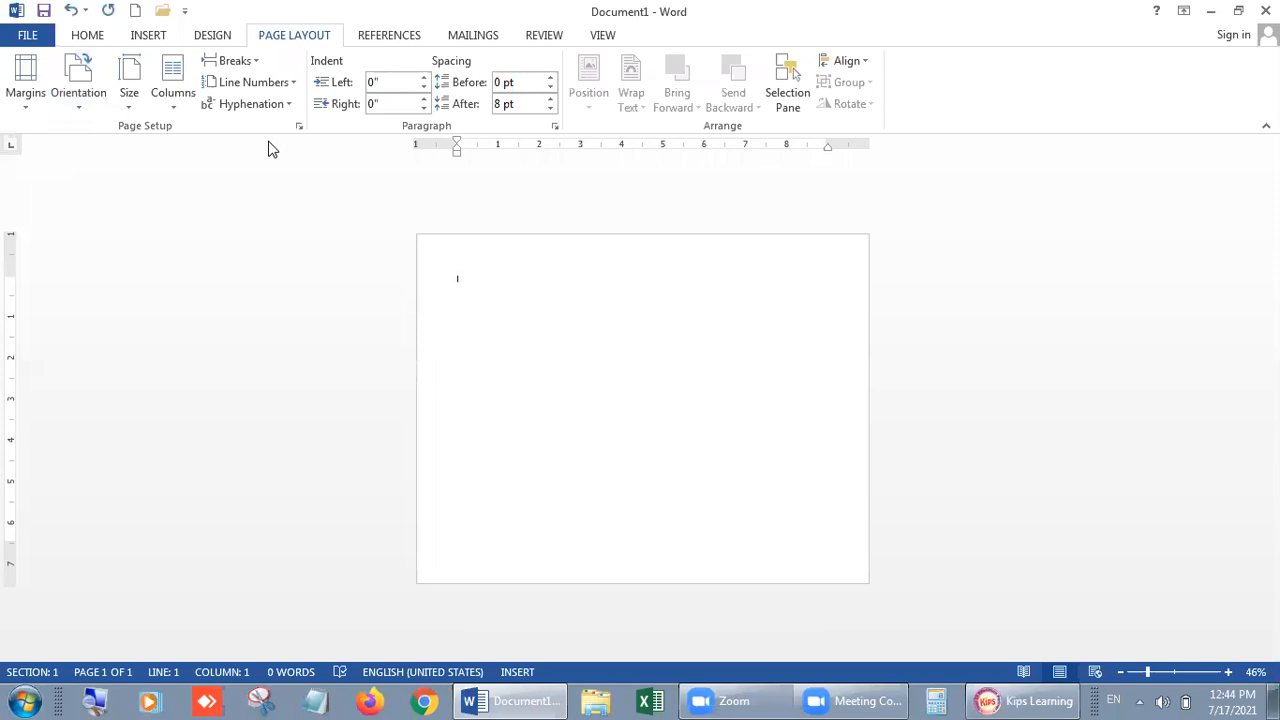
Open the recent document Computer Holiday Homework 2016-17.
{"action": "left_click", "coordinate": [27, 36]}
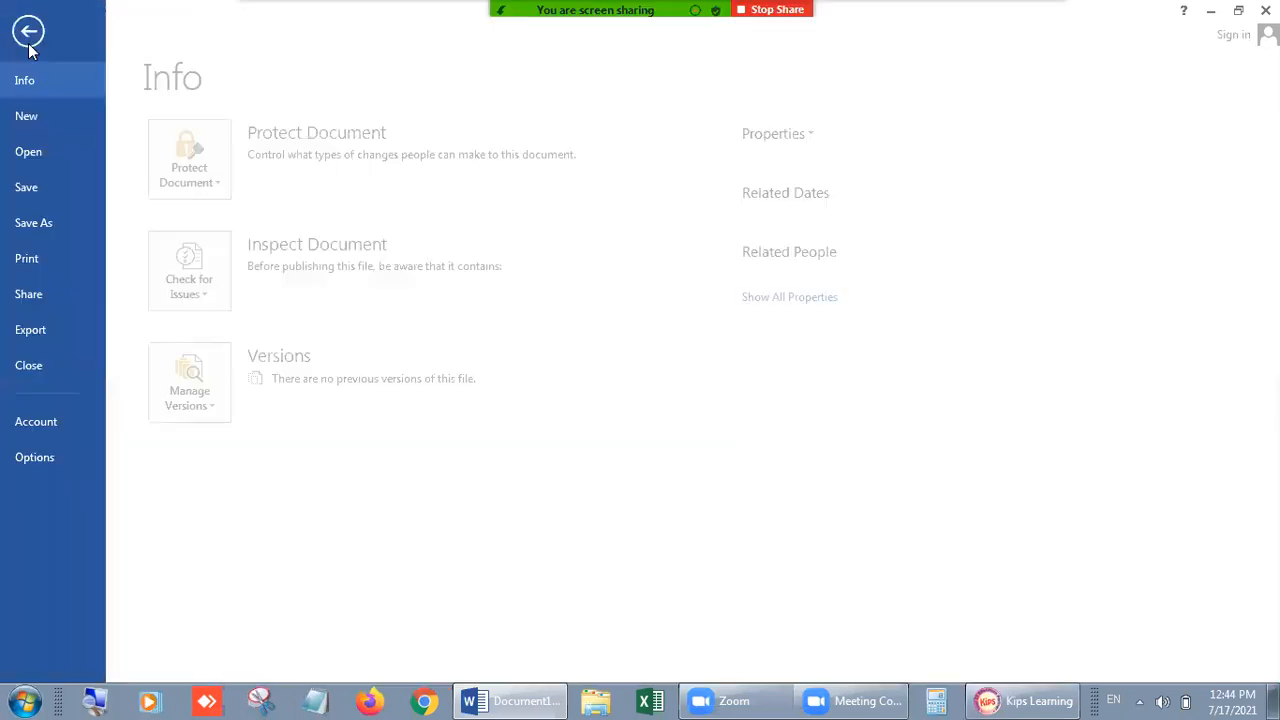
{"action": "left_click", "coordinate": [47, 152]}
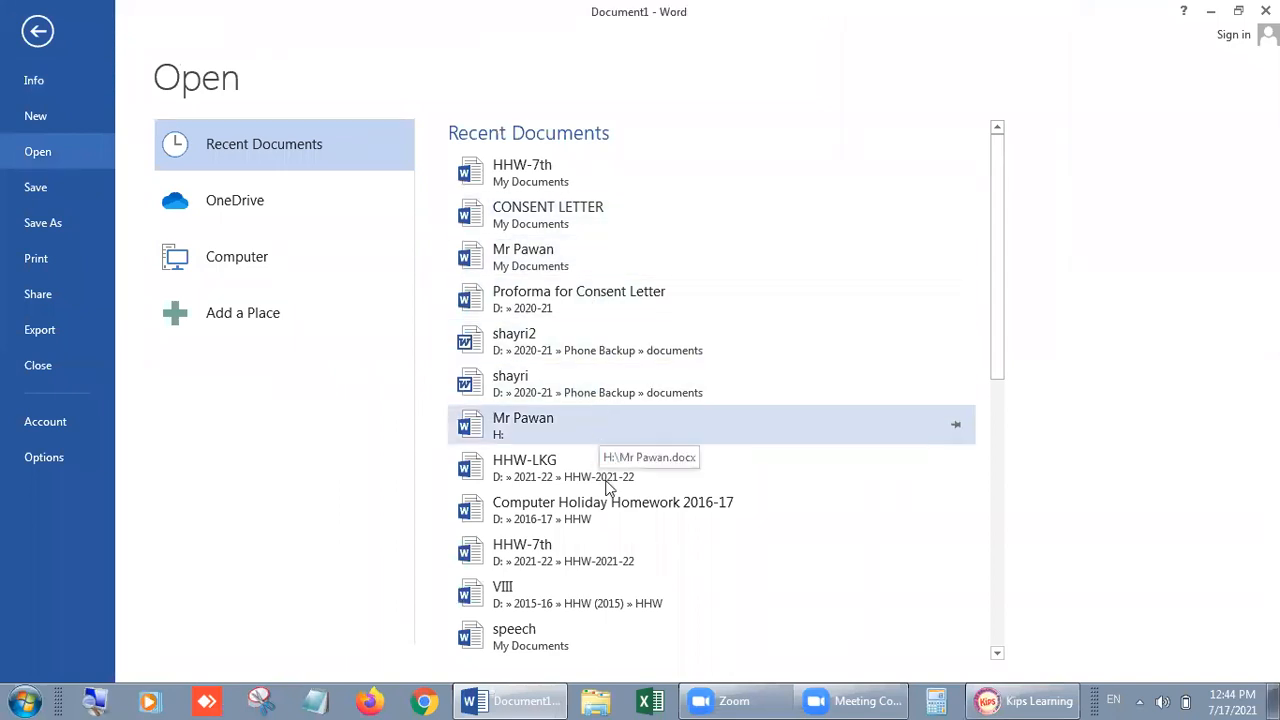
{"action": "left_click", "coordinate": [610, 512]}
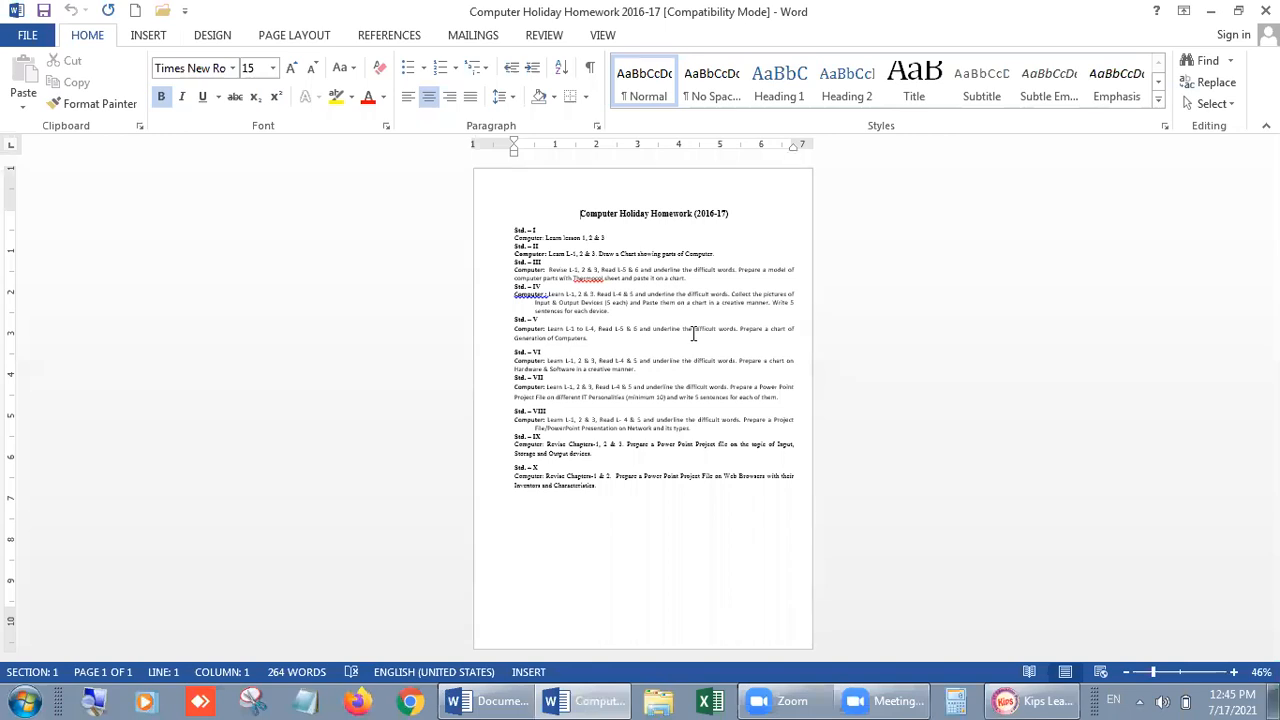
Remove "(2016-17)" from the Computer Holiday Homework heading and delete the empty line beneath it.
{"action": "left_click_drag", "start_coordinate": [693, 213], "coordinate": [771, 220]}
{"action": "left_click", "coordinate": [772, 229]}
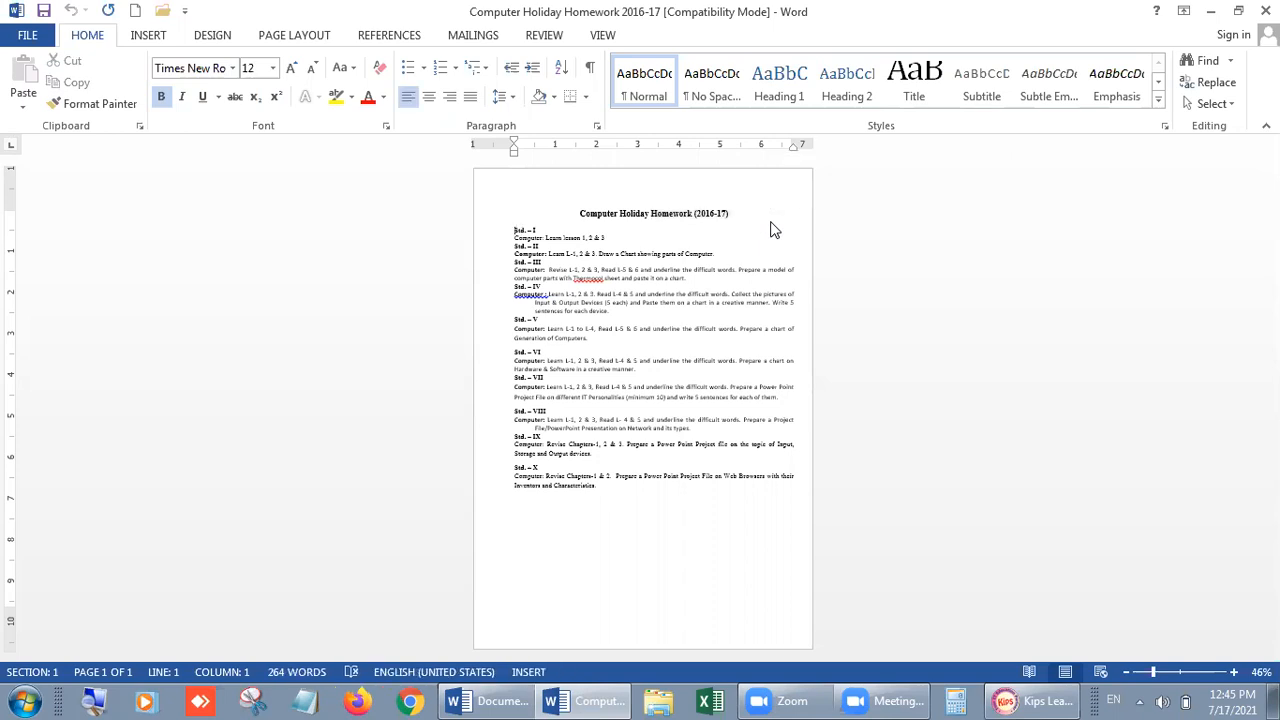
{"action": "key", "text": "ctrl+Home"}
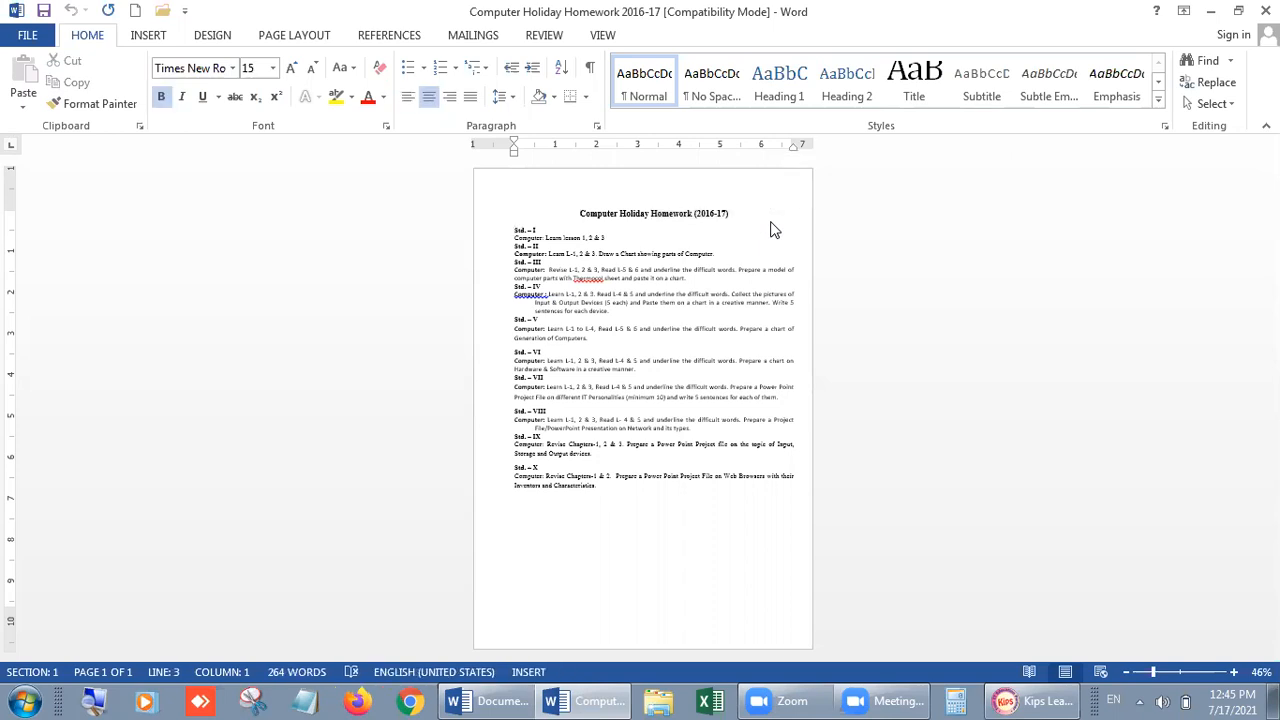
{"action": "key", "text": "Delete"}
{"action": "key", "text": "BackSpace"}
{"action": "key", "text": "BackSpace"}
{"action": "key", "text": "BackSpace"}
{"action": "key", "text": "BackSpace"}
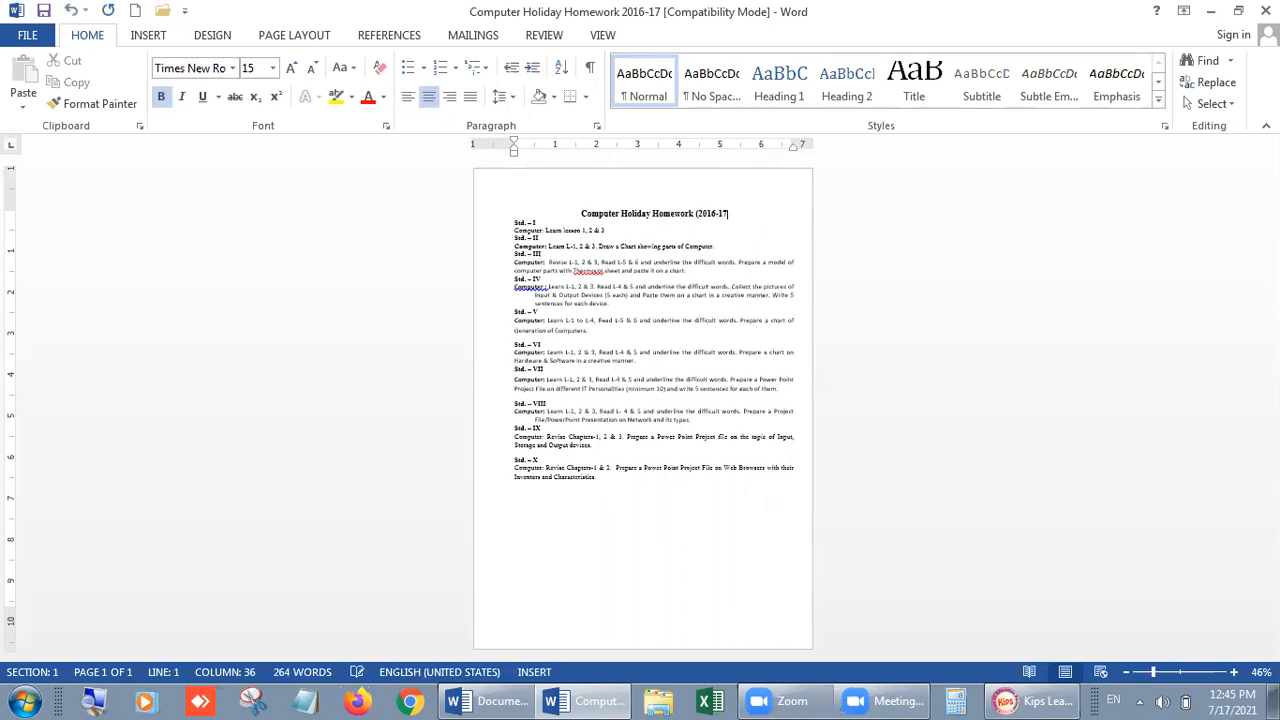
{"action": "key", "text": "BackSpace"}
{"action": "key", "text": "BackSpace"}
{"action": "key", "text": "BackSpace"}
{"action": "key", "text": "BackSpace"}
{"action": "key", "text": "BackSpace"}
{"action": "key", "text": "BackSpace"}
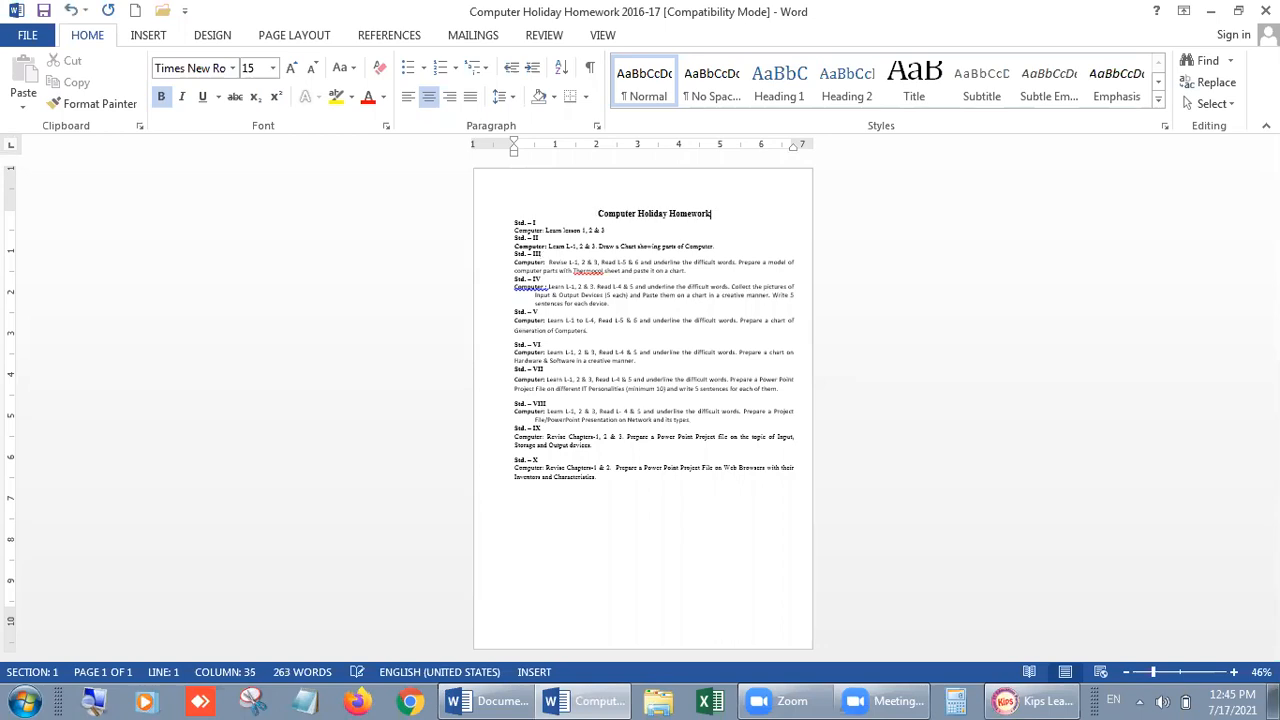
Change the homework document's page orientation to Landscape, and undo and redo the change to compare both layouts.
{"action": "left_click_drag", "start_coordinate": [1155, 678], "coordinate": [1170, 679]}
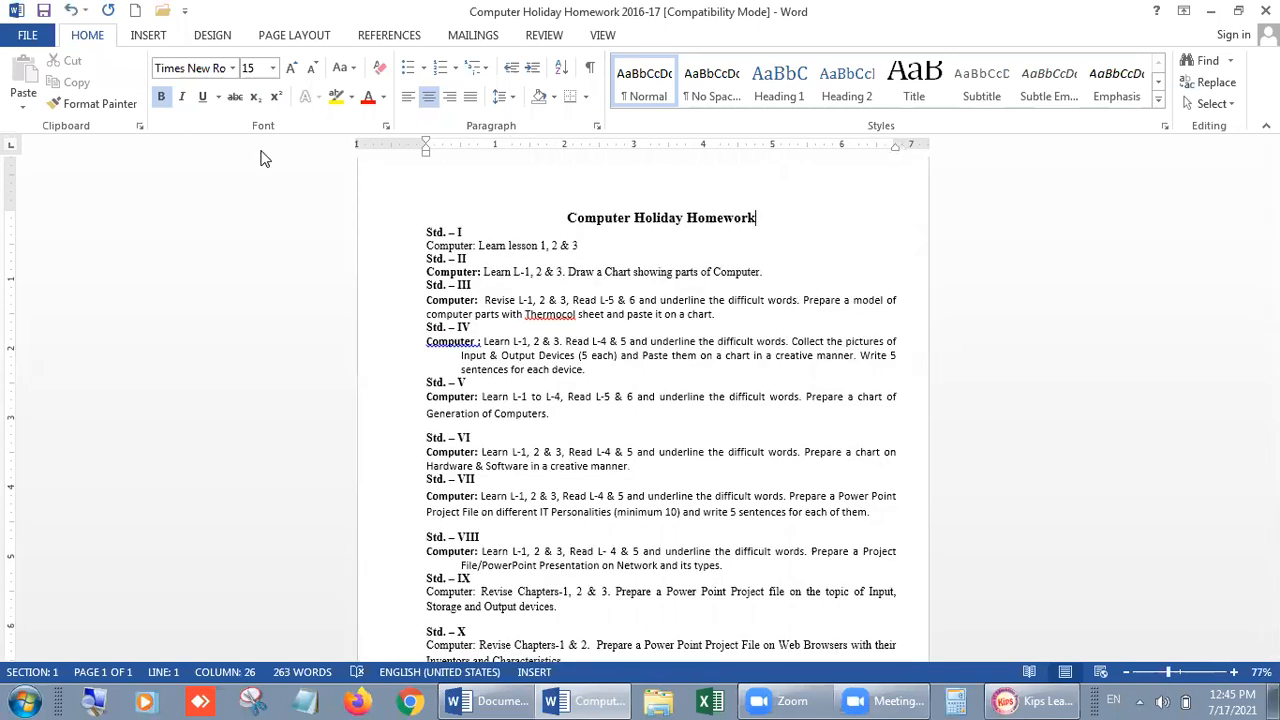
{"action": "left_click", "coordinate": [296, 38]}
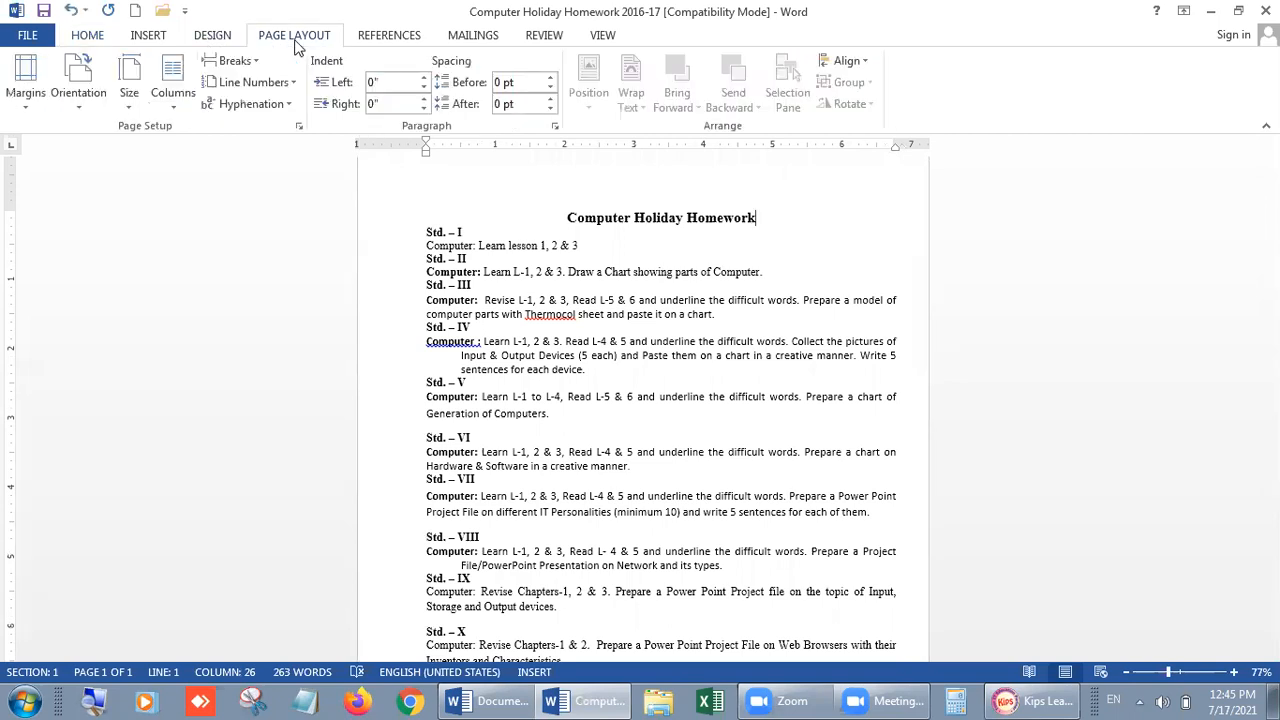
{"action": "left_click", "coordinate": [90, 117]}
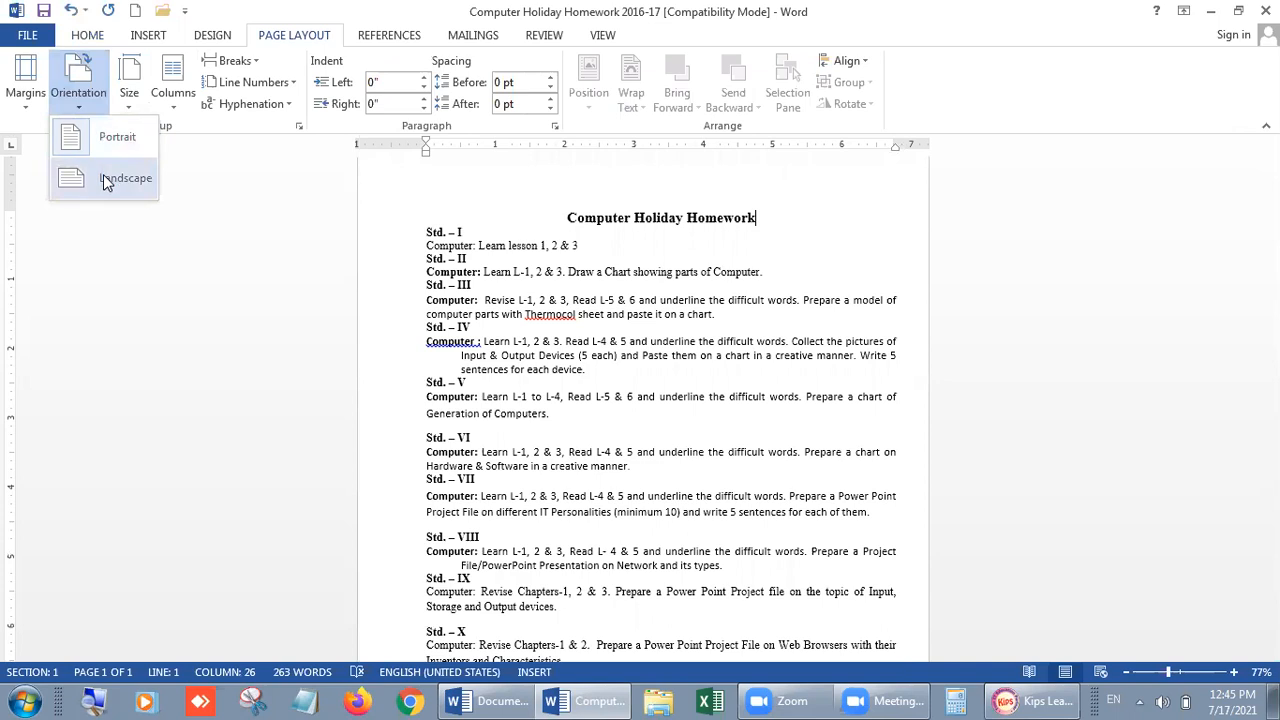
{"action": "left_click", "coordinate": [107, 183]}
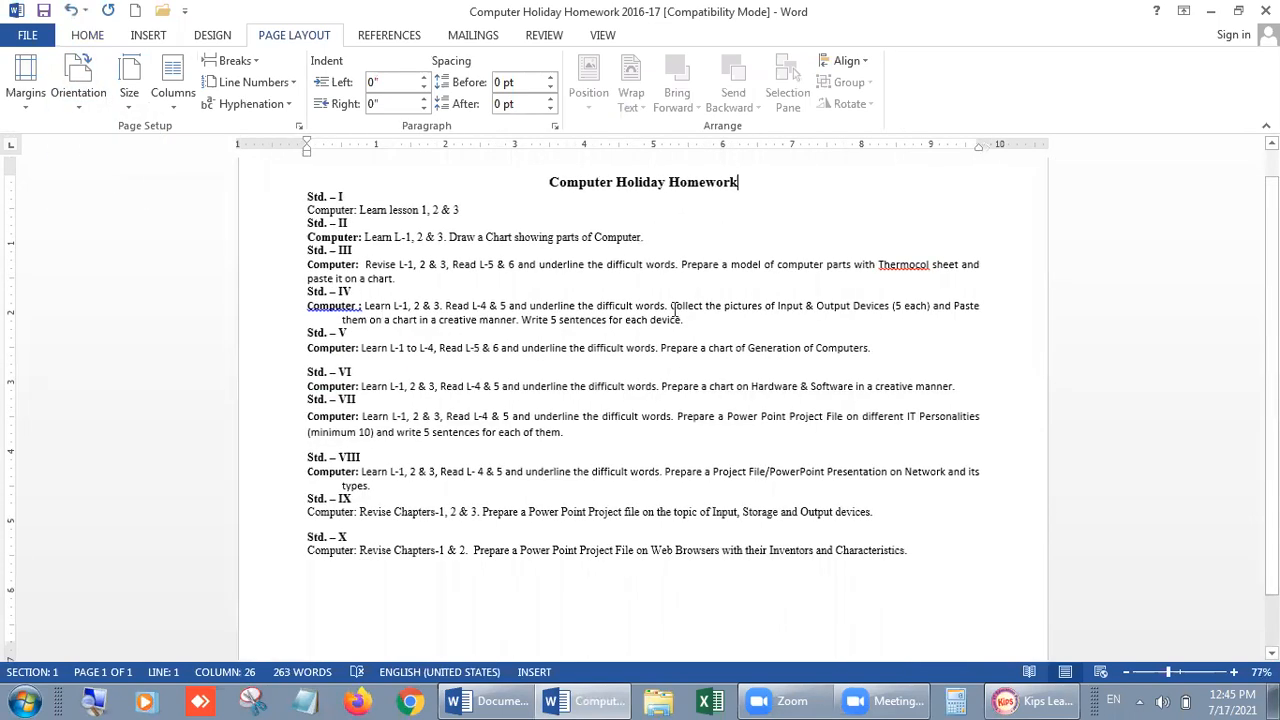
{"action": "left_click_drag", "start_coordinate": [1168, 677], "coordinate": [1155, 677]}
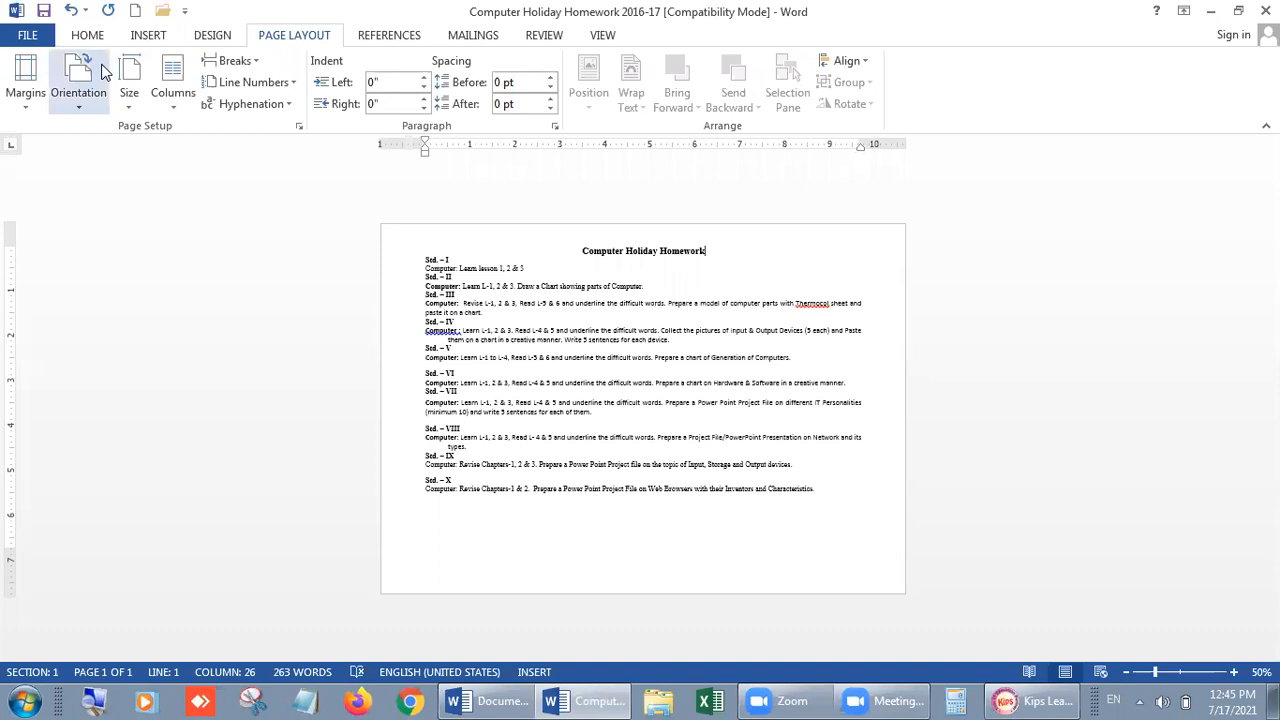
{"action": "key", "text": "ctrl+z"}
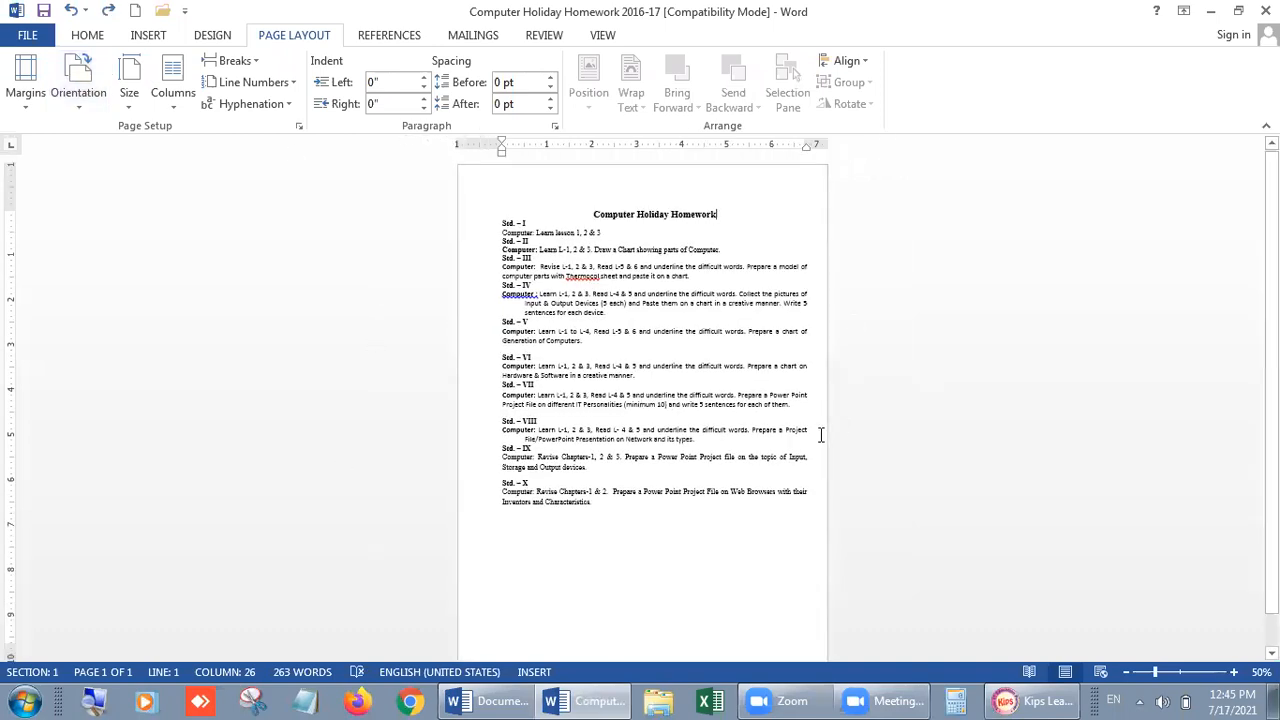
{"action": "key", "text": "ctrl+y"}
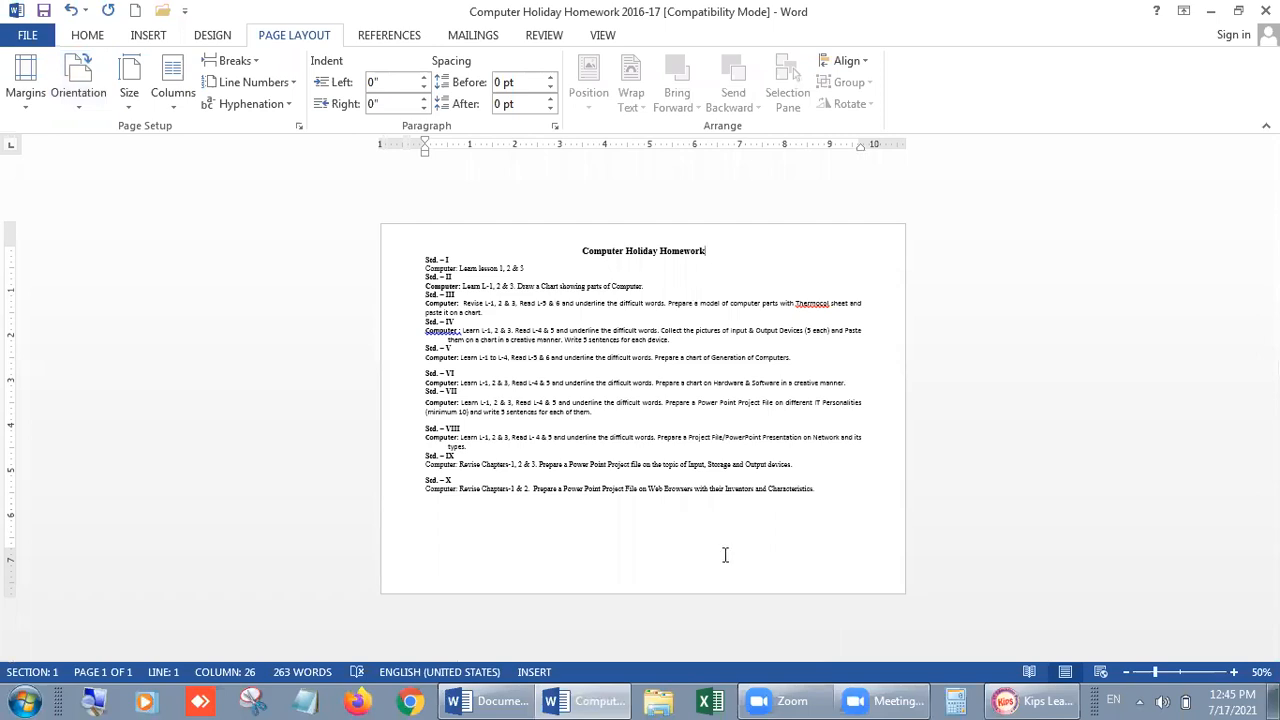
Consult the page orientation instructions in Kips Learning, and set the Word homework document's orientation to Portrait.
{"action": "left_click", "coordinate": [1027, 700]}
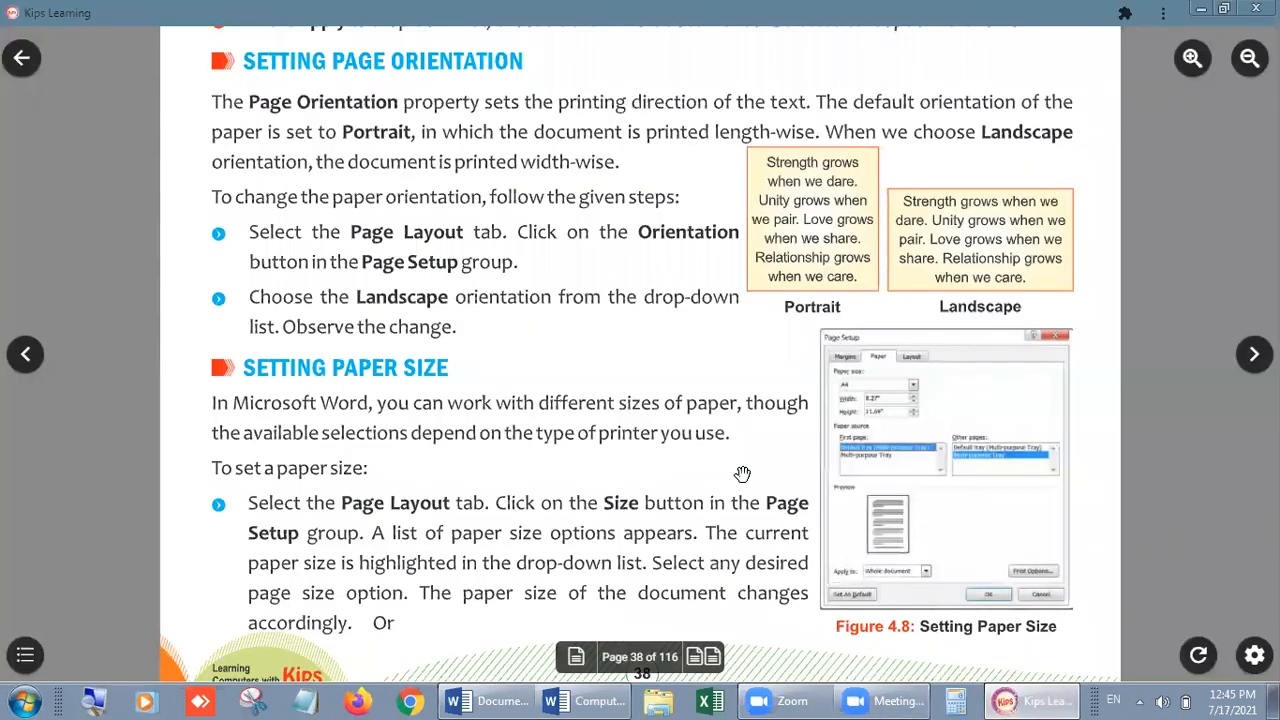
{"action": "scroll", "coordinate": [626, 500], "scroll_direction": "down", "scroll_amount": 1}
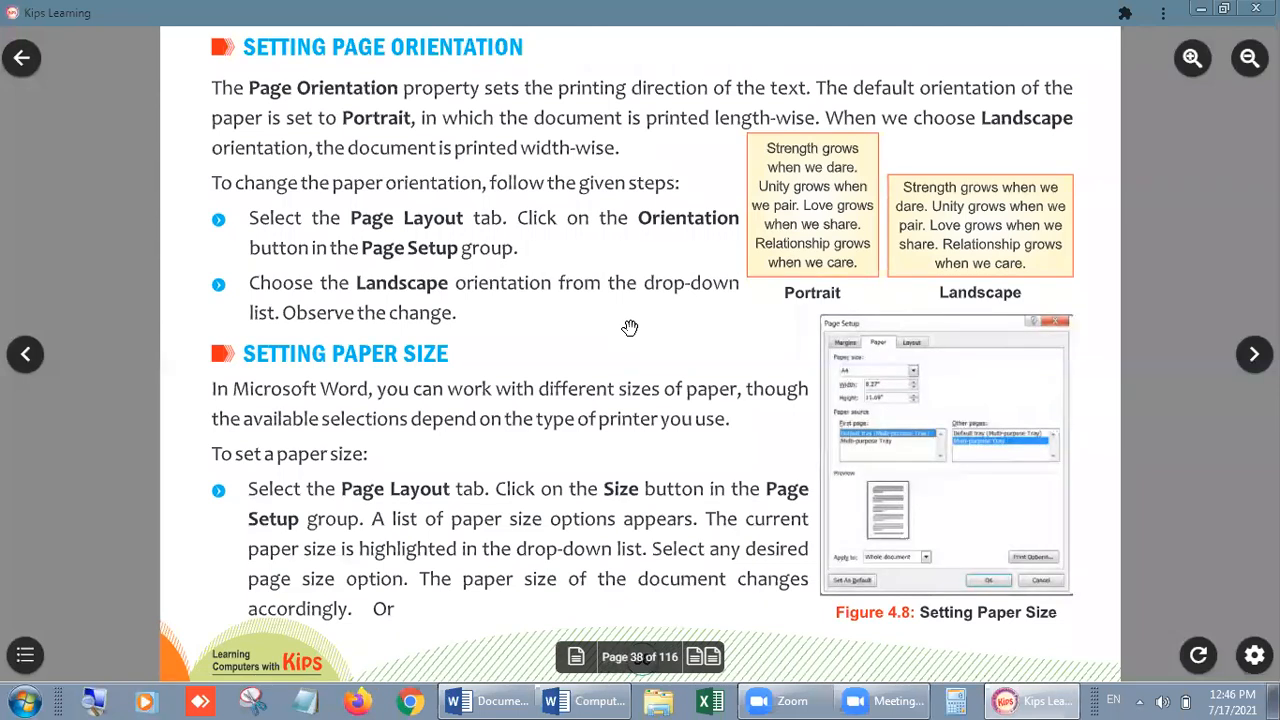
{"action": "left_click", "coordinate": [587, 697]}
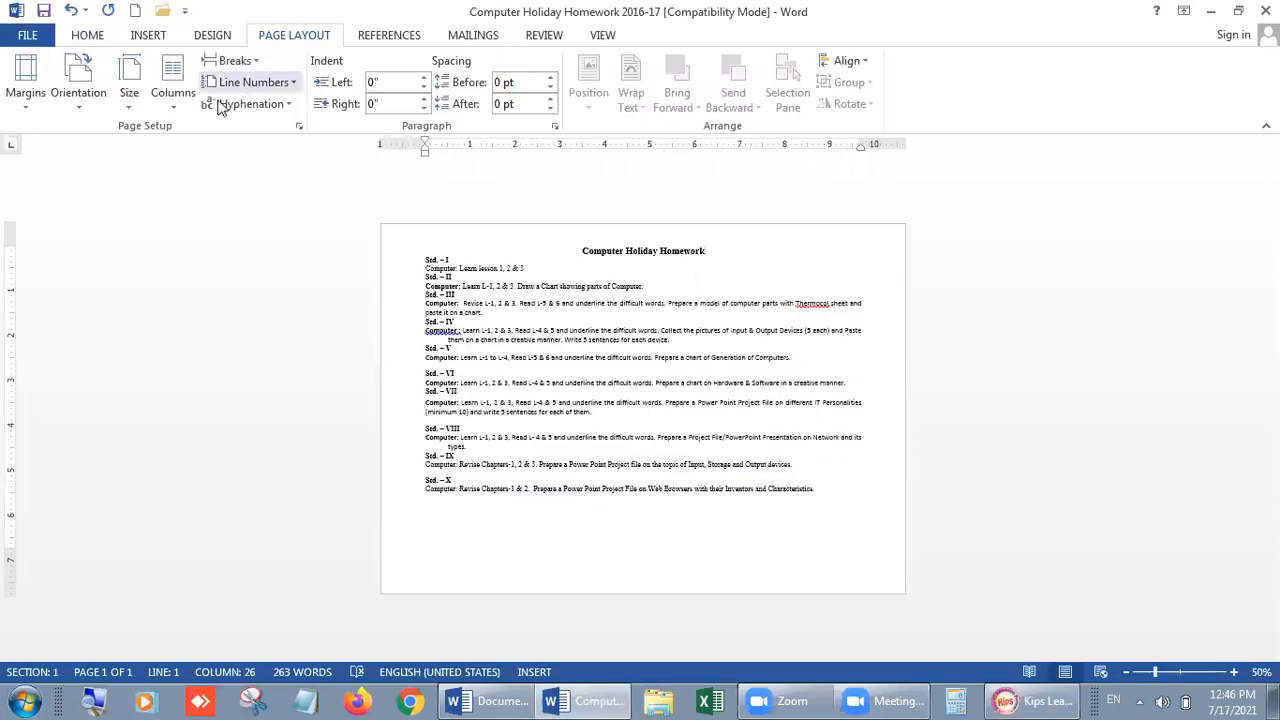
{"action": "left_click", "coordinate": [79, 105]}
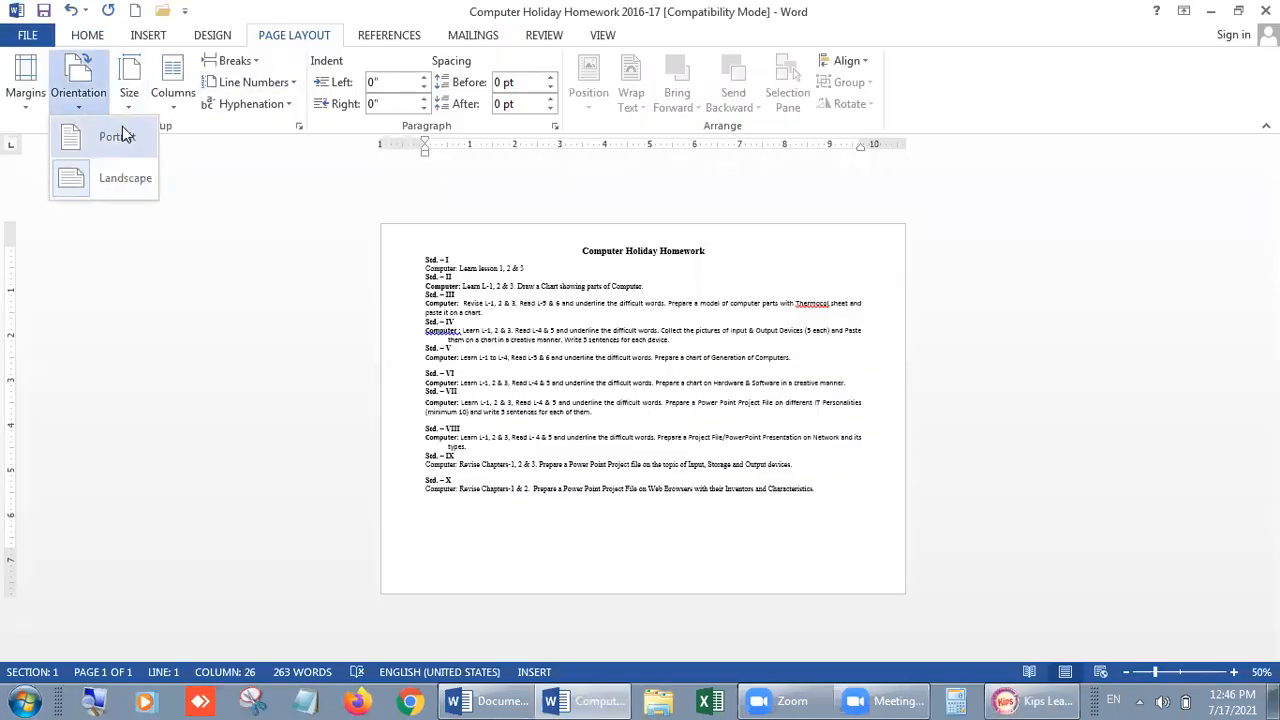
{"action": "left_click", "coordinate": [118, 137]}
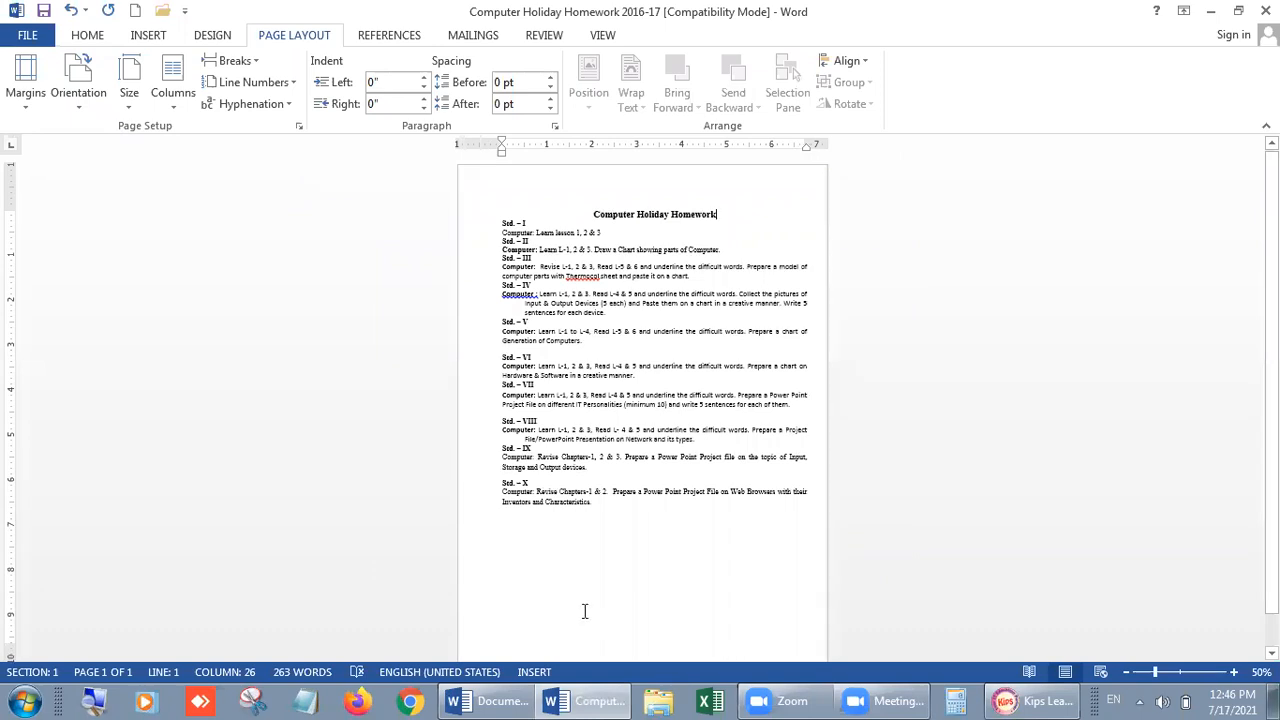
Consult the paper size instructions in Kips Learning, and open the Page Setup paper options for the Word homework document.
{"action": "left_click", "coordinate": [1022, 698]}
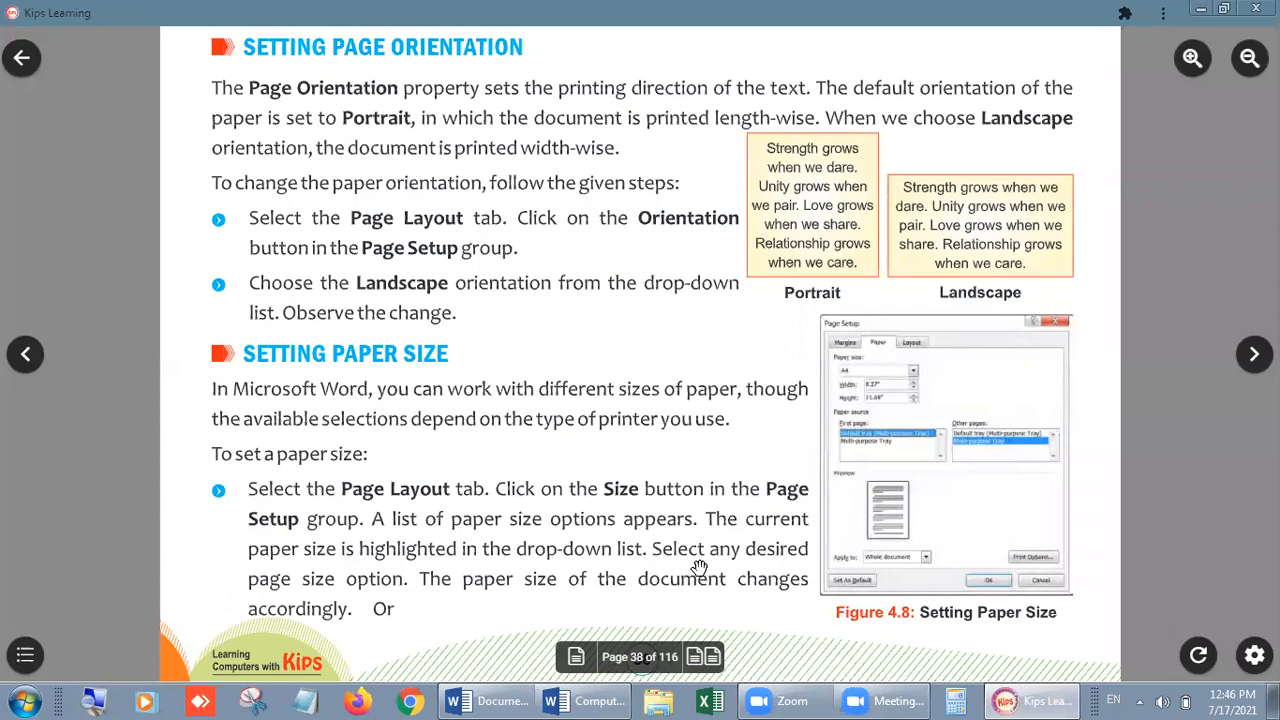
{"action": "left_click", "coordinate": [598, 700]}
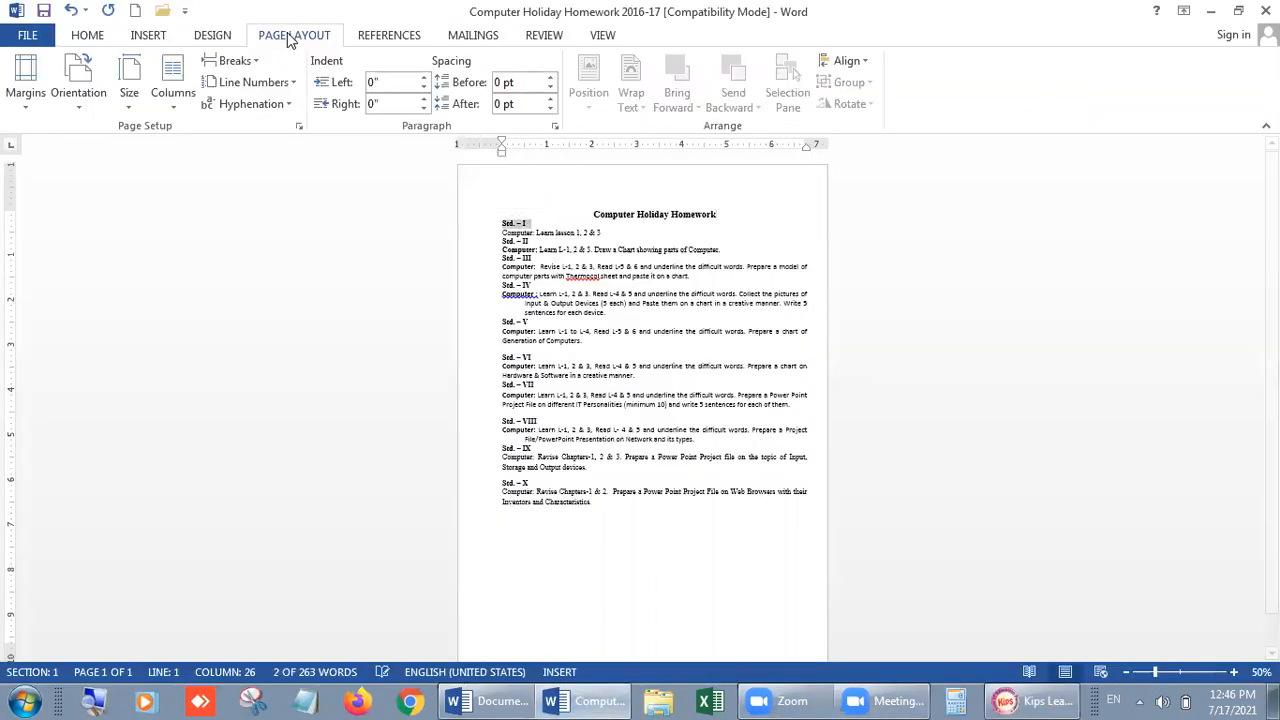
{"action": "left_click", "coordinate": [135, 109]}
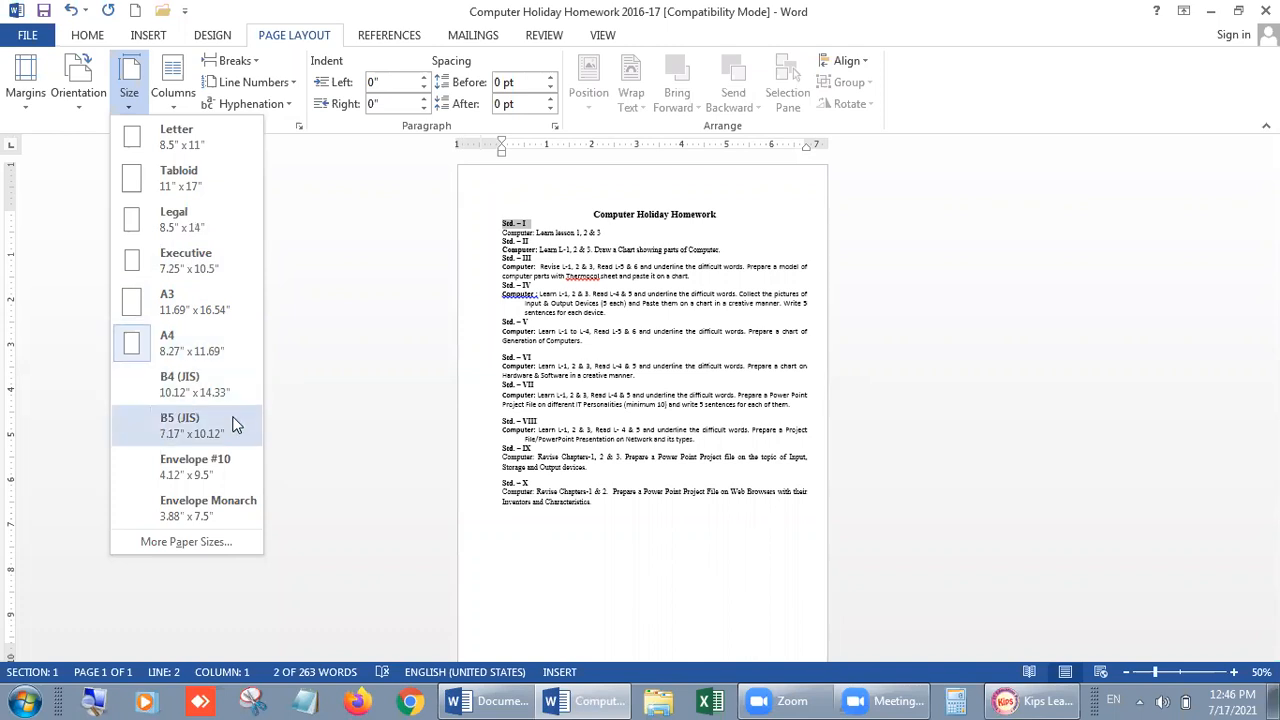
{"action": "left_click", "coordinate": [214, 544]}
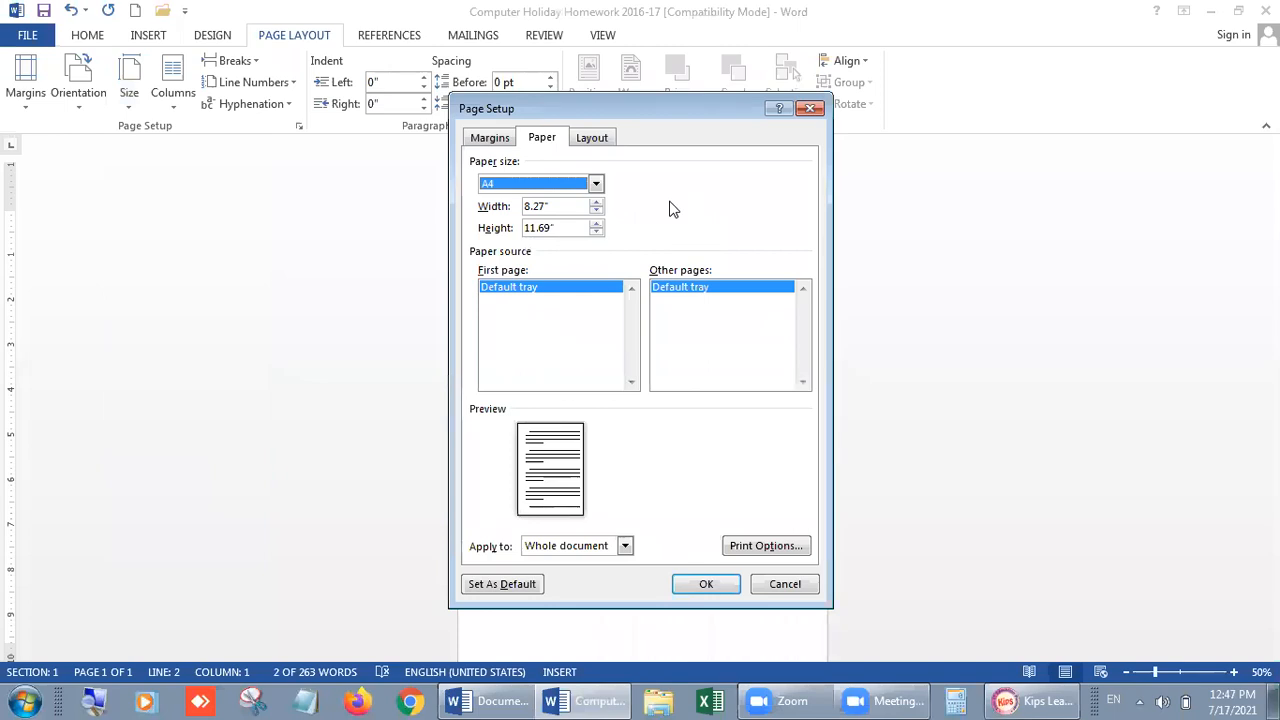
Check the paper size figure in Kips Learning, and set the Word homework document's paper size to B5 (JIS) for the whole document.
{"action": "left_click", "coordinate": [1035, 700]}
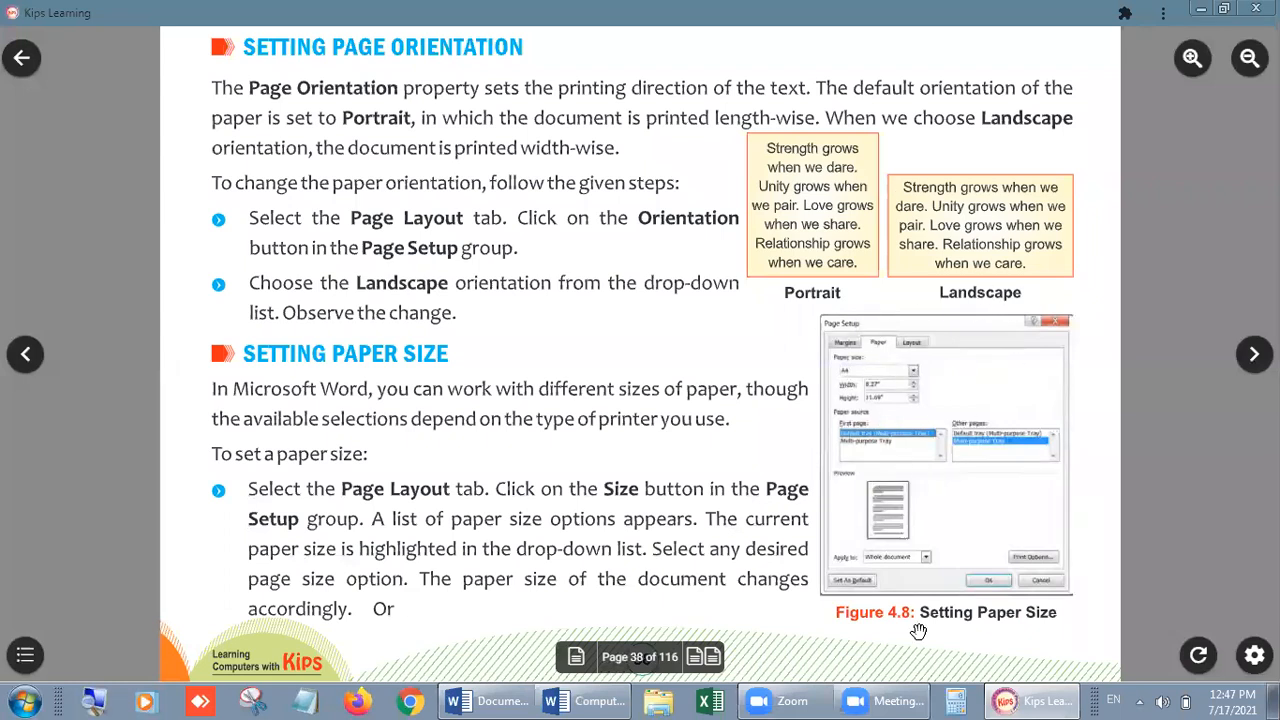
{"action": "left_click", "coordinate": [578, 700]}
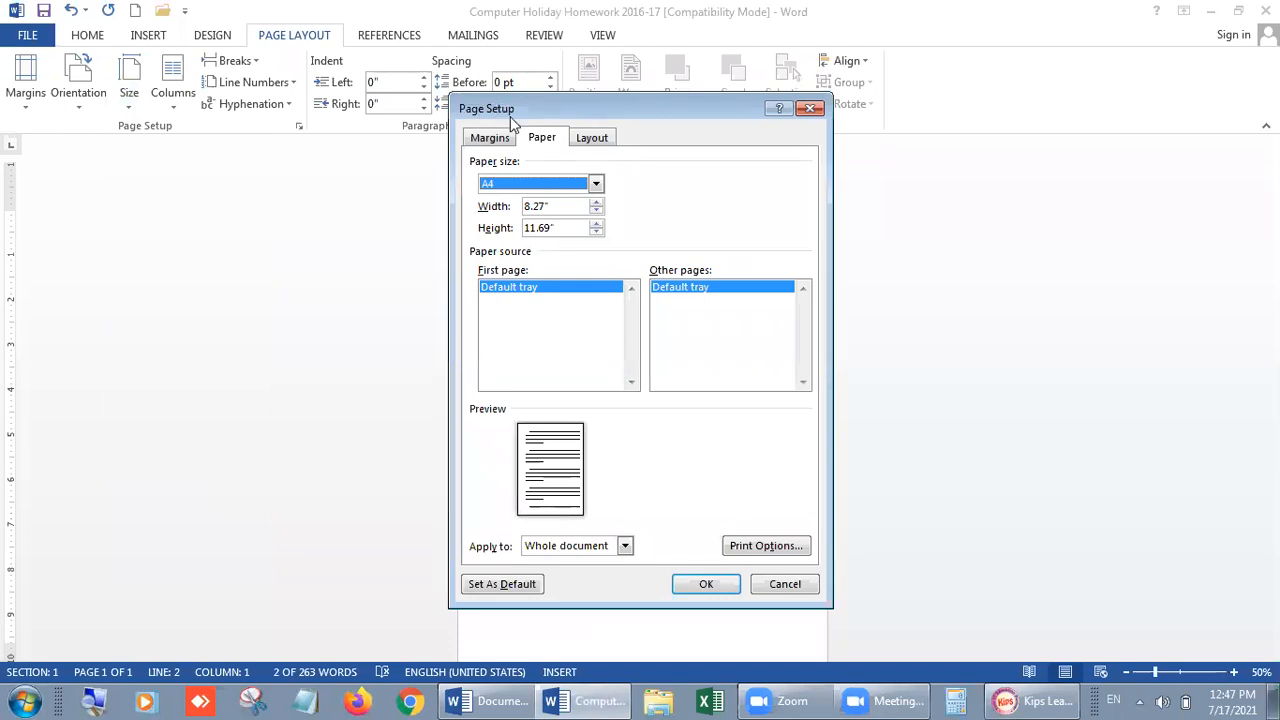
{"action": "left_click", "coordinate": [596, 185]}
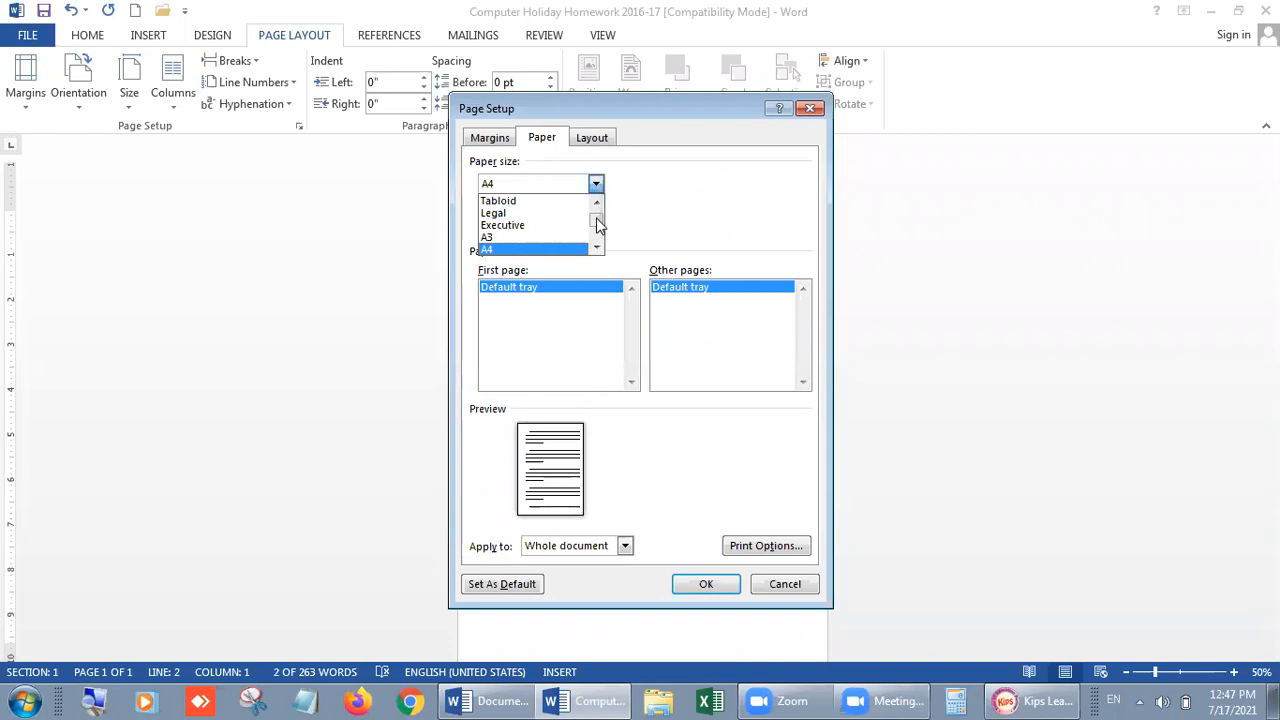
{"action": "left_click", "coordinate": [596, 203]}
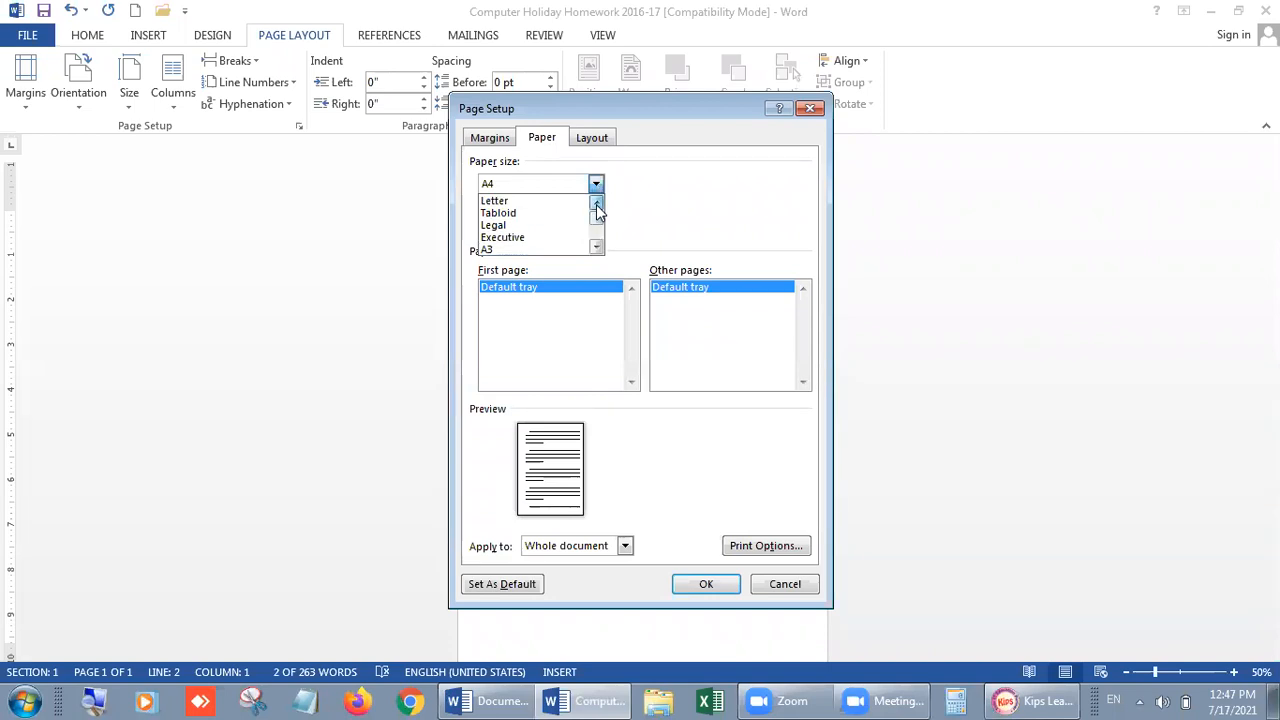
{"action": "left_click", "coordinate": [597, 249]}
{"action": "left_click", "coordinate": [597, 249]}
{"action": "left_click", "coordinate": [597, 249]}
{"action": "left_click", "coordinate": [597, 249]}
{"action": "left_click", "coordinate": [597, 249]}
{"action": "left_click", "coordinate": [597, 249]}
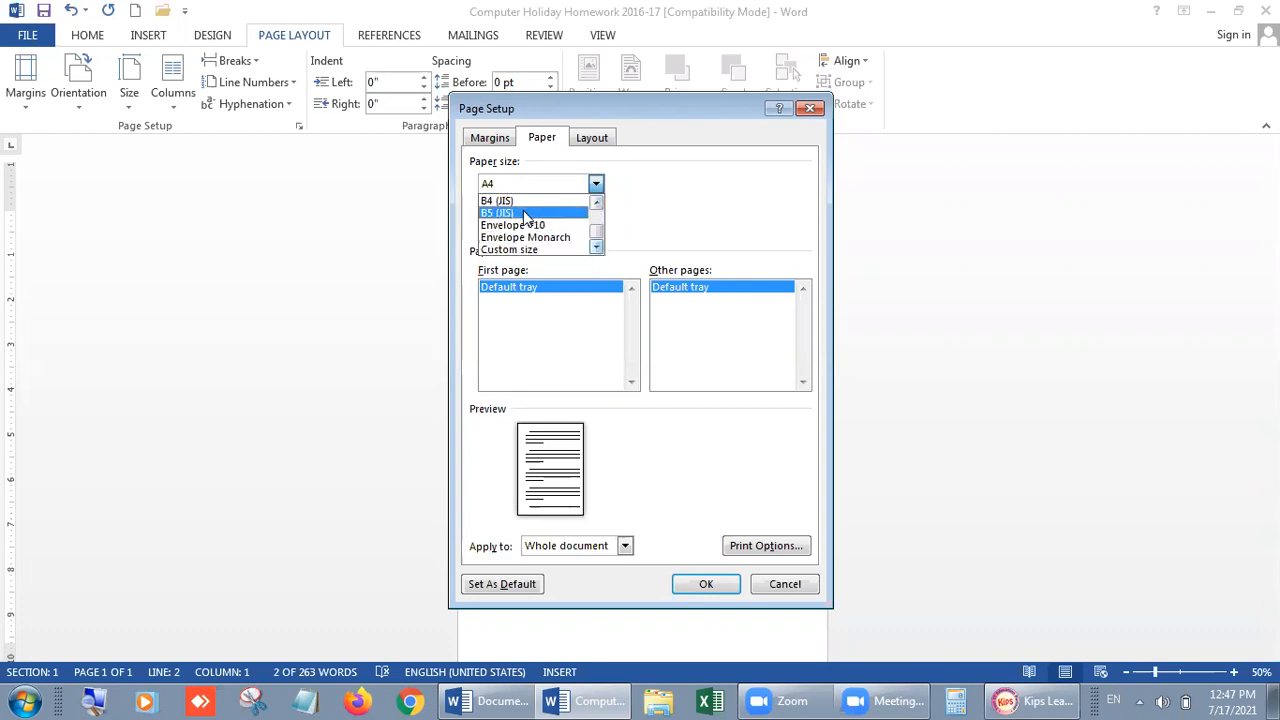
{"action": "left_click", "coordinate": [522, 213]}
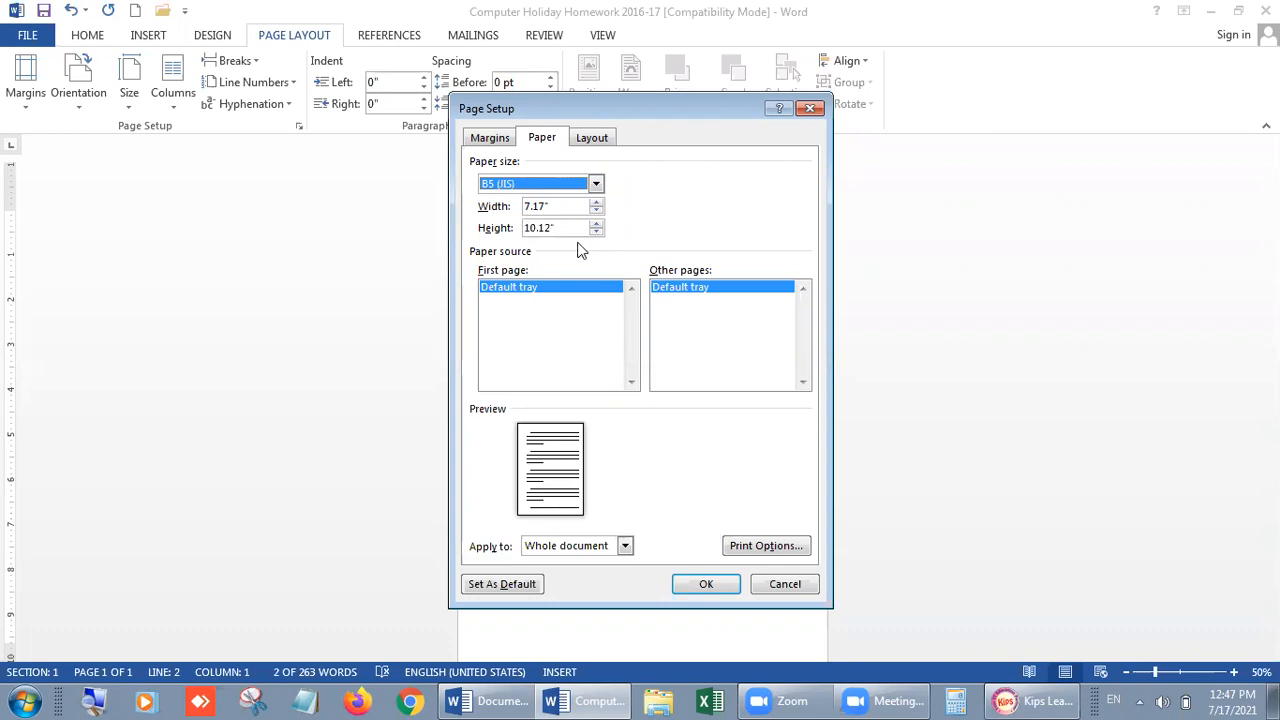
{"action": "left_click", "coordinate": [704, 585]}
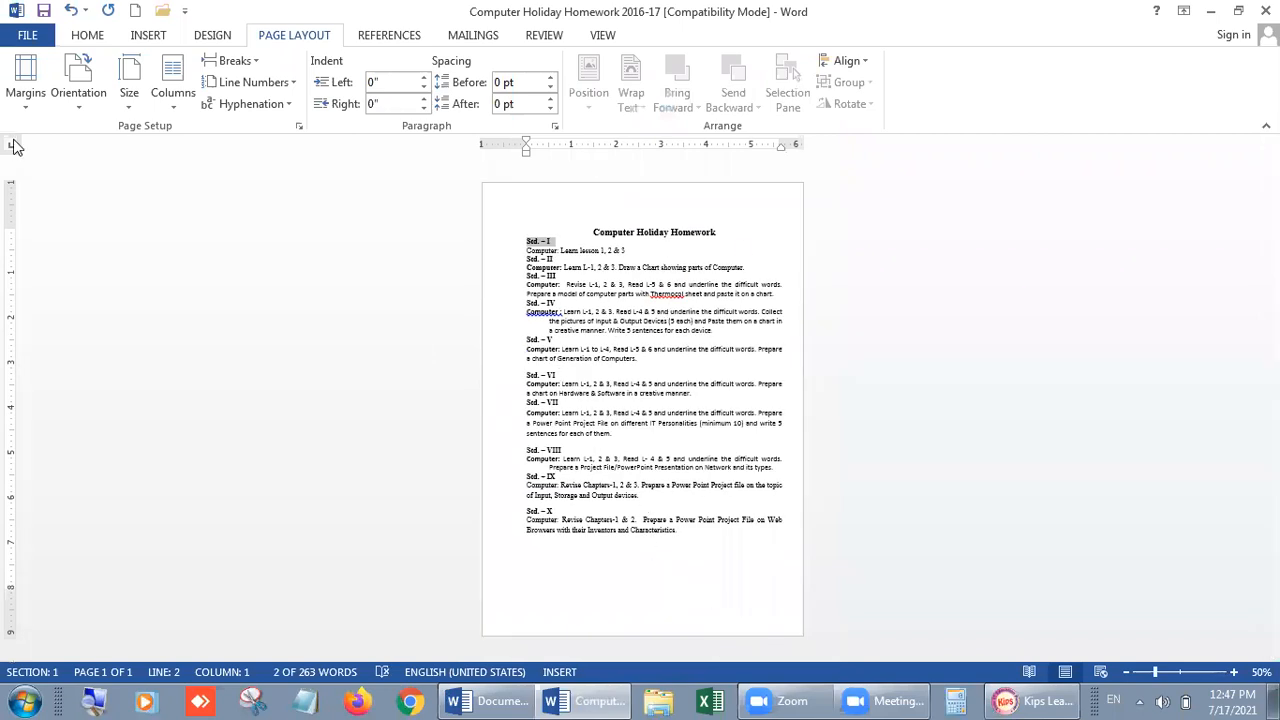
Change the homework document's paper size to B4 (JIS) and examine the resulting page.
{"action": "left_click", "coordinate": [129, 92]}
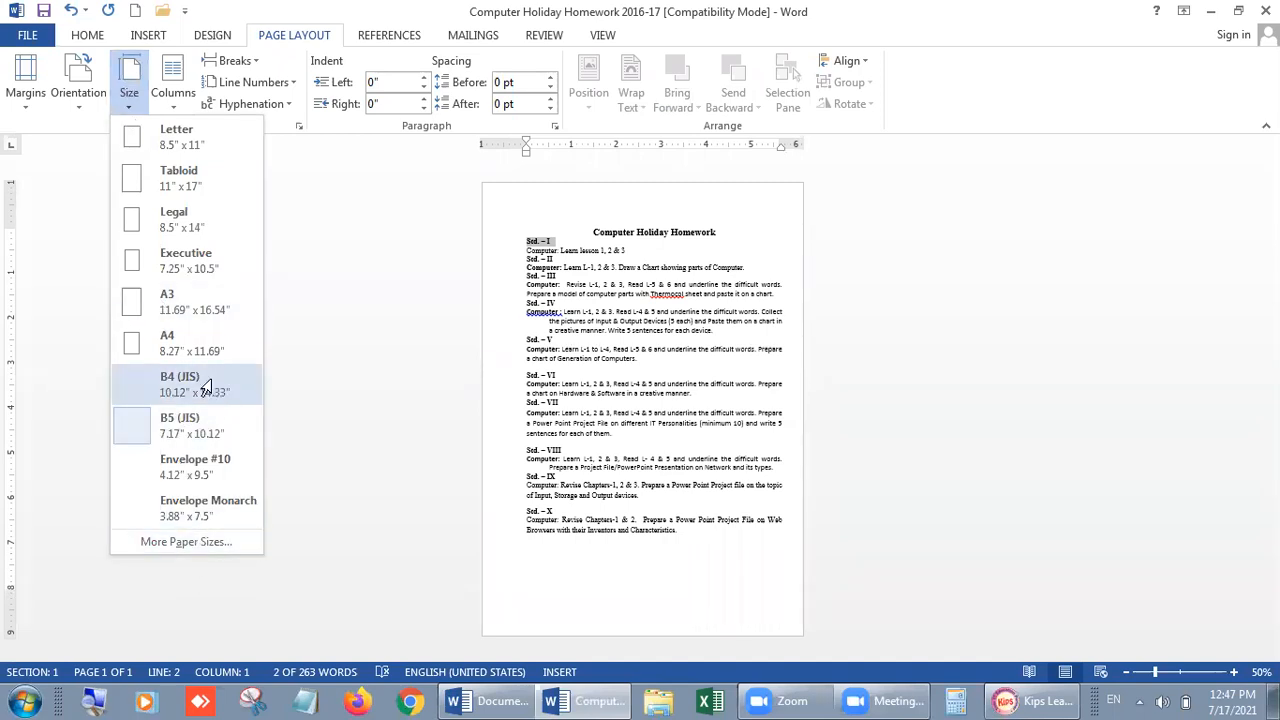
{"action": "left_click", "coordinate": [210, 387]}
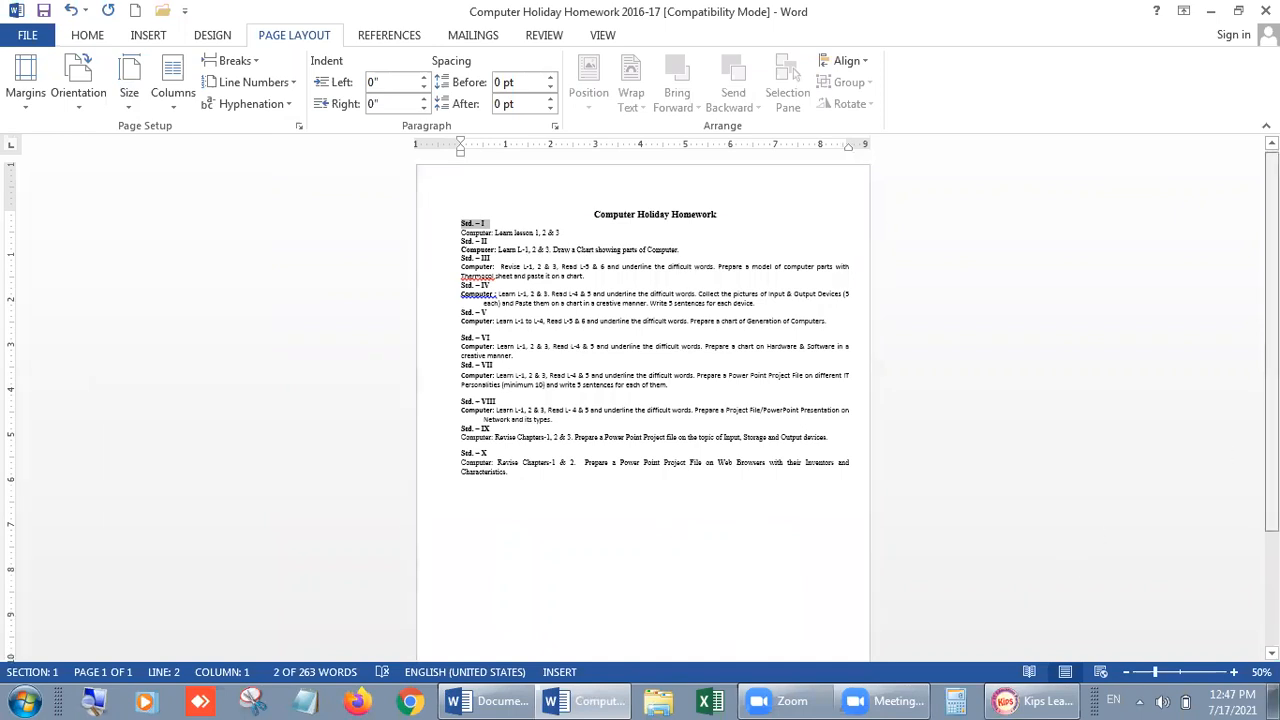
{"action": "scroll", "coordinate": [643, 400], "scroll_direction": "down", "scroll_amount": 5}
{"action": "scroll", "coordinate": [1171, 346], "scroll_direction": "up", "scroll_amount": 5}
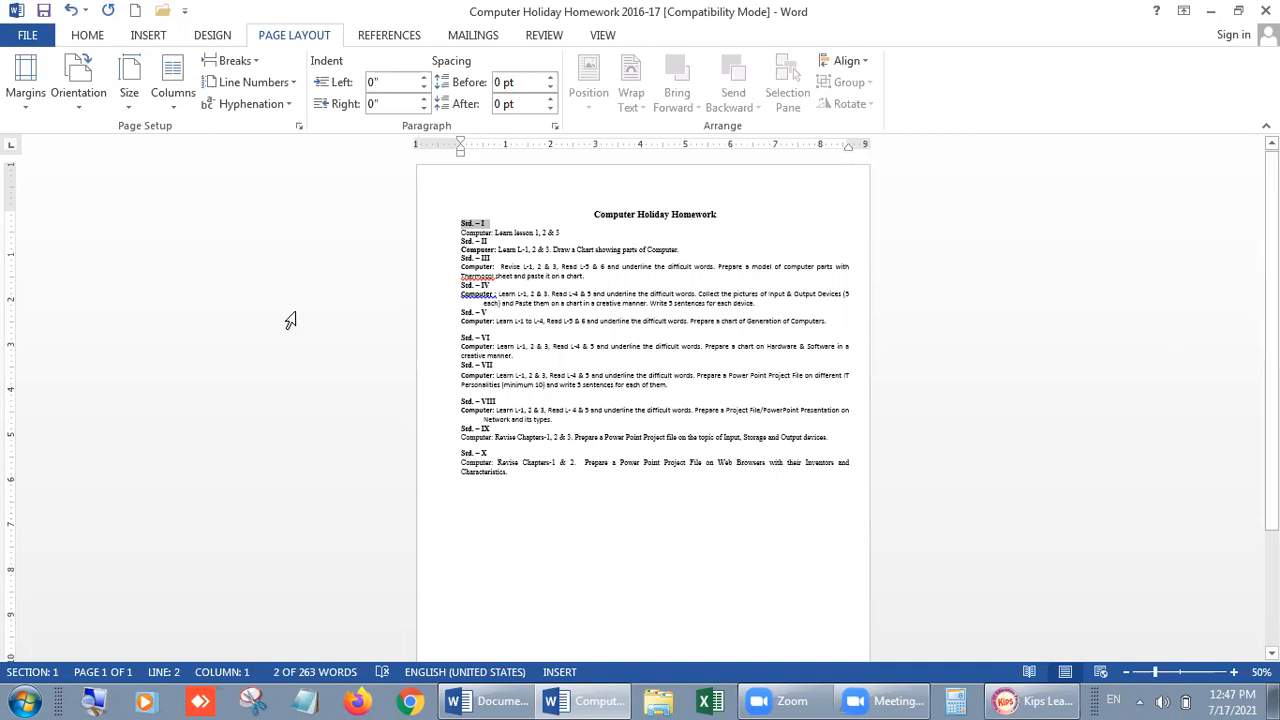
Change the homework document's paper size to A3 and look over the full page.
{"action": "left_click", "coordinate": [135, 105]}
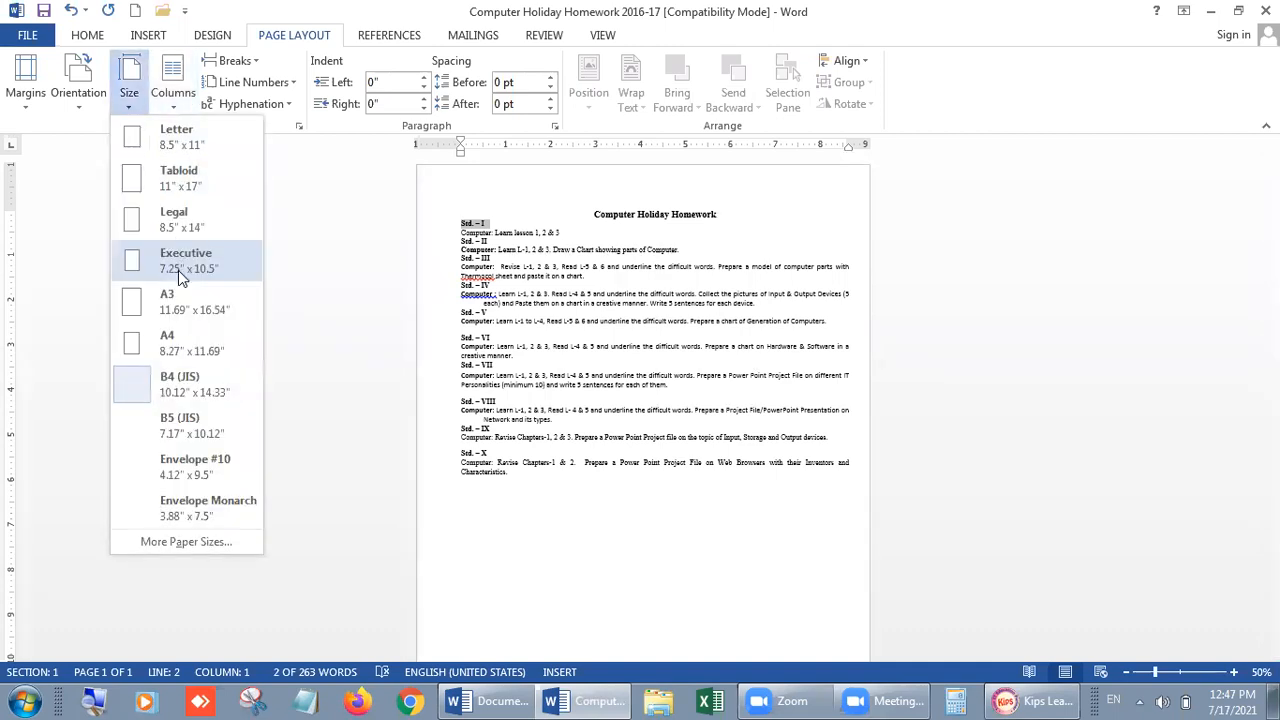
{"action": "left_click", "coordinate": [170, 298]}
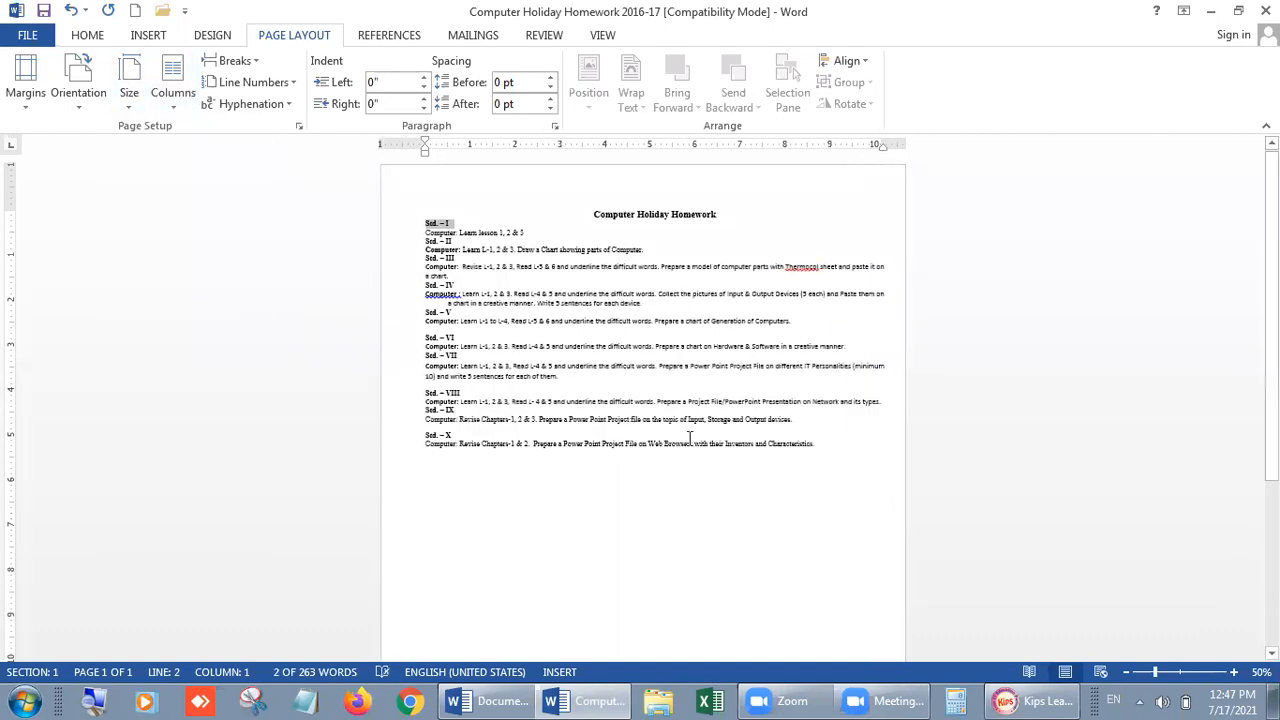
{"action": "scroll", "coordinate": [689, 437], "scroll_direction": "down", "scroll_amount": 6}
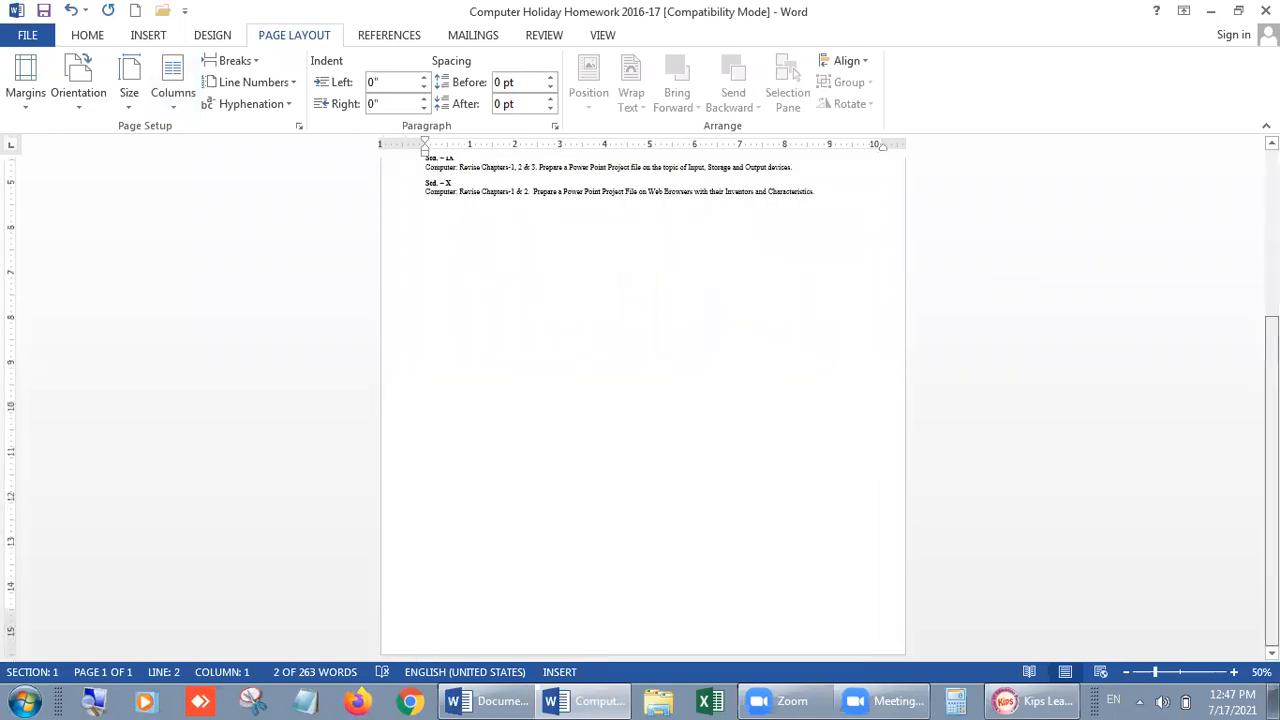
{"action": "scroll", "coordinate": [643, 400], "scroll_direction": "up", "scroll_amount": 6}
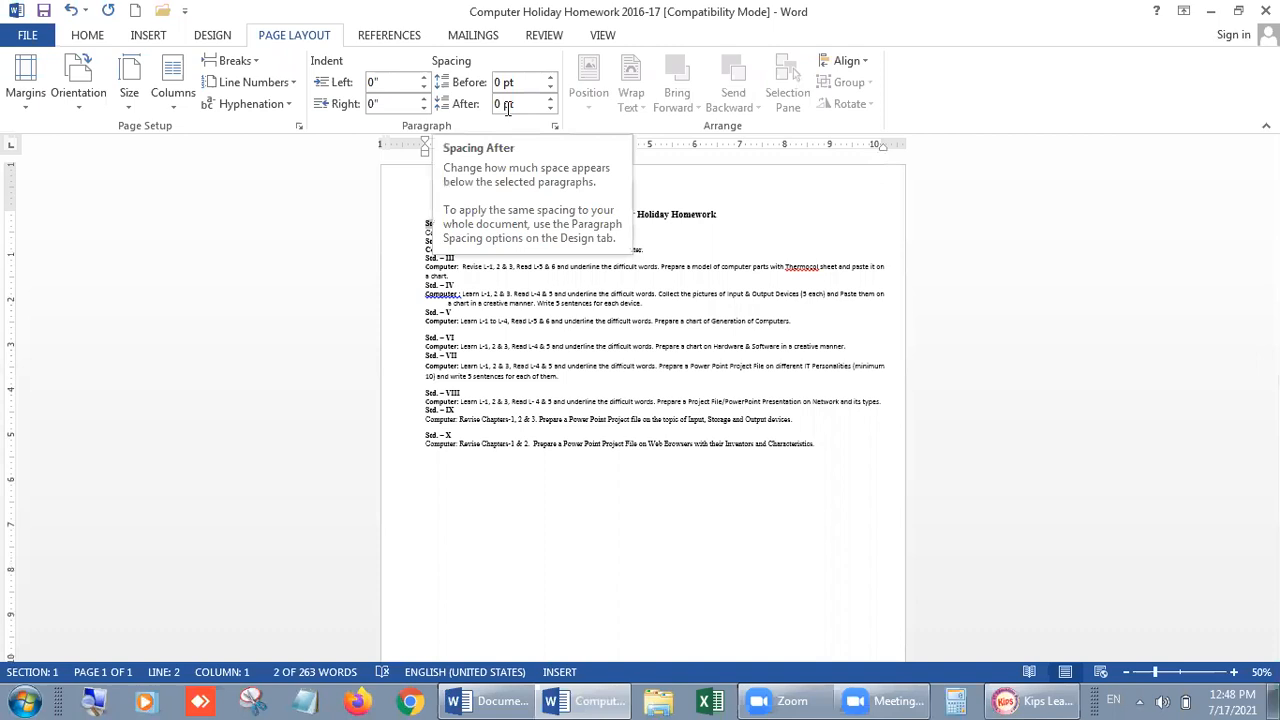
Set the homework document's paper size to Executive and review the list of available paper sizes.
{"action": "left_click", "coordinate": [130, 112]}
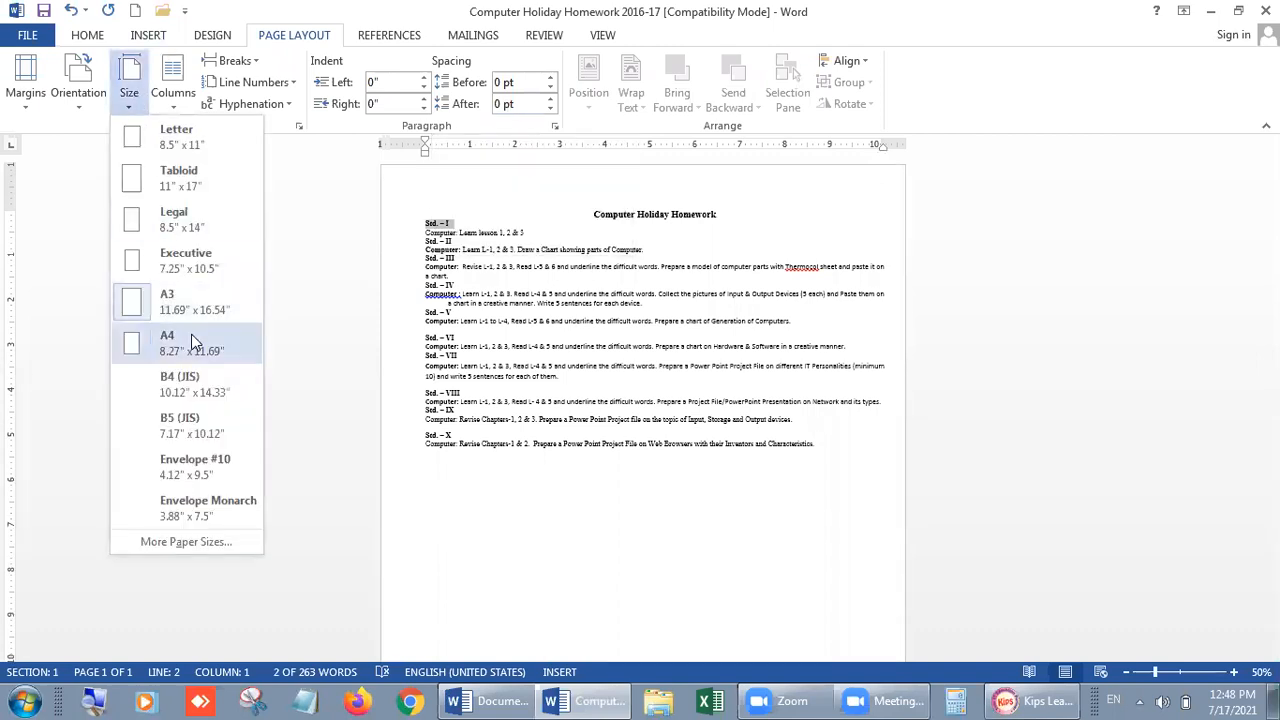
{"action": "left_click", "coordinate": [209, 264]}
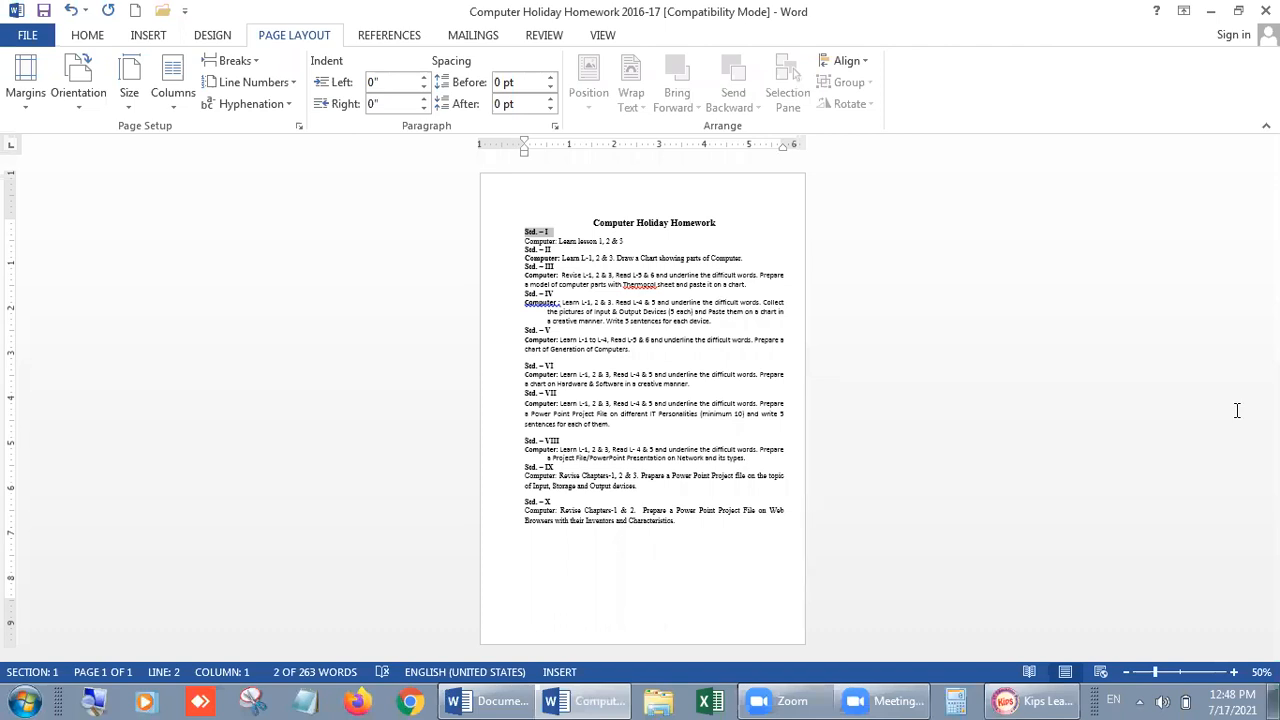
{"action": "left_click", "coordinate": [130, 115]}
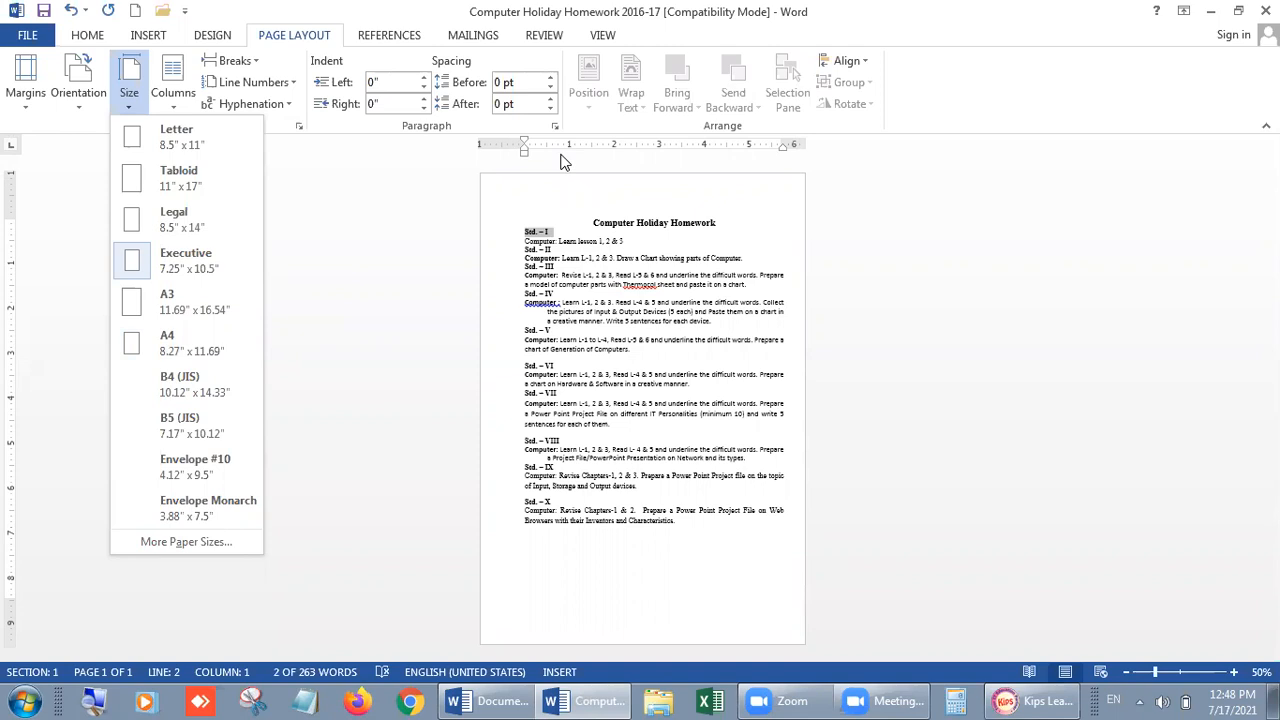
{"action": "left_click", "coordinate": [940, 331]}
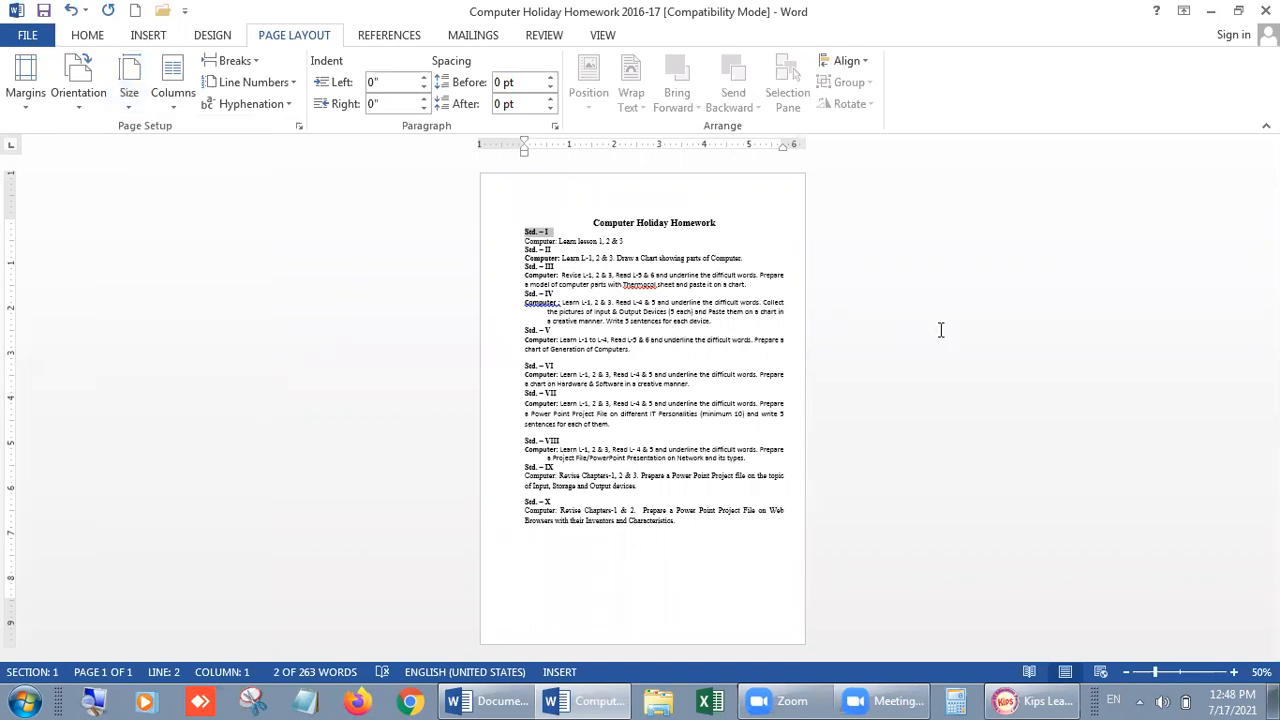
Go to the next textbook page in Kips Learning and read the Working with Tabs section.
{"action": "left_click", "coordinate": [1030, 697]}
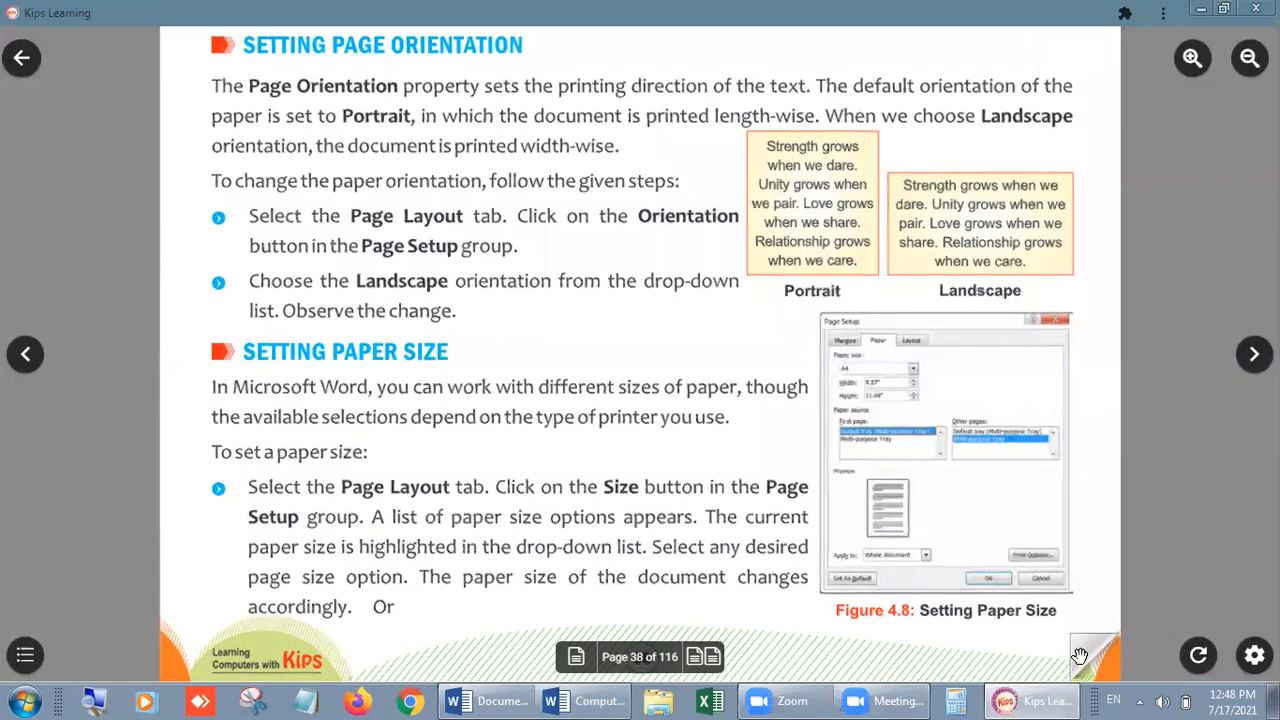
{"action": "left_click", "coordinate": [1080, 655]}
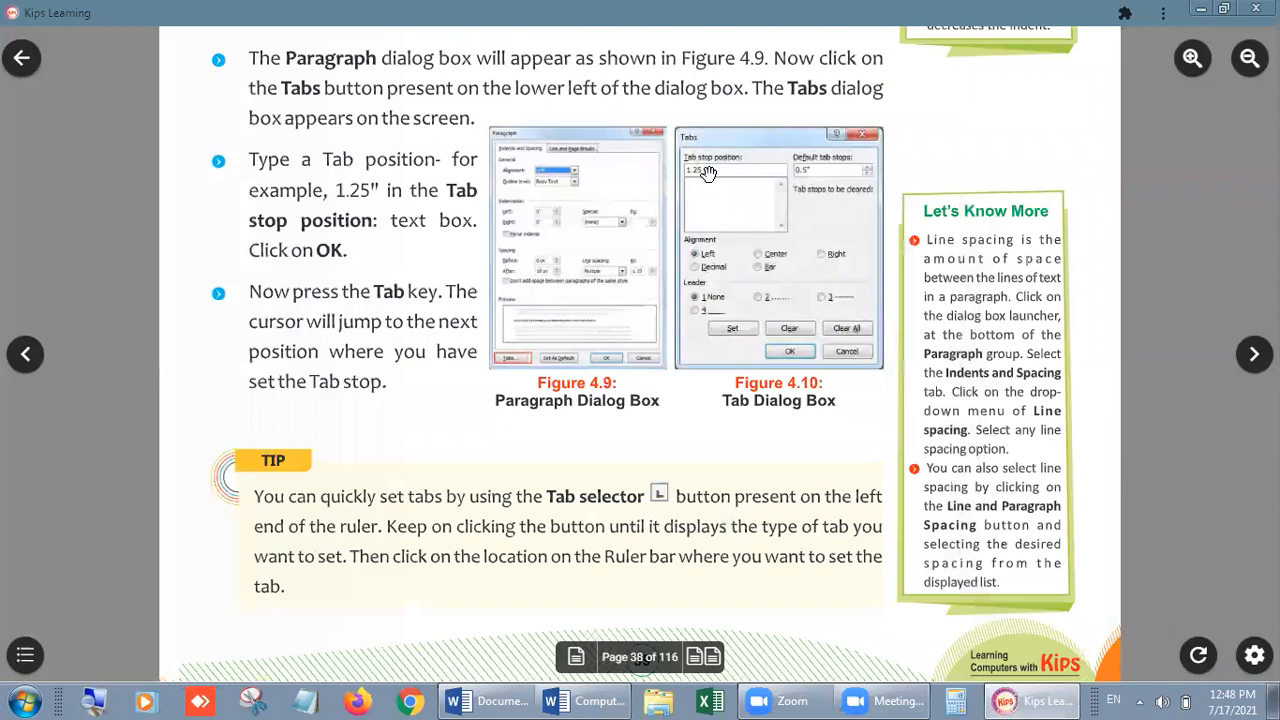
{"action": "scroll", "coordinate": [743, 406], "scroll_direction": "up", "scroll_amount": 3}
{"action": "scroll", "coordinate": [688, 195], "scroll_direction": "up", "scroll_amount": 3}
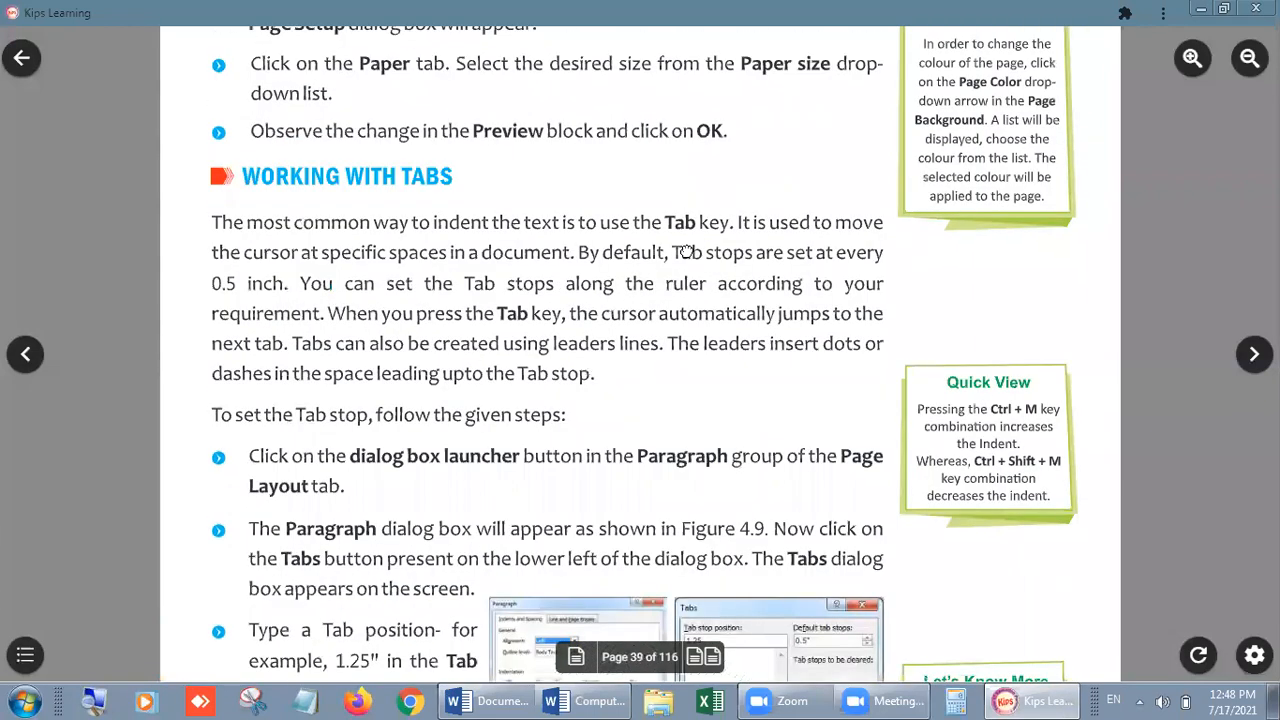
{"action": "scroll", "coordinate": [686, 252], "scroll_direction": "up", "scroll_amount": 2}
{"action": "scroll", "coordinate": [686, 428], "scroll_direction": "down", "scroll_amount": 4}
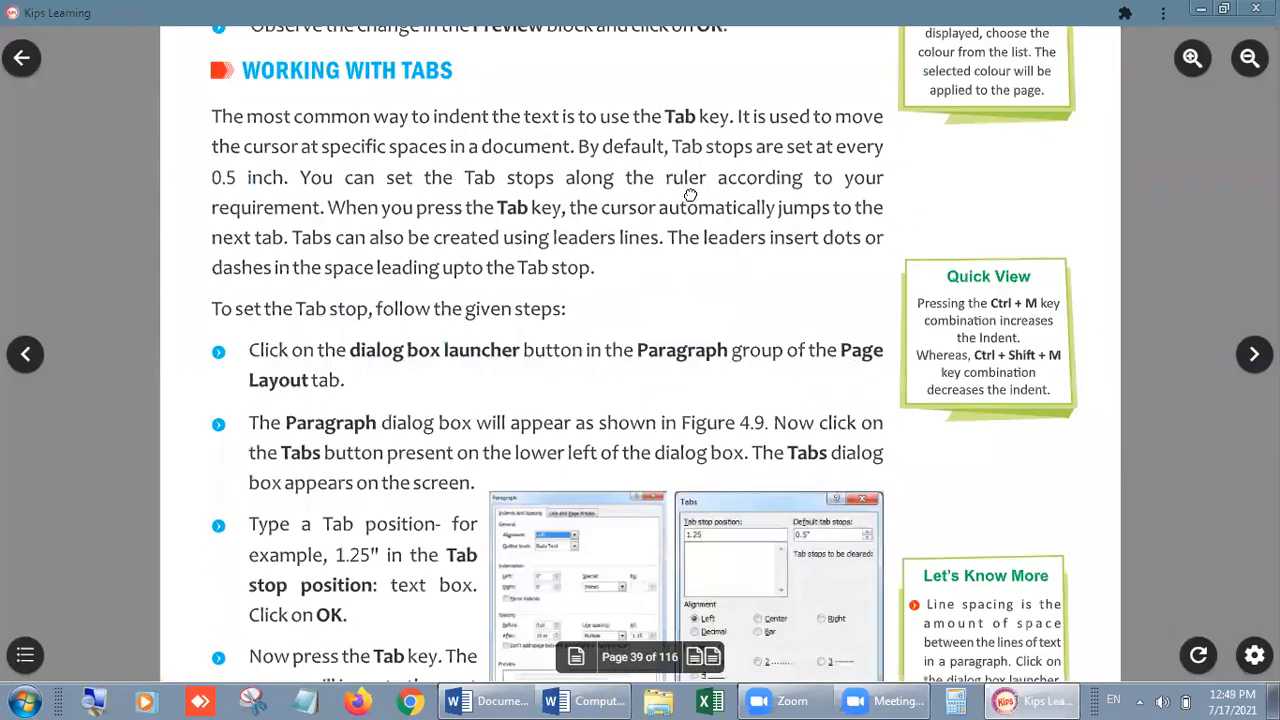
{"action": "scroll", "coordinate": [688, 206], "scroll_direction": "up", "scroll_amount": 1}
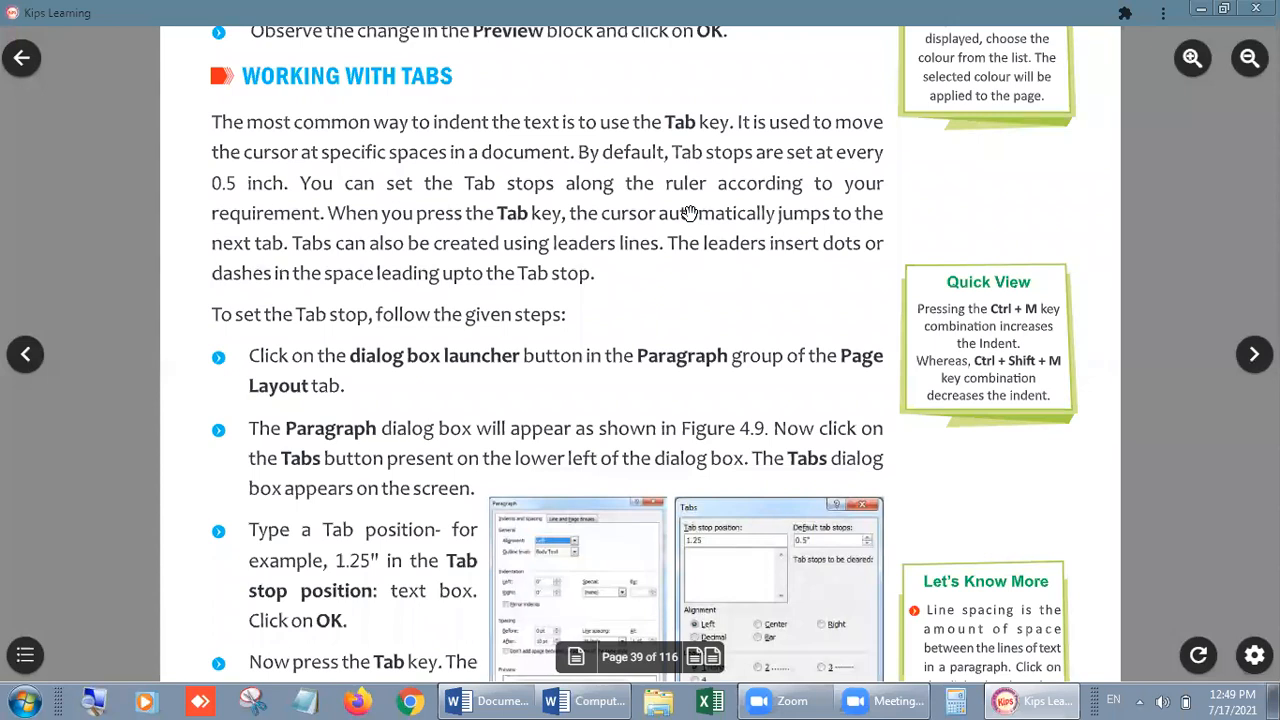
Switch to the blank Document1 in Word and set its page orientation to Portrait.
{"action": "left_click", "coordinate": [490, 700]}
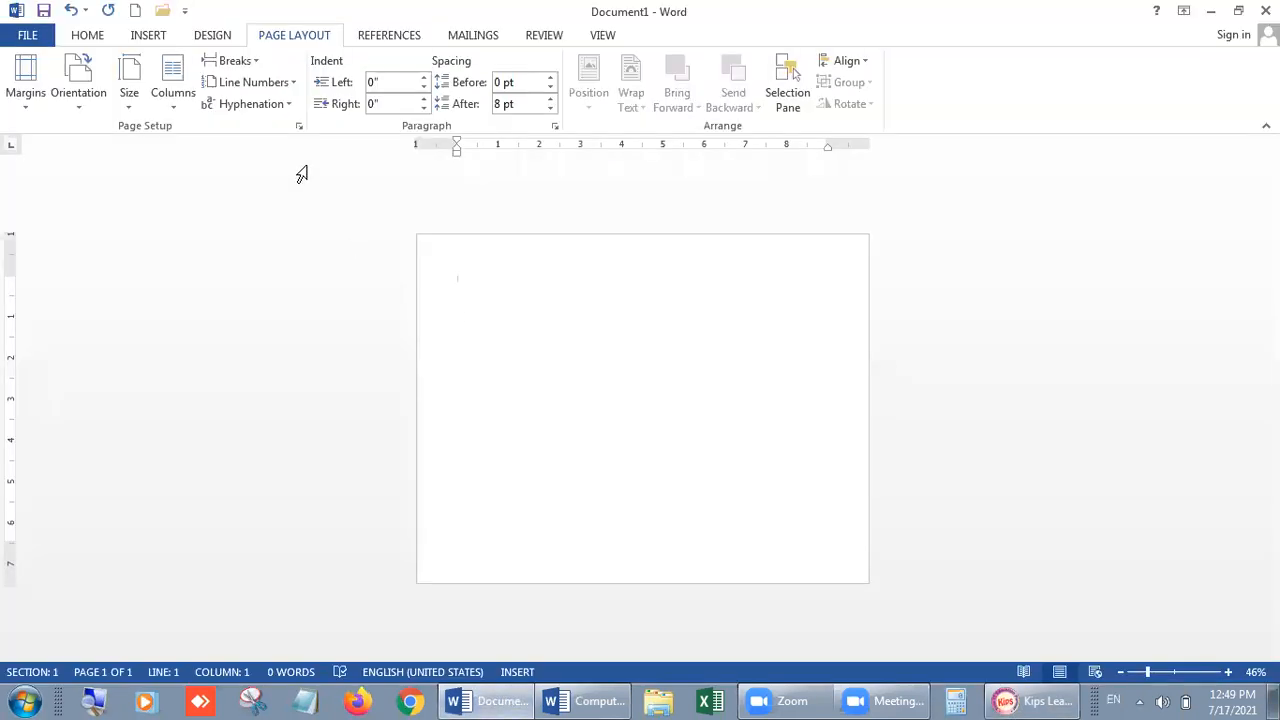
{"action": "left_click", "coordinate": [129, 110]}
{"action": "left_click", "coordinate": [88, 106]}
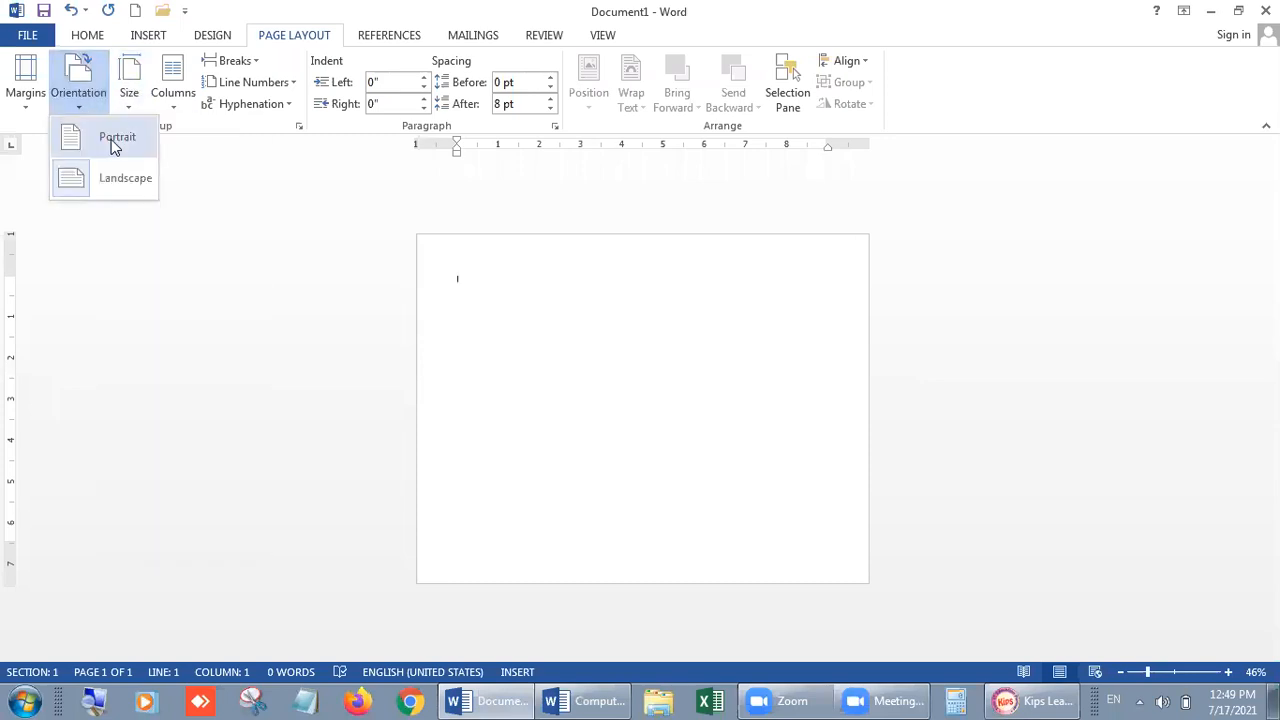
{"action": "left_click", "coordinate": [115, 146]}
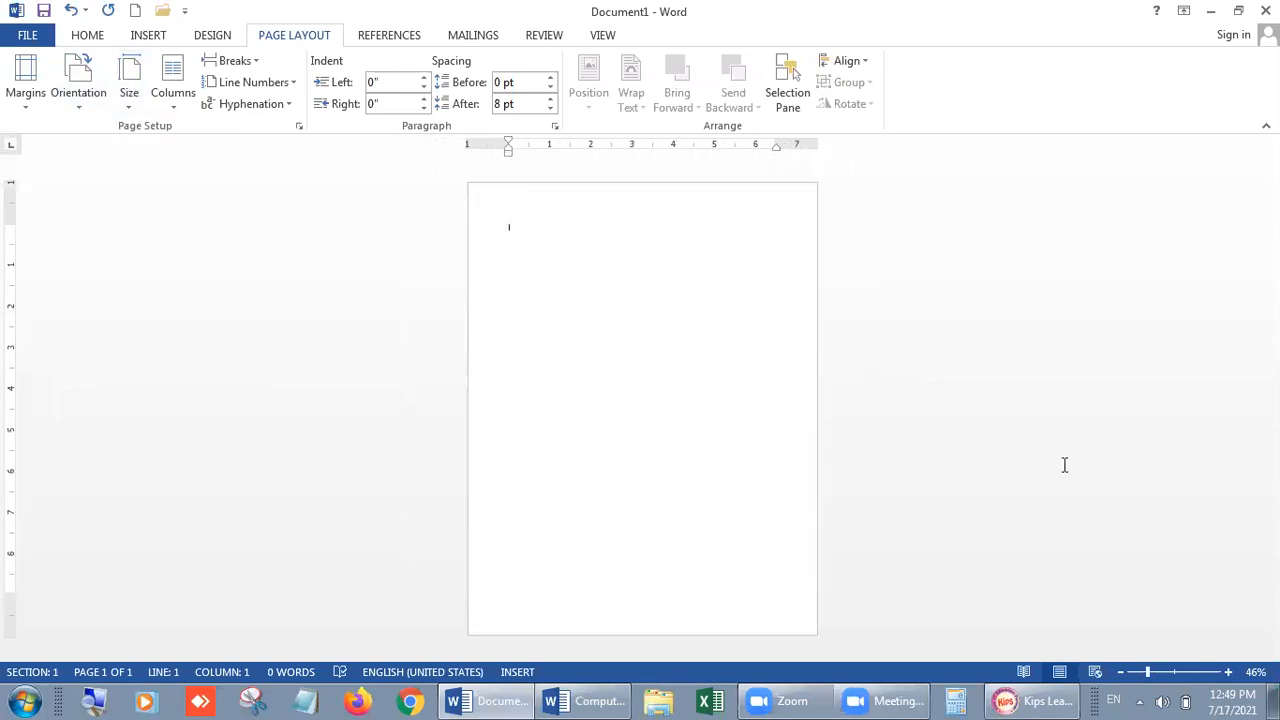
{"action": "mouse_move", "coordinate": [1155, 683]}
{"action": "left_mouse_down"}
{"action": "mouse_move", "coordinate": [1220, 688]}
{"action": "mouse_move", "coordinate": [1177, 686]}
{"action": "left_mouse_up"}
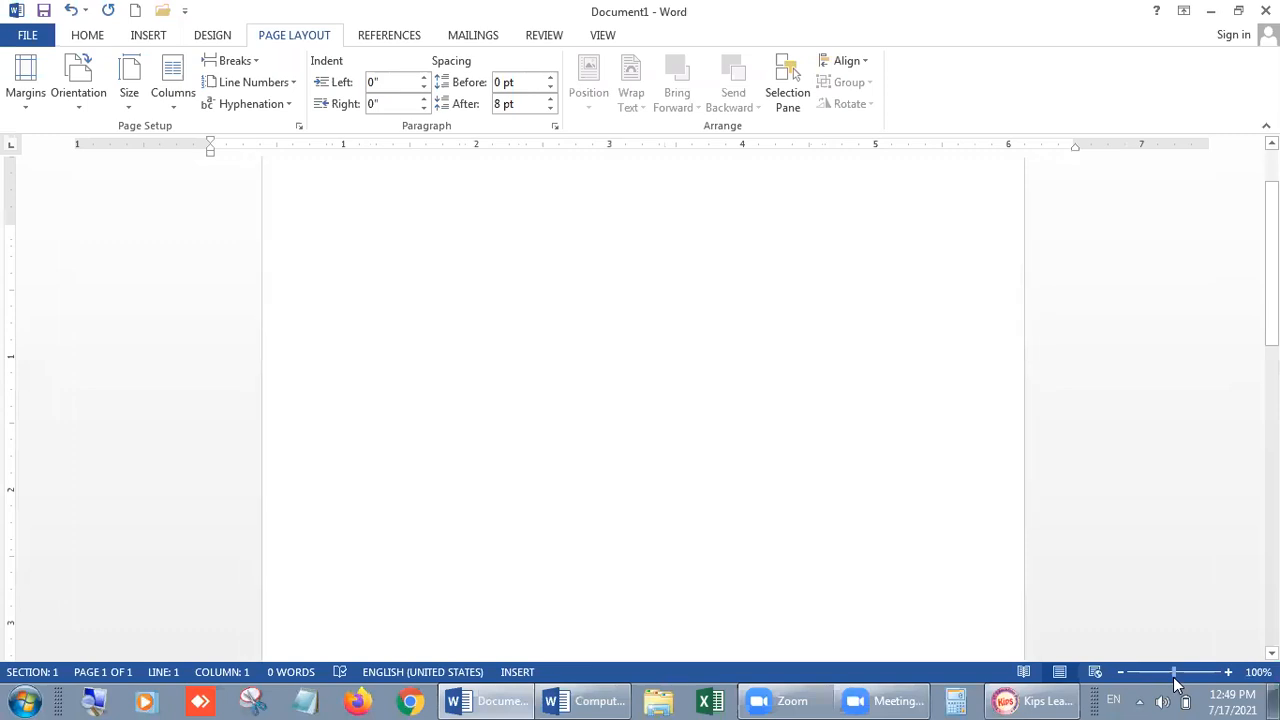
{"action": "left_click_drag", "start_coordinate": [1272, 350], "coordinate": [1272, 325]}
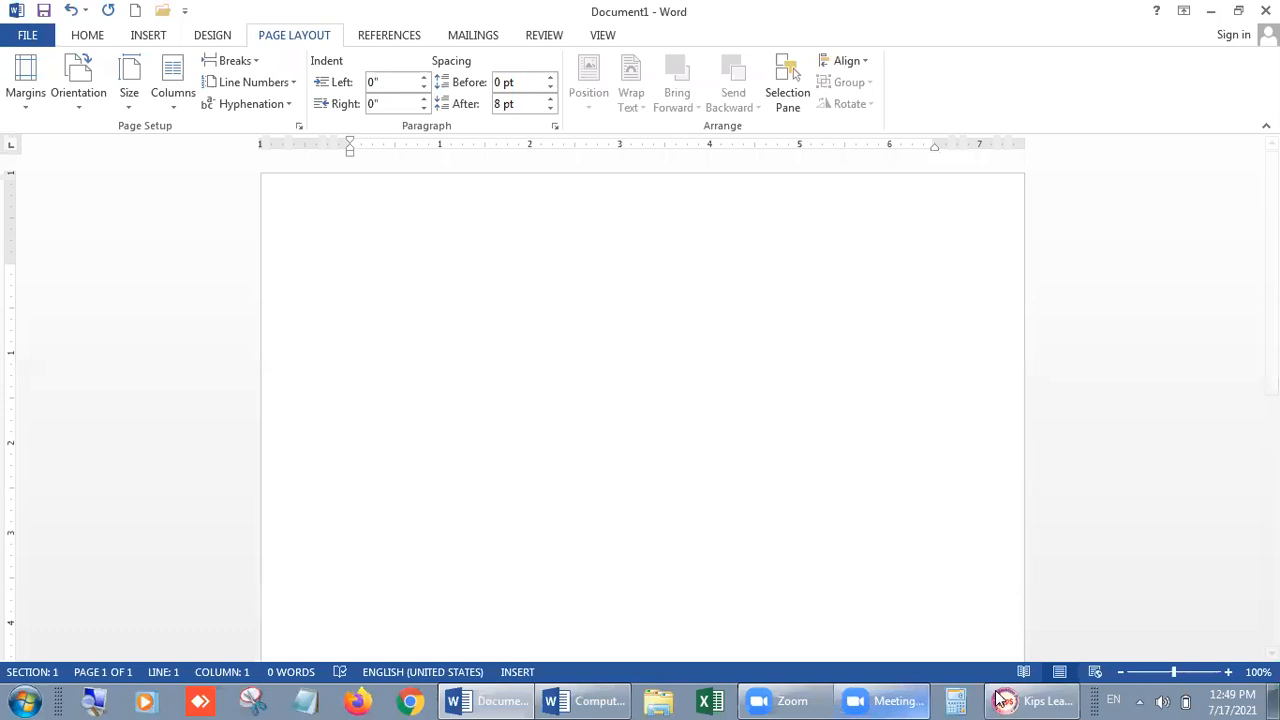
Consult the Working with Tabs explanation in Kips Learning, and return to the blank Document1 in Word.
{"action": "left_click", "coordinate": [1036, 700]}
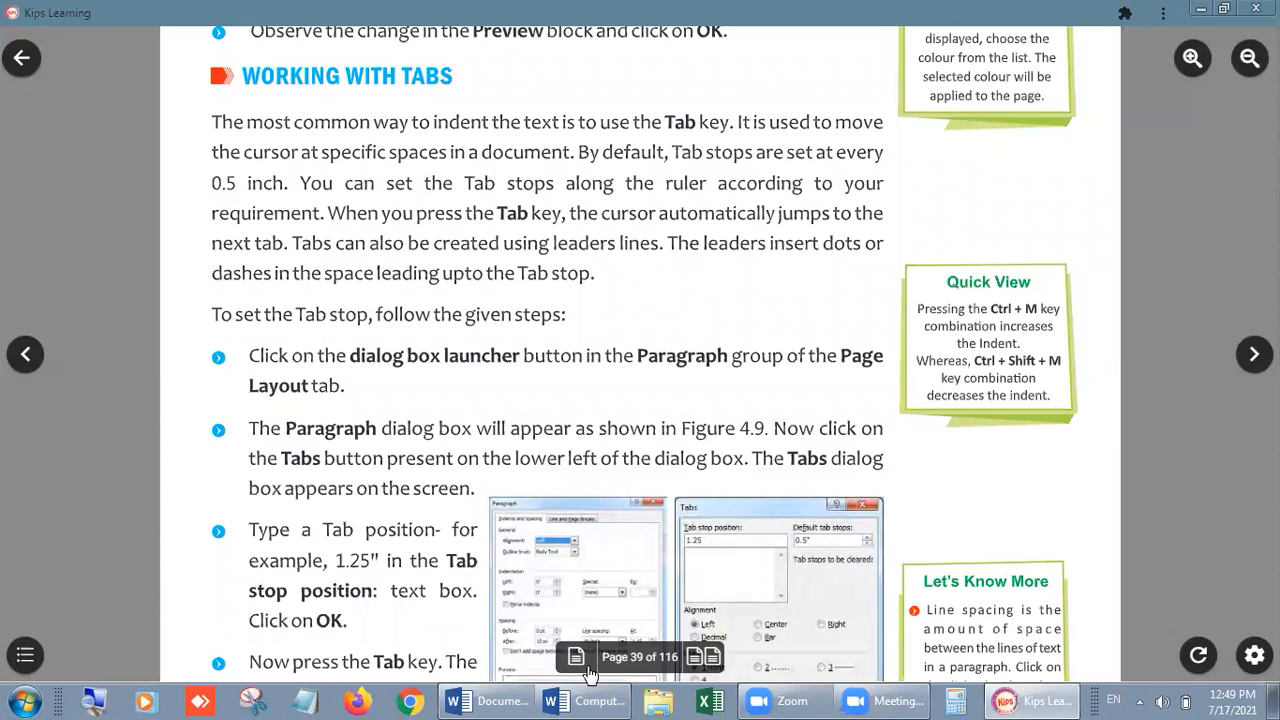
{"action": "left_click", "coordinate": [503, 700]}
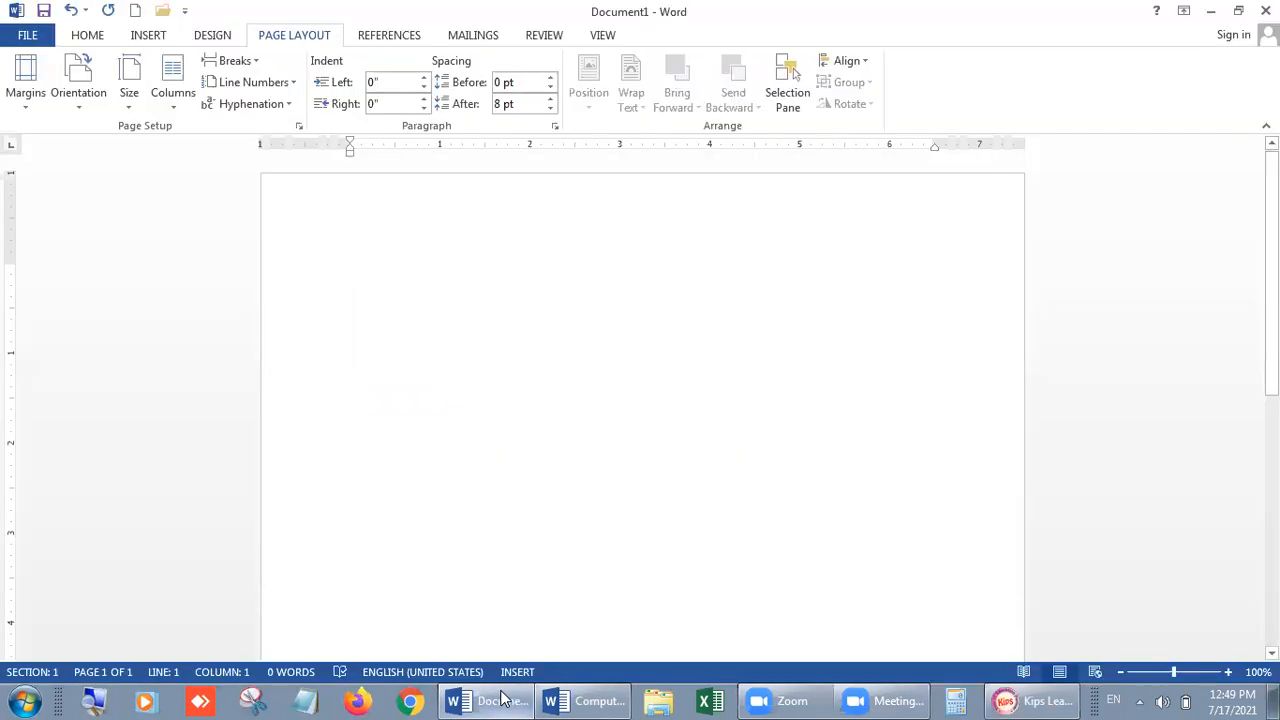
{"action": "left_click", "coordinate": [503, 700]}
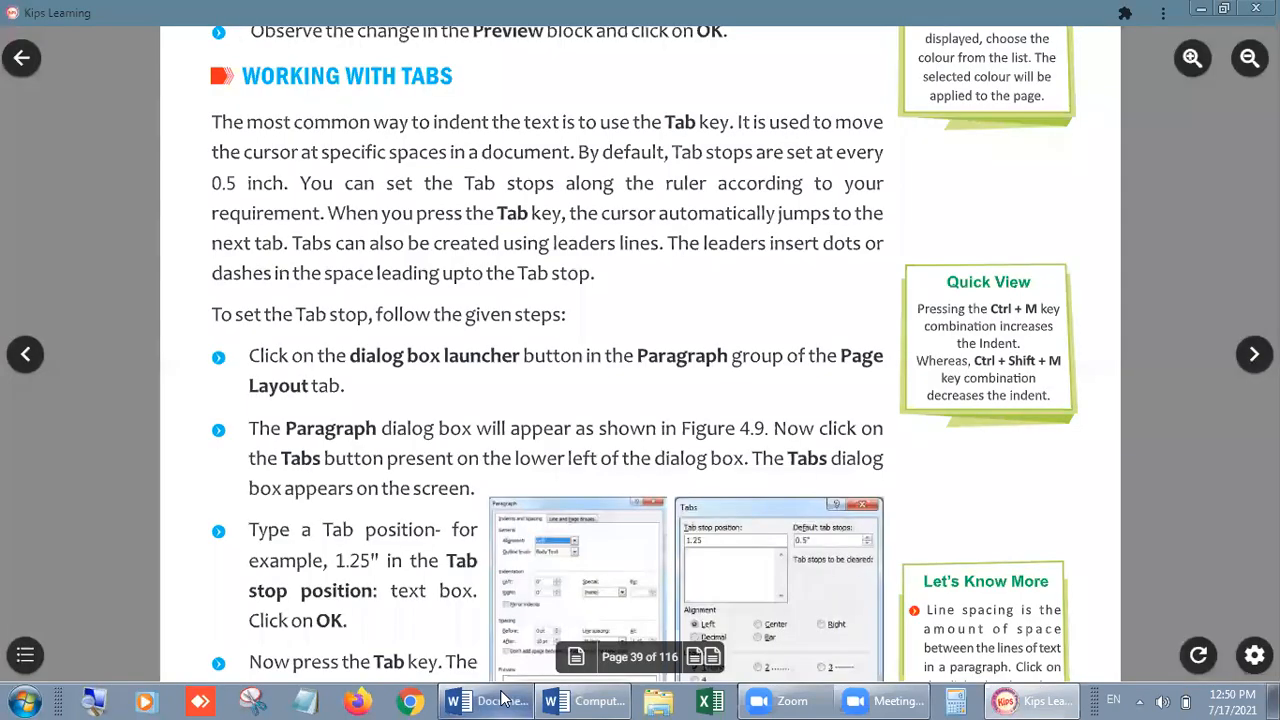
{"action": "left_click", "coordinate": [503, 700]}
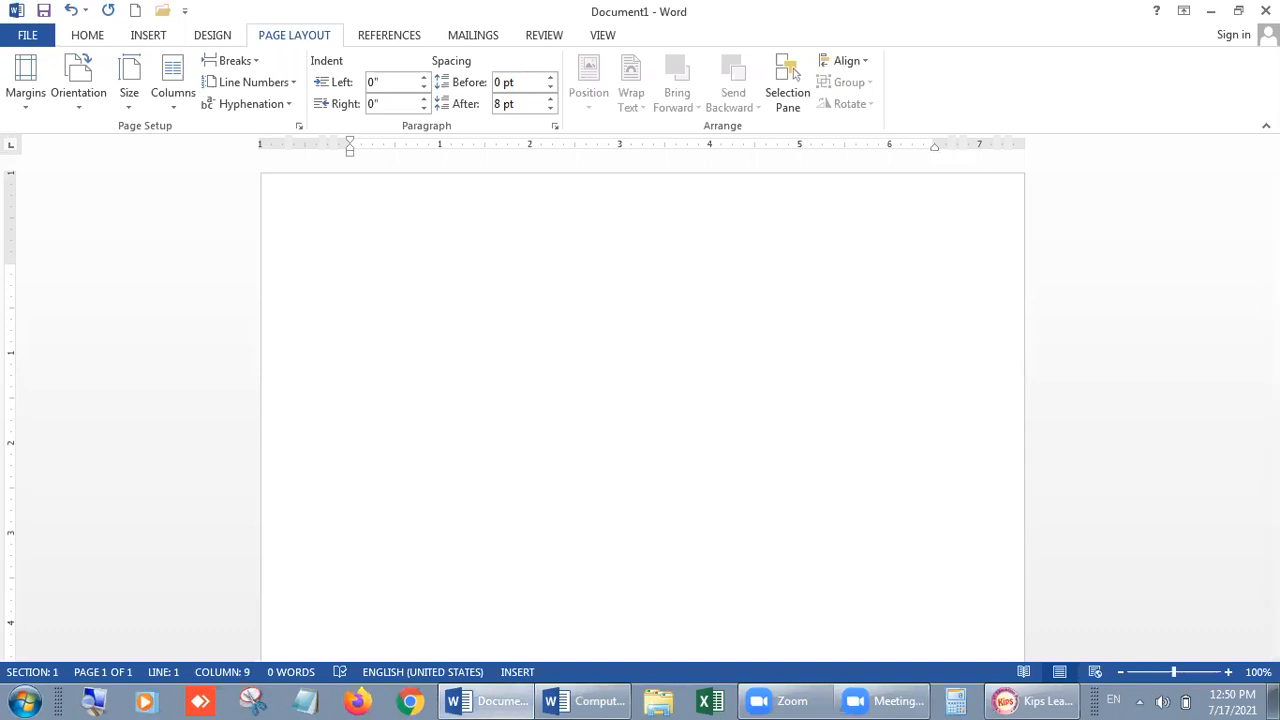
Delete the tab spacing before the cursor on the first line of Document1.
{"action": "key", "text": "BackSpace"}
{"action": "key", "text": "BackSpace"}
{"action": "key", "text": "BackSpace"}
{"action": "key", "text": "BackSpace"}
{"action": "key", "text": "BackSpace"}
Reread the default tab stop explanation in Kips Learning, and insert one tab on the first line of Document1 in Word.
{"action": "left_click", "coordinate": [1030, 698]}
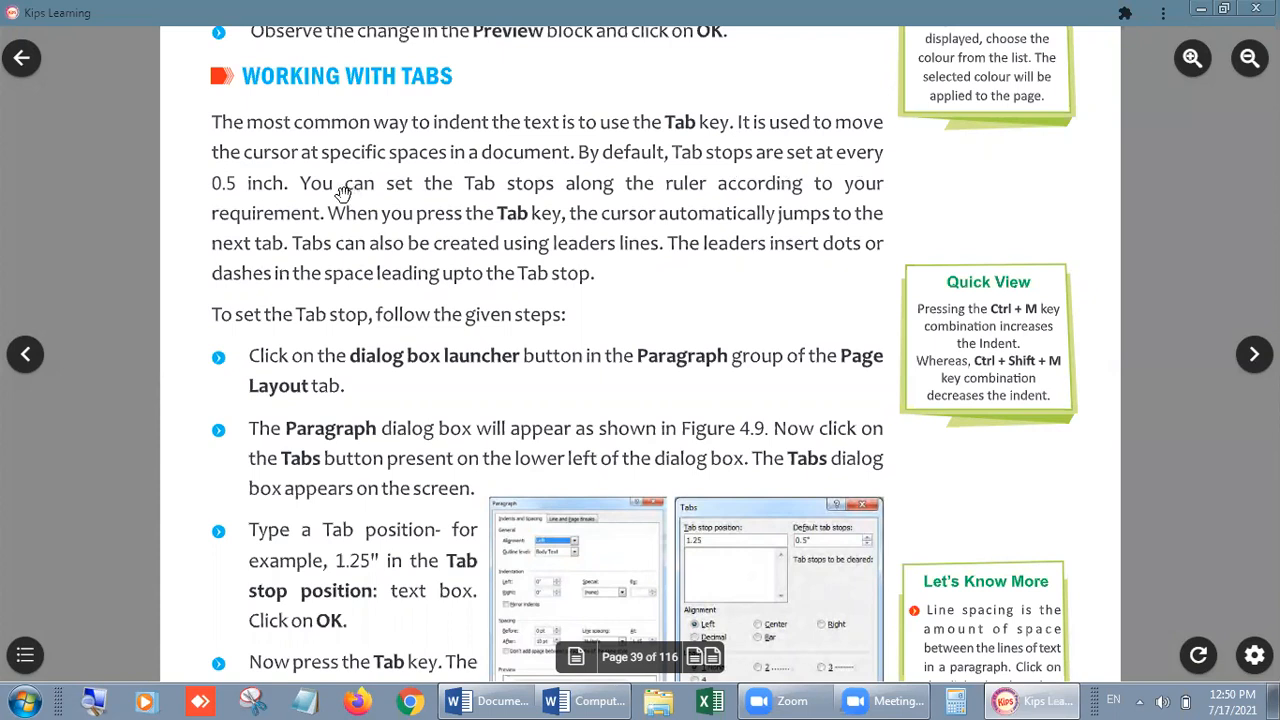
{"action": "left_click", "coordinate": [490, 701]}
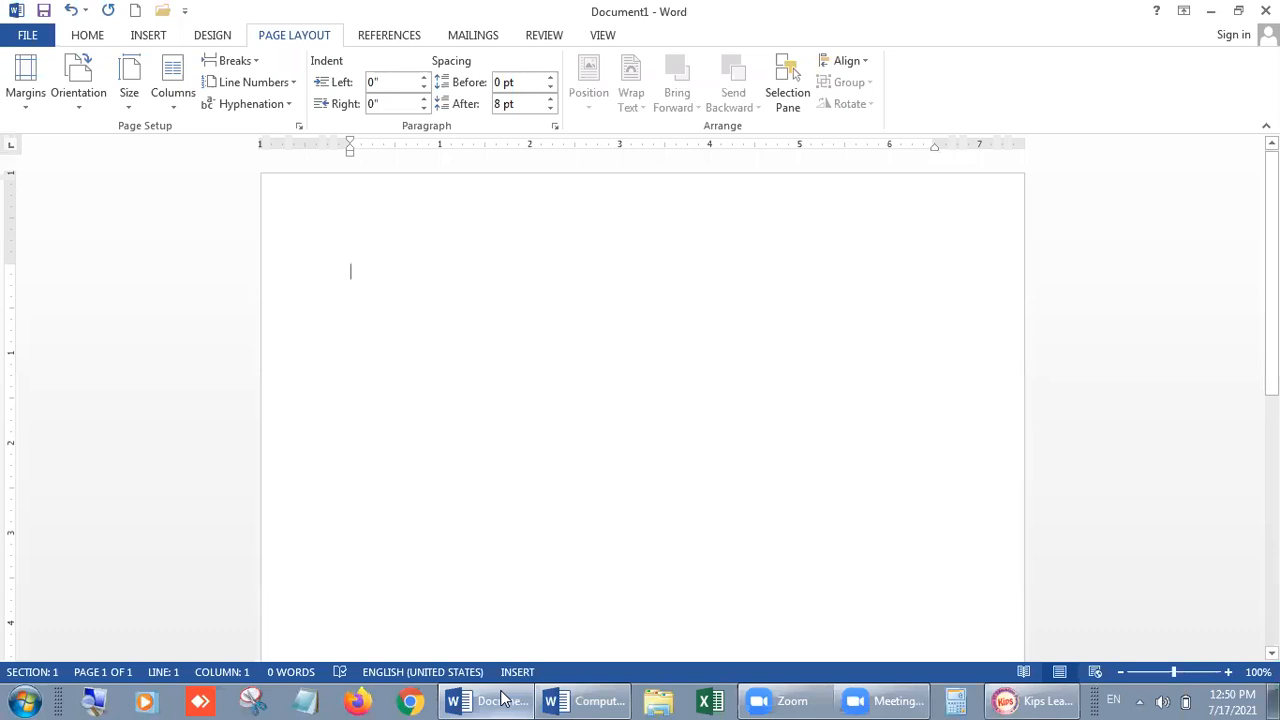
{"action": "key", "text": "Tab"}
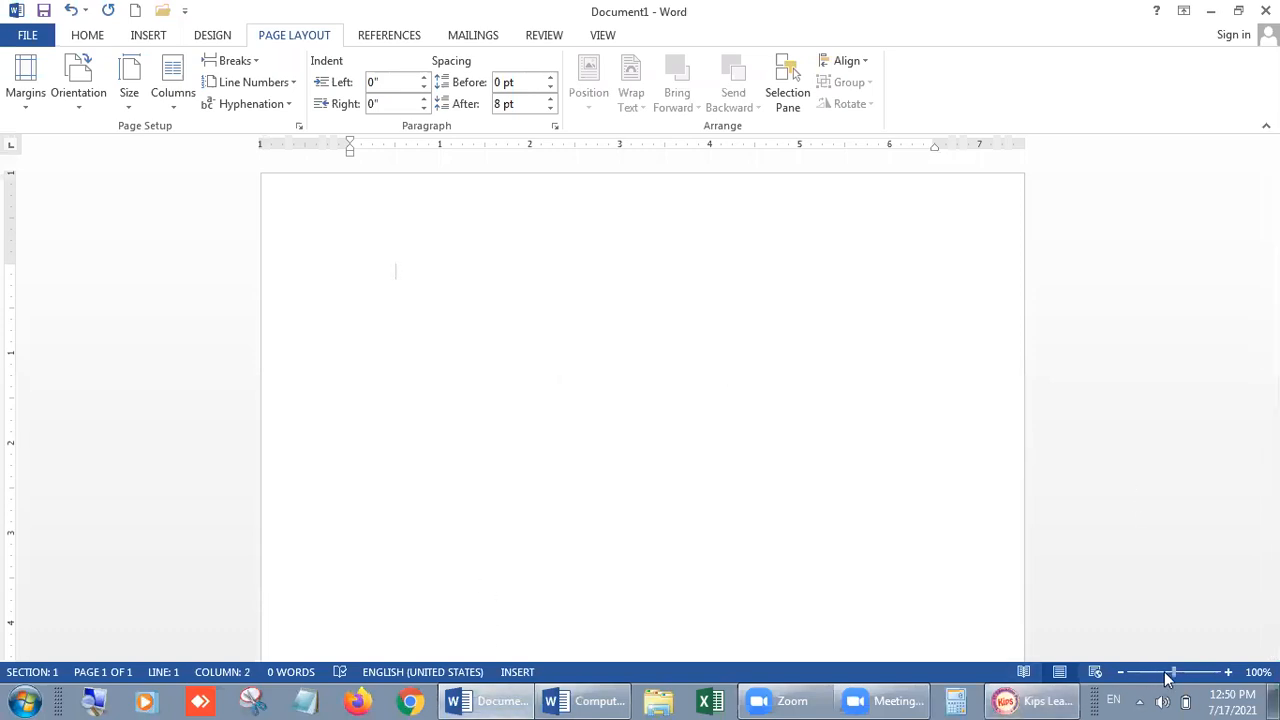
Zoom the blank document to 230% and place the cursor at the start of the first line.
{"action": "left_click_drag", "start_coordinate": [1176, 677], "coordinate": [1192, 677]}
{"action": "left_click_drag", "start_coordinate": [1192, 677], "coordinate": [1183, 677]}
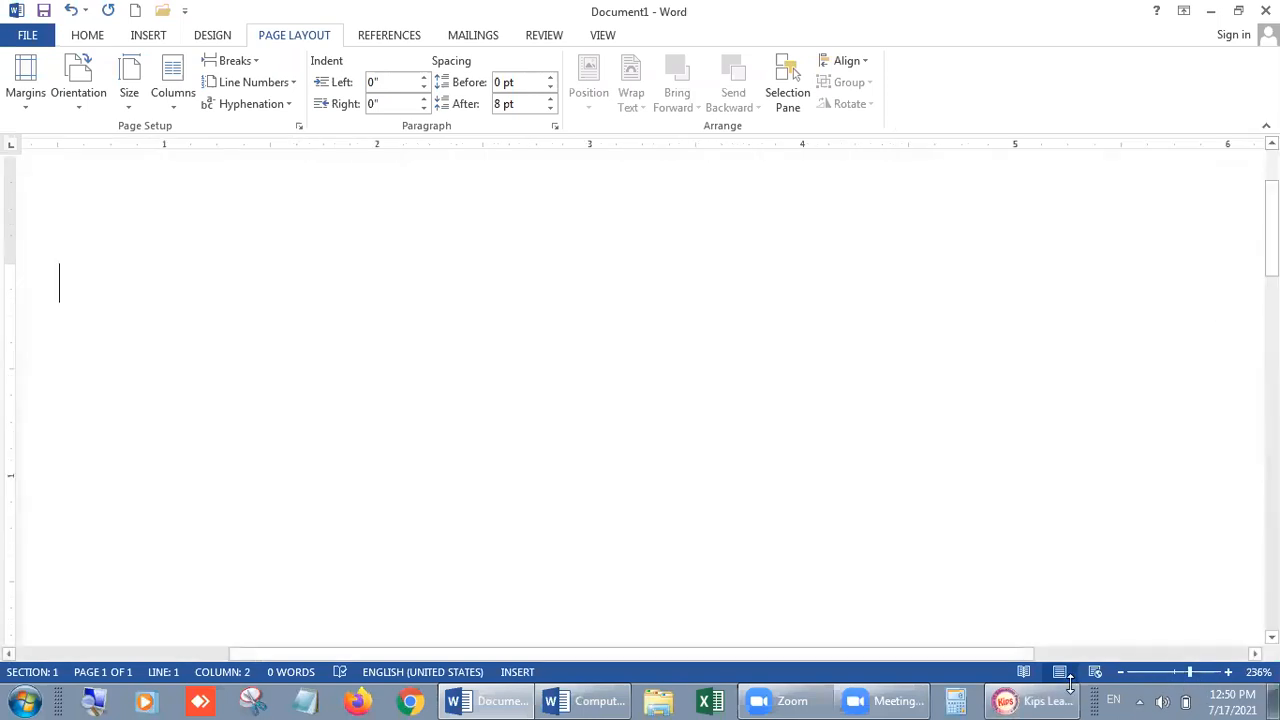
{"action": "left_click", "coordinate": [1122, 677]}
{"action": "left_click_drag", "start_coordinate": [808, 655], "coordinate": [564, 656]}
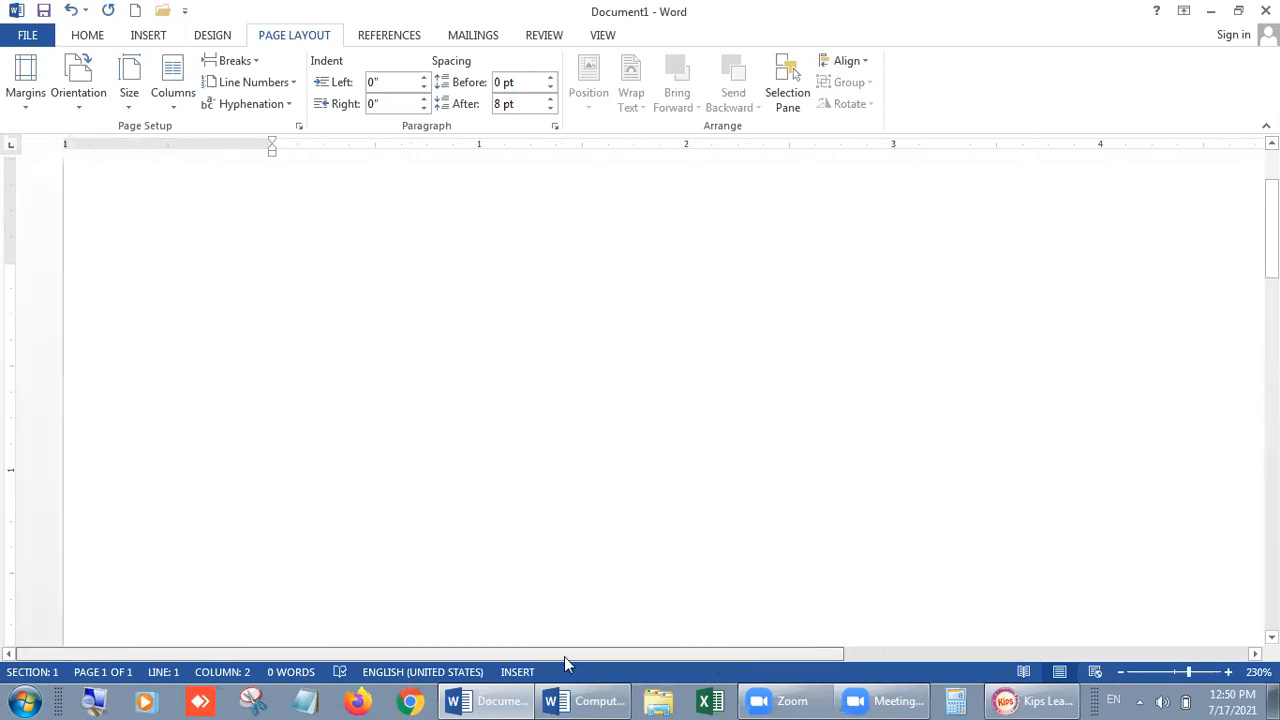
{"action": "left_click", "coordinate": [275, 303]}
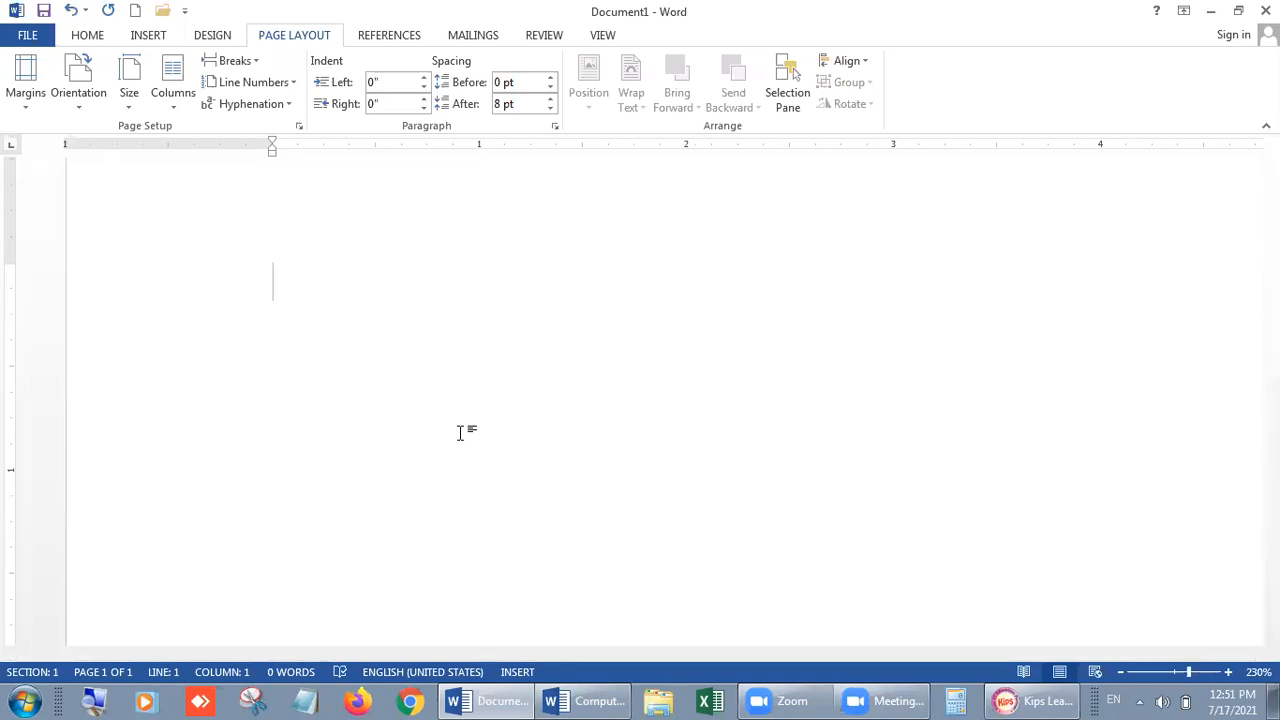
Insert default tabs one after another on the first line until the cursor reaches the 4-inch ruler mark.
{"action": "key", "text": "Tab"}
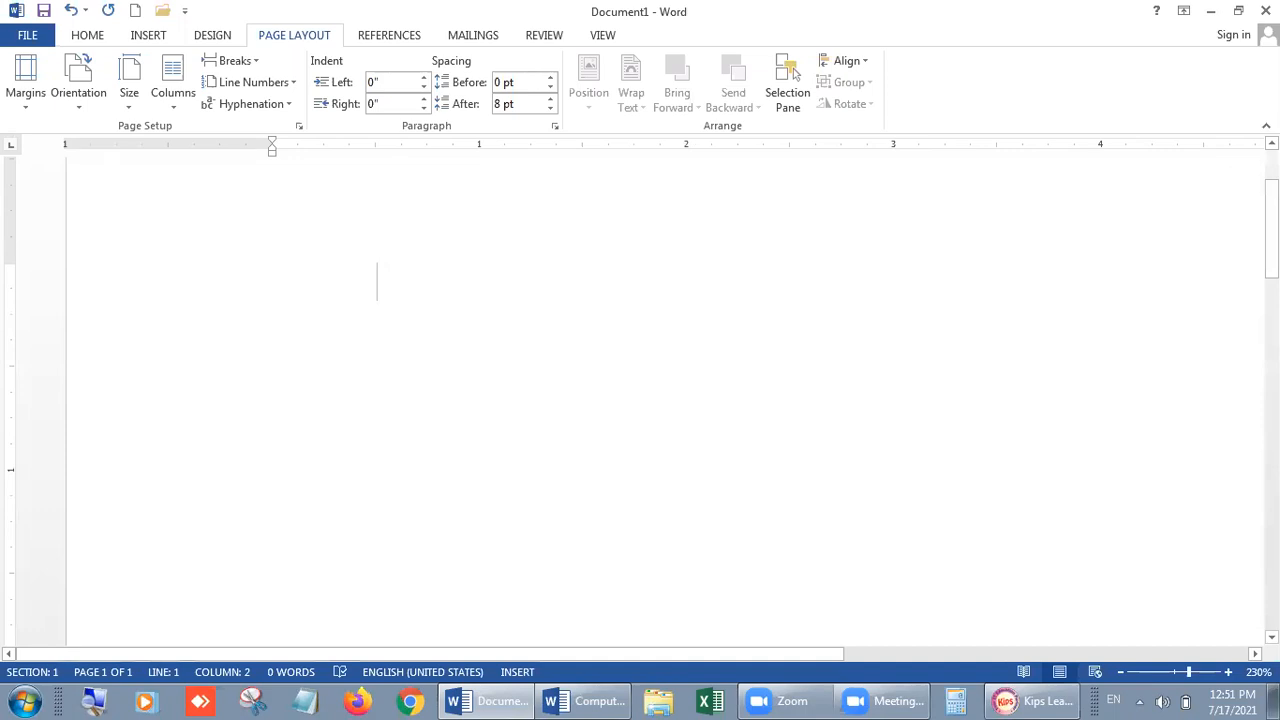
{"action": "scroll", "coordinate": [665, 400], "scroll_direction": "up", "scroll_amount": 2}
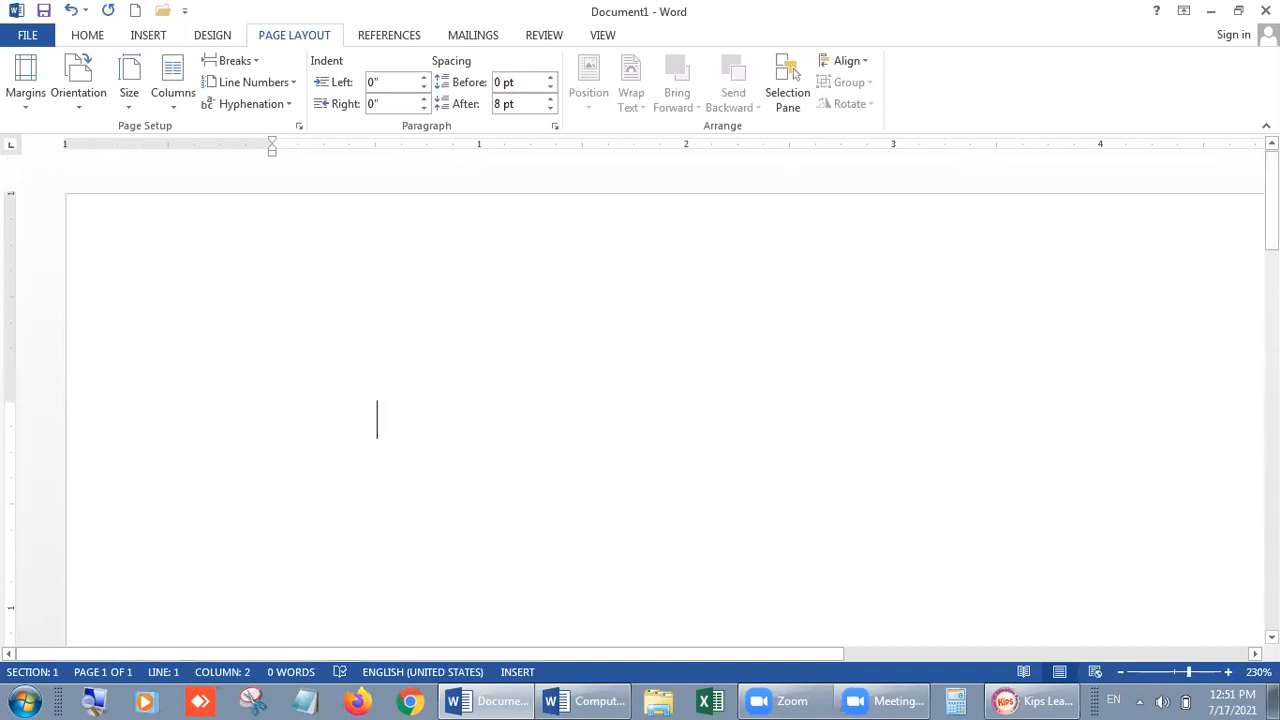
{"action": "scroll", "coordinate": [665, 400], "scroll_direction": "down", "scroll_amount": 1}
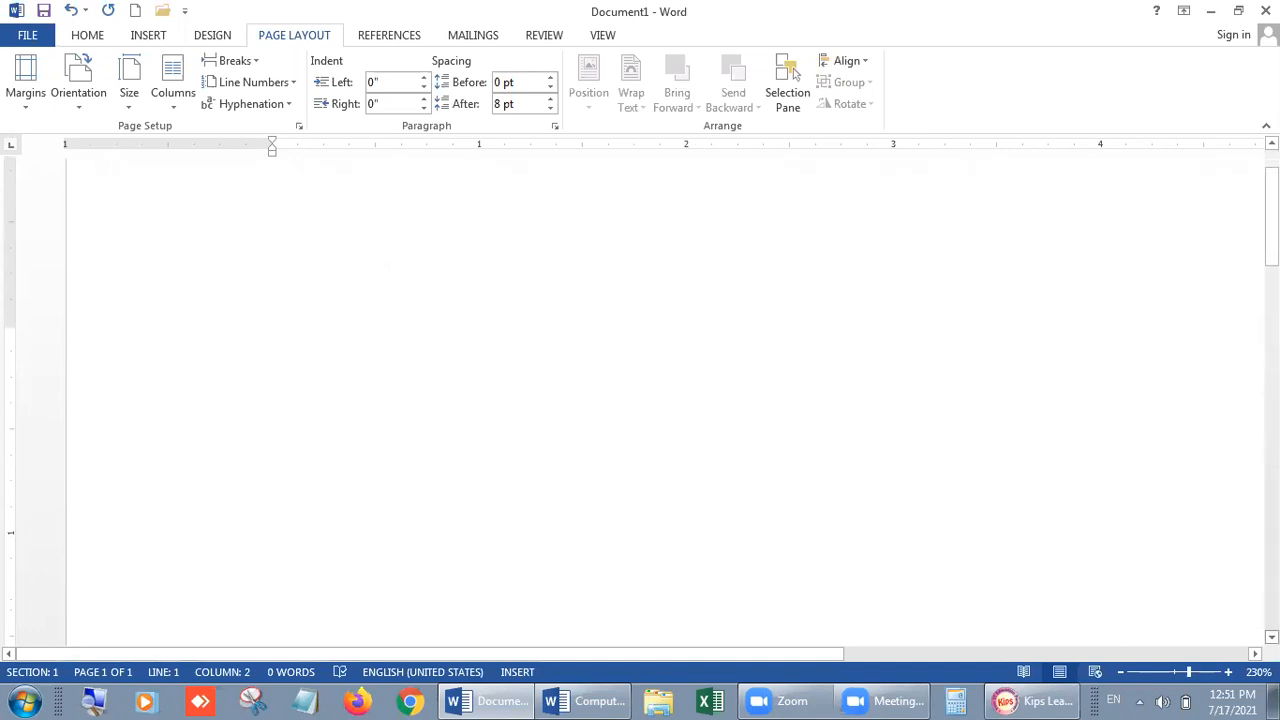
{"action": "scroll", "coordinate": [665, 400], "scroll_direction": "down", "scroll_amount": 2}
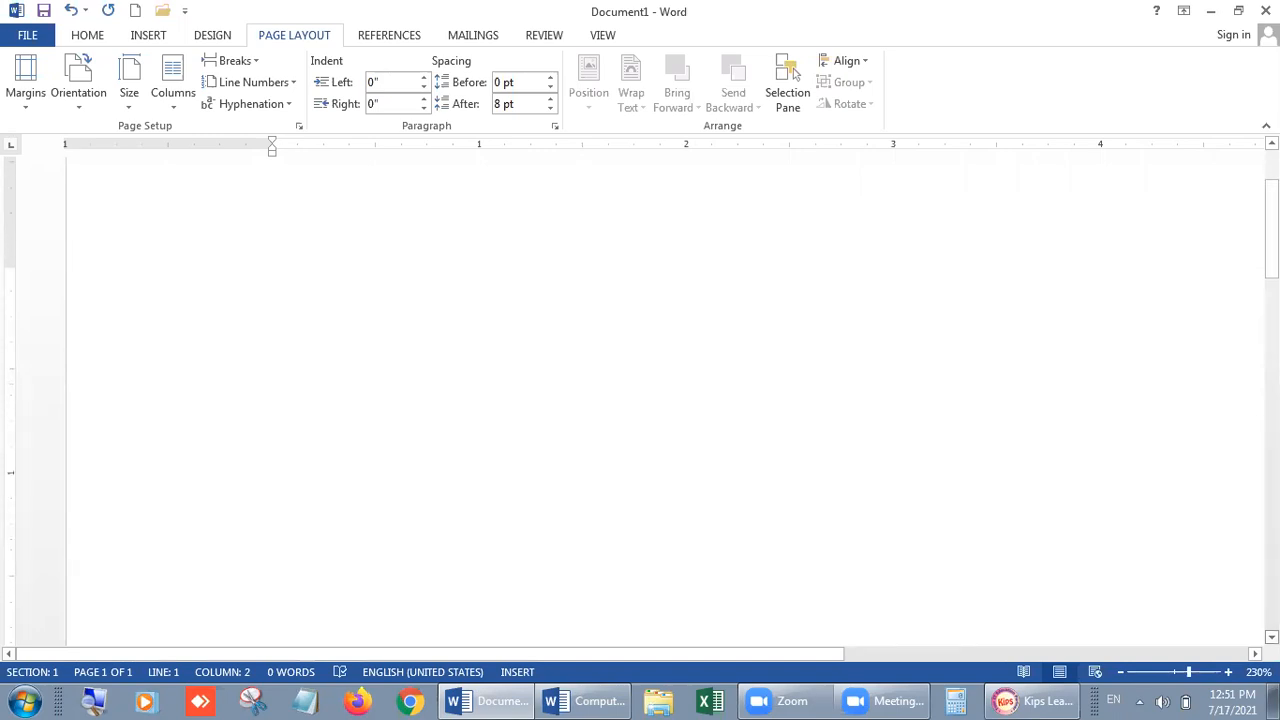
{"action": "scroll", "coordinate": [665, 400], "scroll_direction": "down", "scroll_amount": 1}
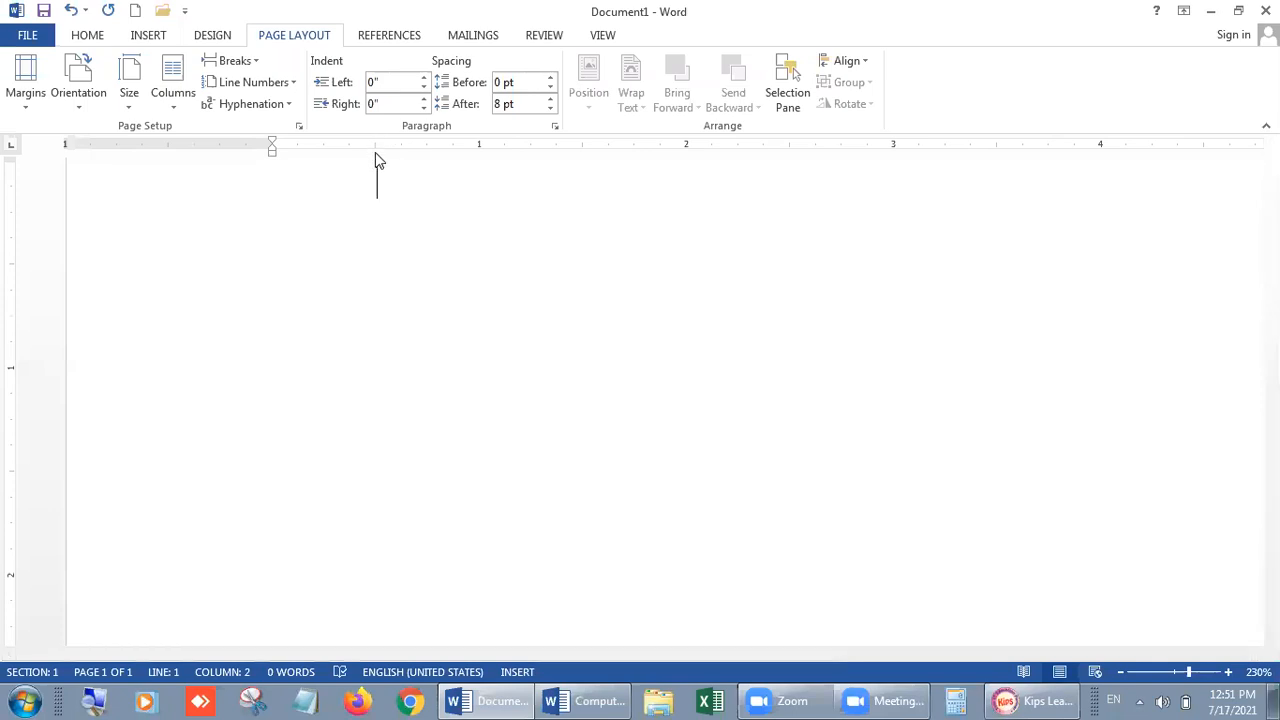
{"action": "key", "text": "Tab"}
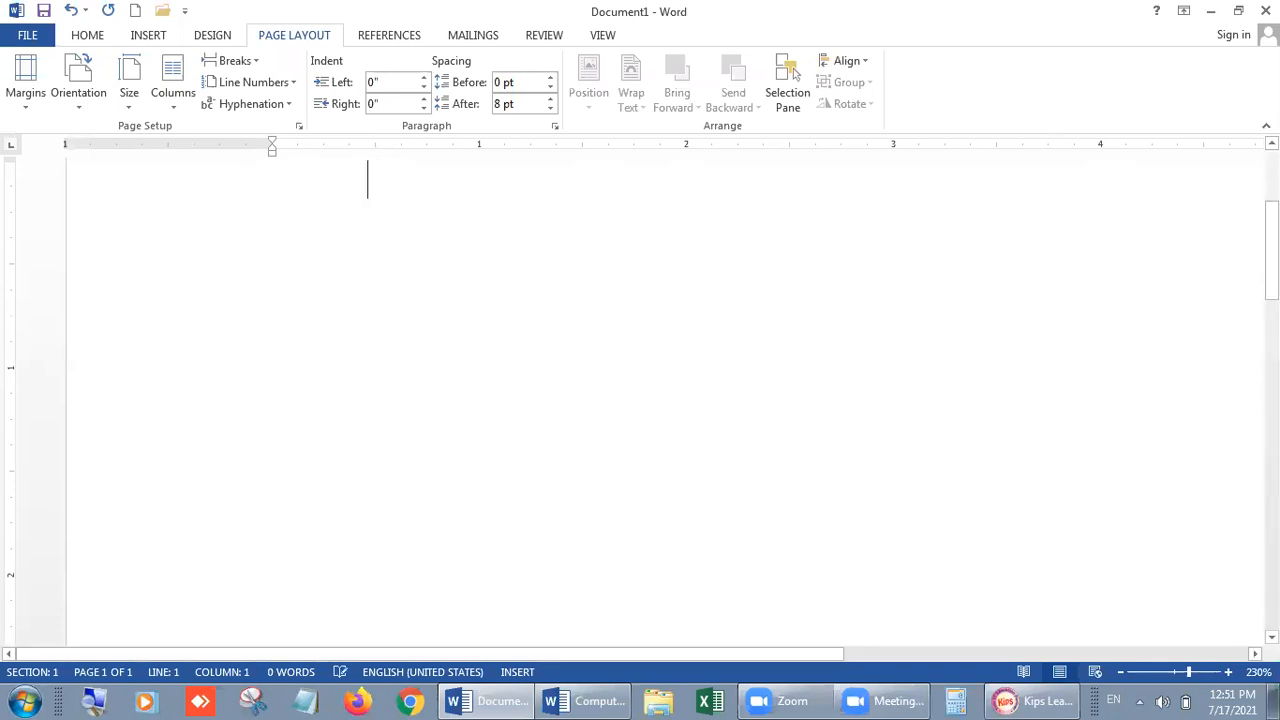
{"action": "key", "text": "Tab"}
{"action": "key", "text": "Tab"}
{"action": "key", "text": "Tab"}
{"action": "key", "text": "Tab"}
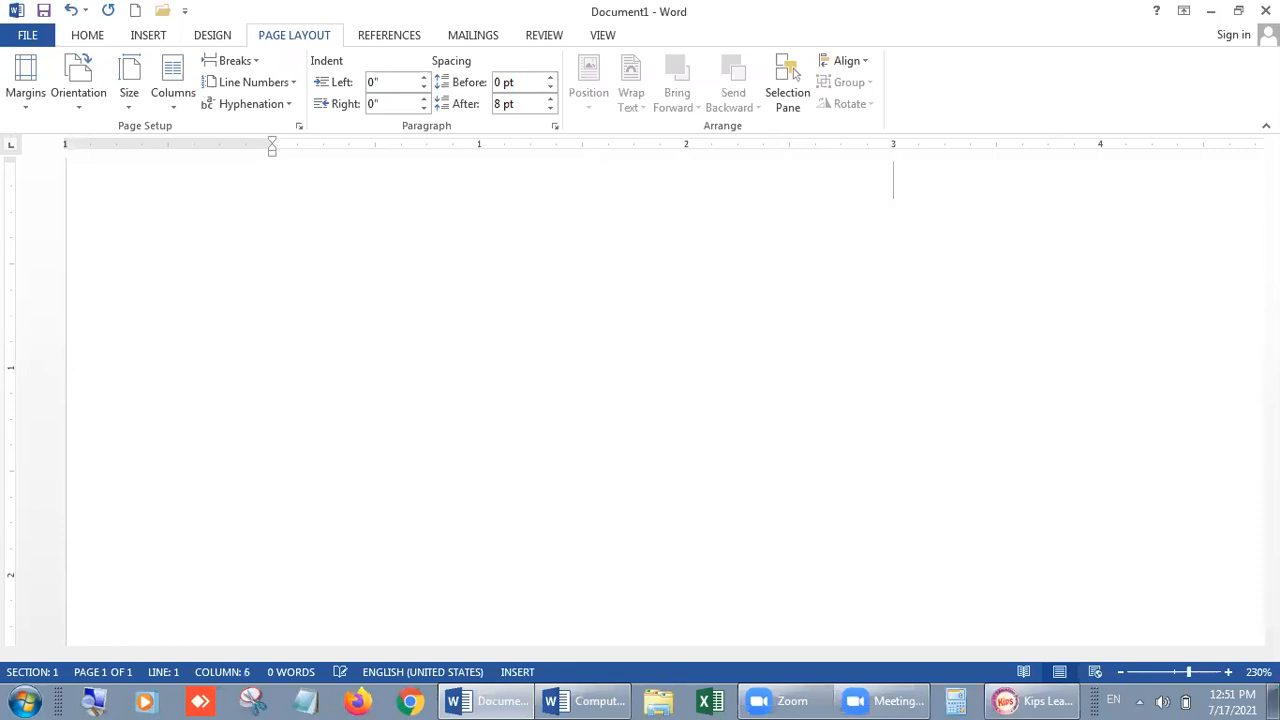
{"action": "key", "text": "Tab"}
{"action": "key", "text": "Tab"}
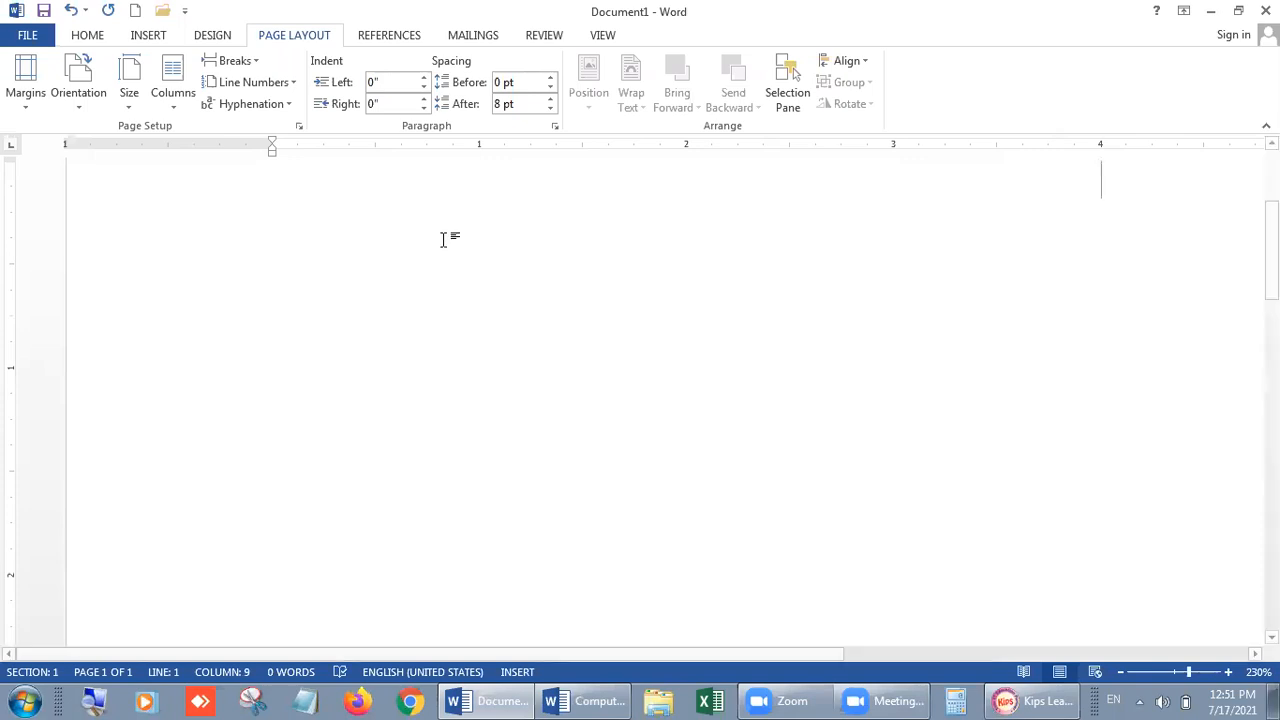
Delete all the tabs on the first line, returning the cursor to the left margin.
{"action": "key", "text": "BackSpace"}
{"action": "key", "text": "BackSpace"}
{"action": "key", "text": "BackSpace"}
{"action": "key", "text": "BackSpace"}
{"action": "key", "text": "BackSpace"}
{"action": "key", "text": "BackSpace"}
{"action": "key", "text": "BackSpace"}
{"action": "key", "text": "BackSpace"}
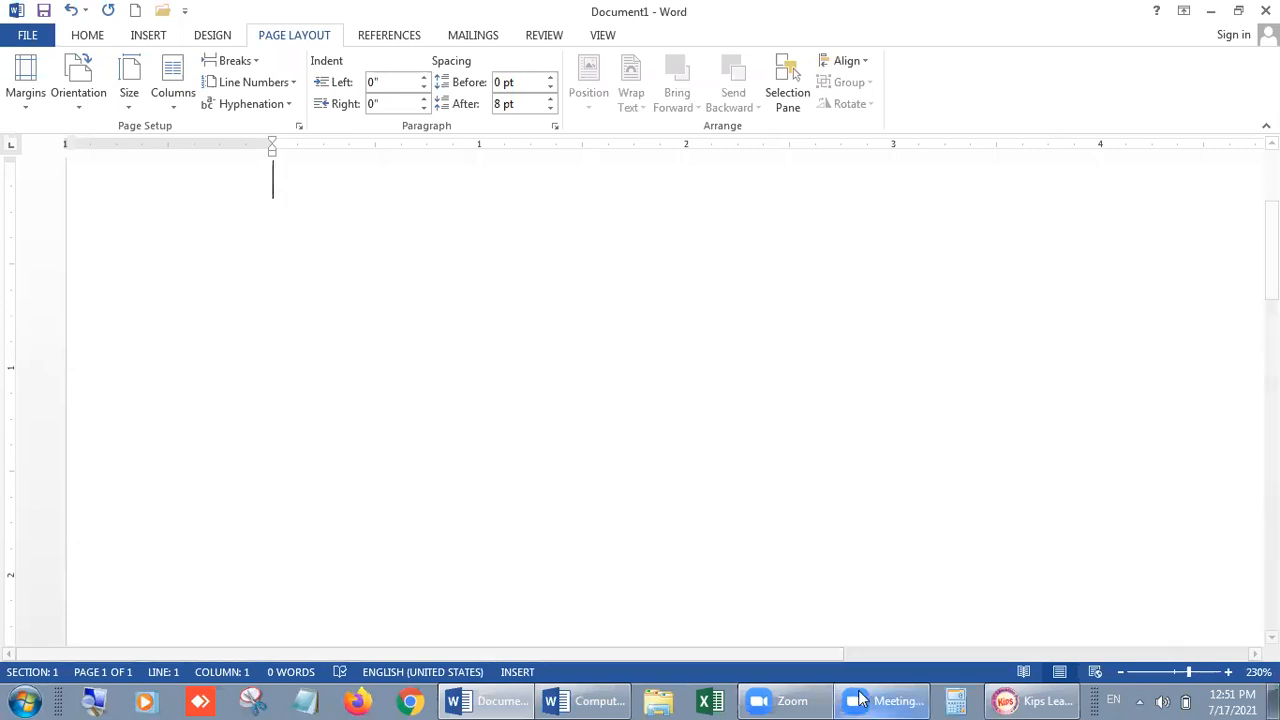
Consult the tab stop instructions in Kips Learning, and open the Paragraph settings for Document1 in Word.
{"action": "left_click", "coordinate": [1040, 699]}
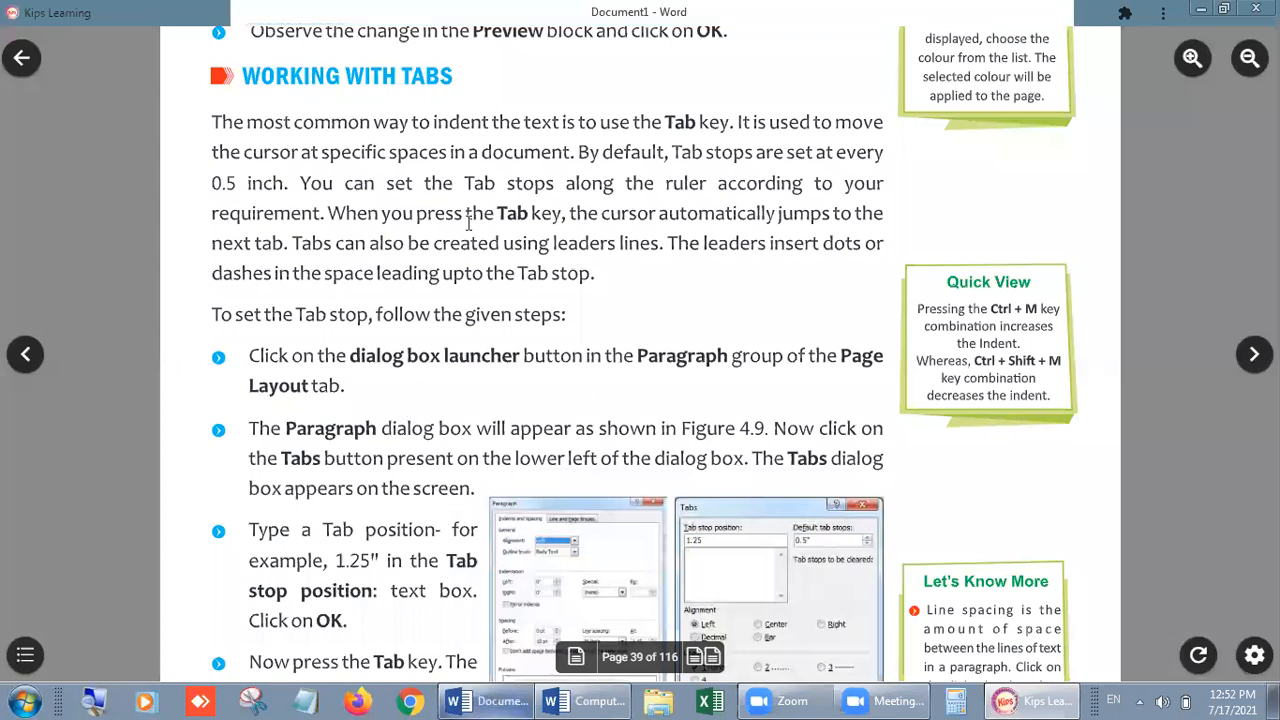
{"action": "left_click", "coordinate": [492, 701]}
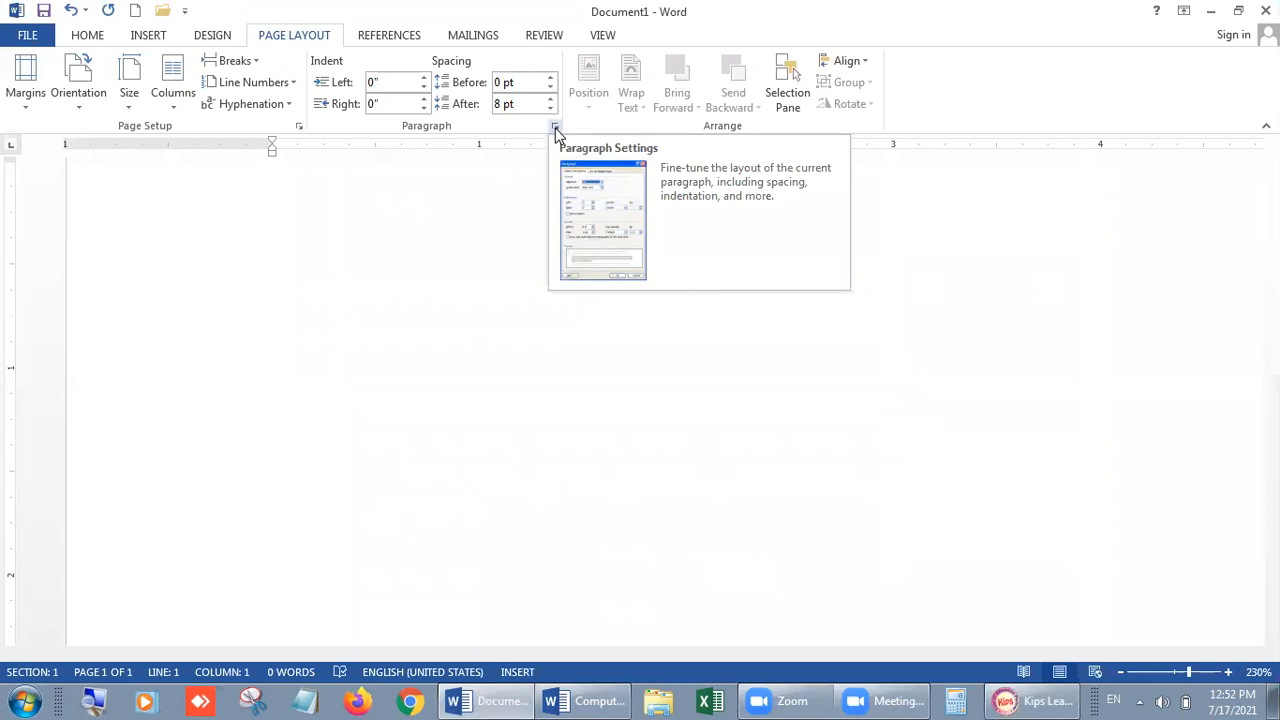
{"action": "left_click", "coordinate": [556, 129]}
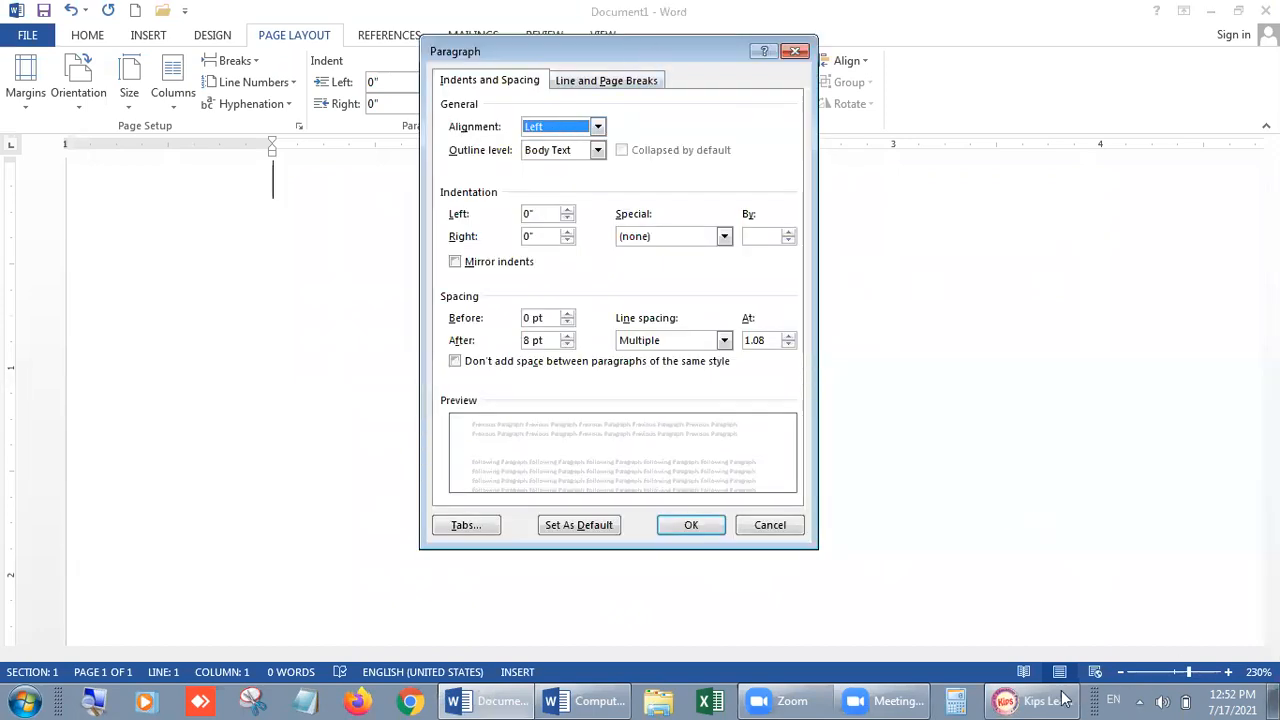
Read the Paragraph and Tabs dialog instructions in Kips Learning, and open the Tabs settings from Word's Paragraph dialog.
{"action": "left_click", "coordinate": [1028, 699]}
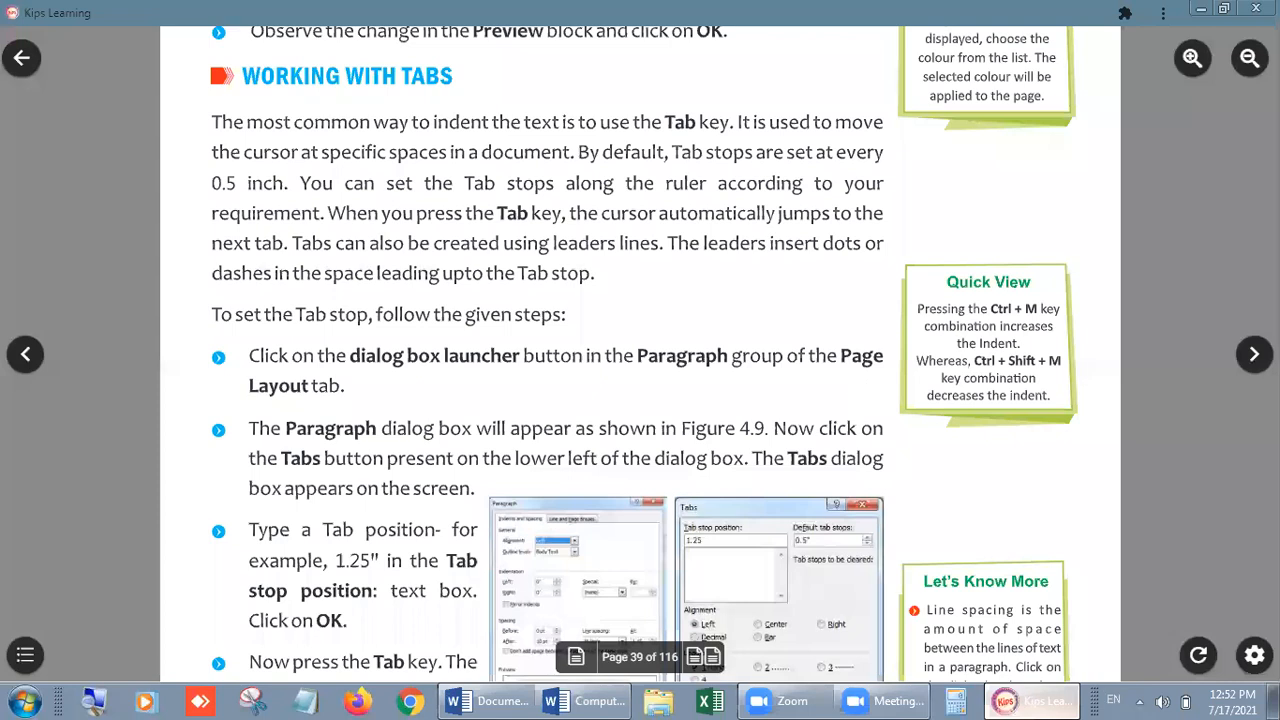
{"action": "scroll", "coordinate": [792, 331], "scroll_direction": "down", "scroll_amount": 3}
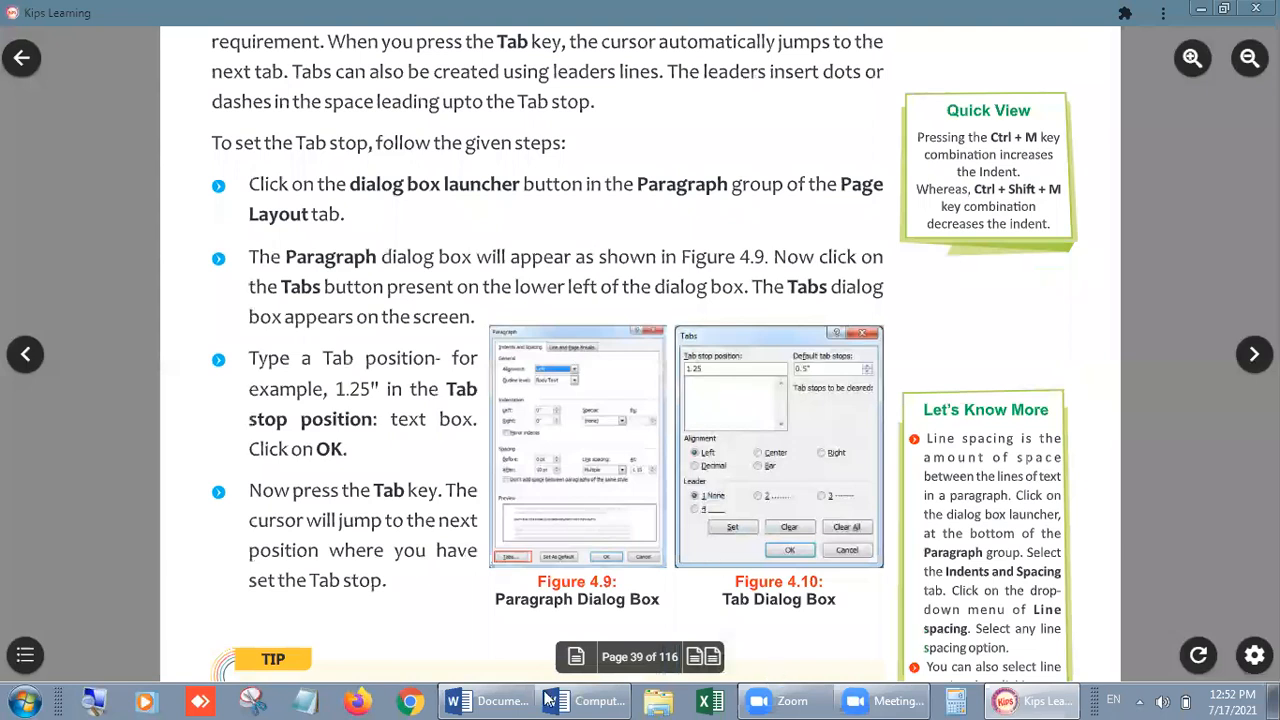
{"action": "left_click", "coordinate": [505, 701]}
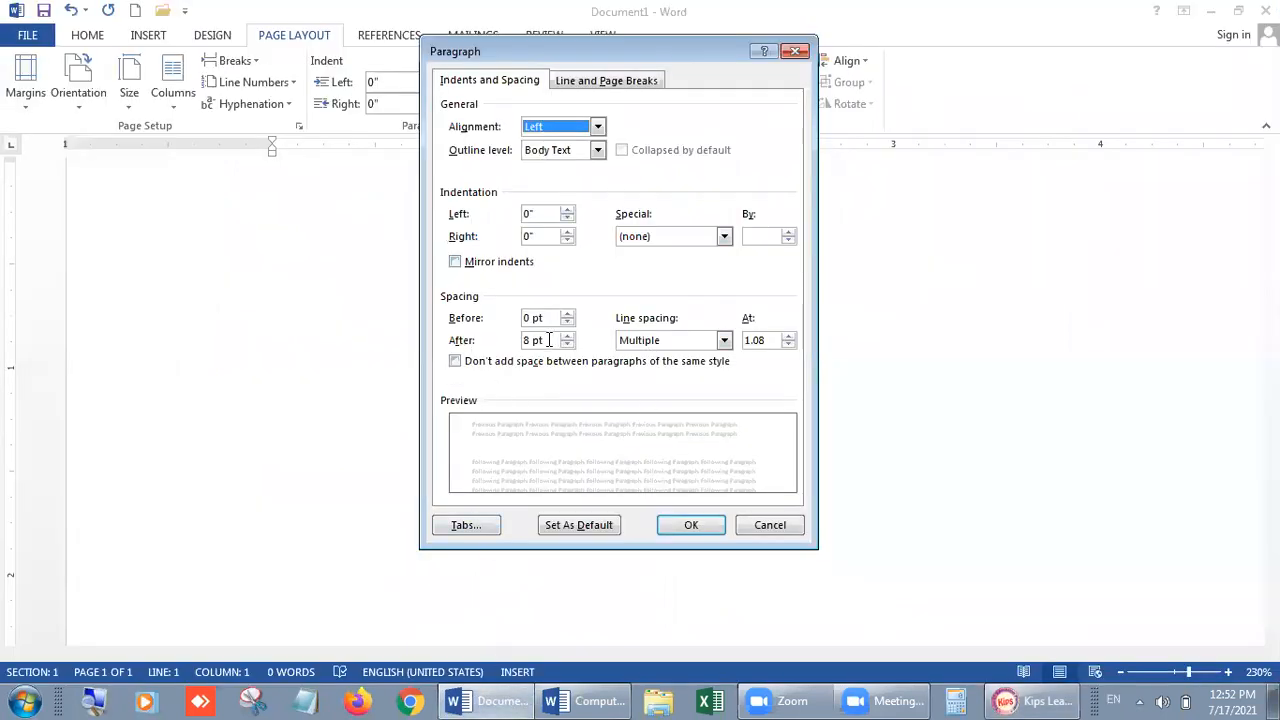
{"action": "left_click", "coordinate": [465, 525]}
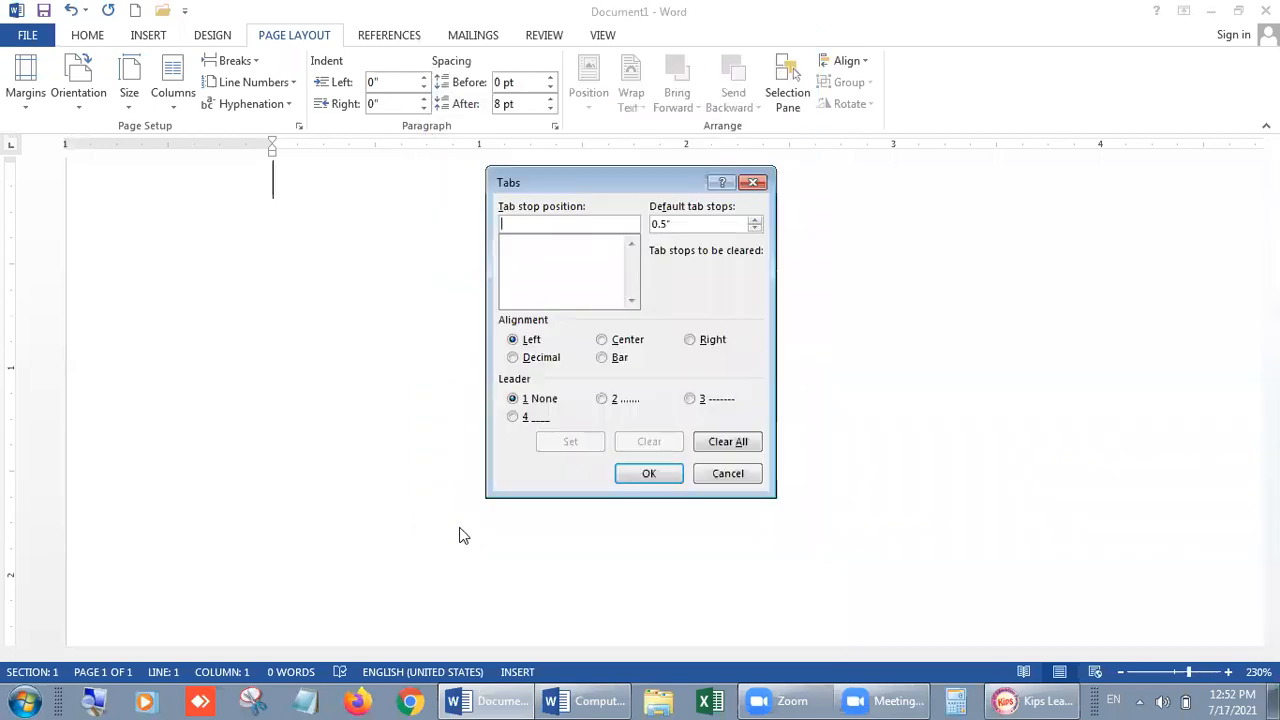
Check the tab stop position example in Kips Learning, and return to the Tabs settings of Document1 in Word.
{"action": "left_click", "coordinate": [1038, 698]}
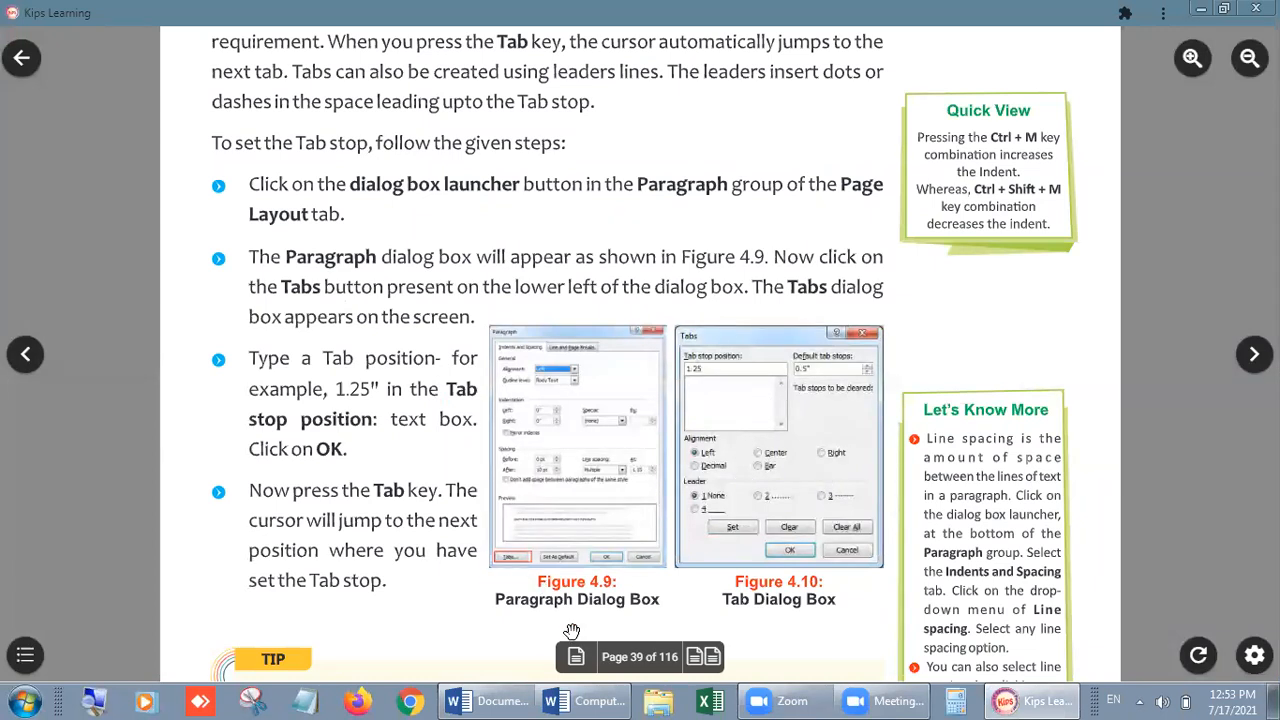
{"action": "mouse_move", "coordinate": [509, 699]}
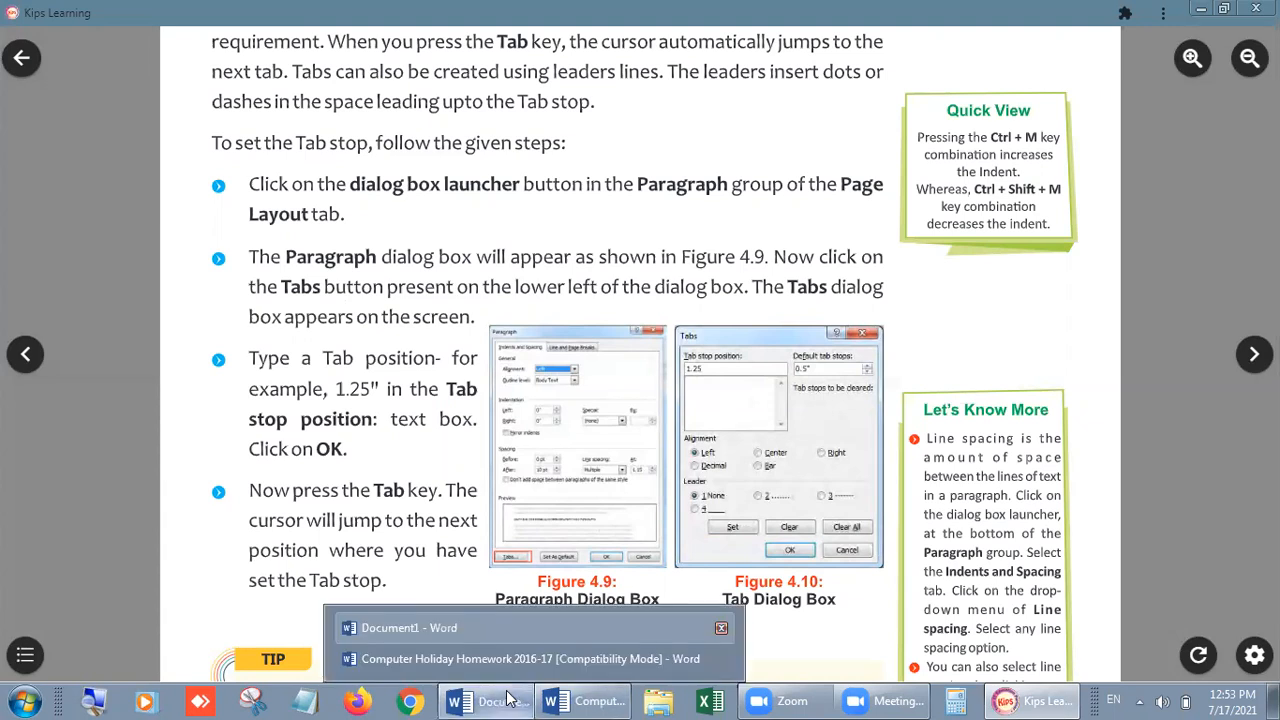
{"action": "left_click", "coordinate": [505, 628]}
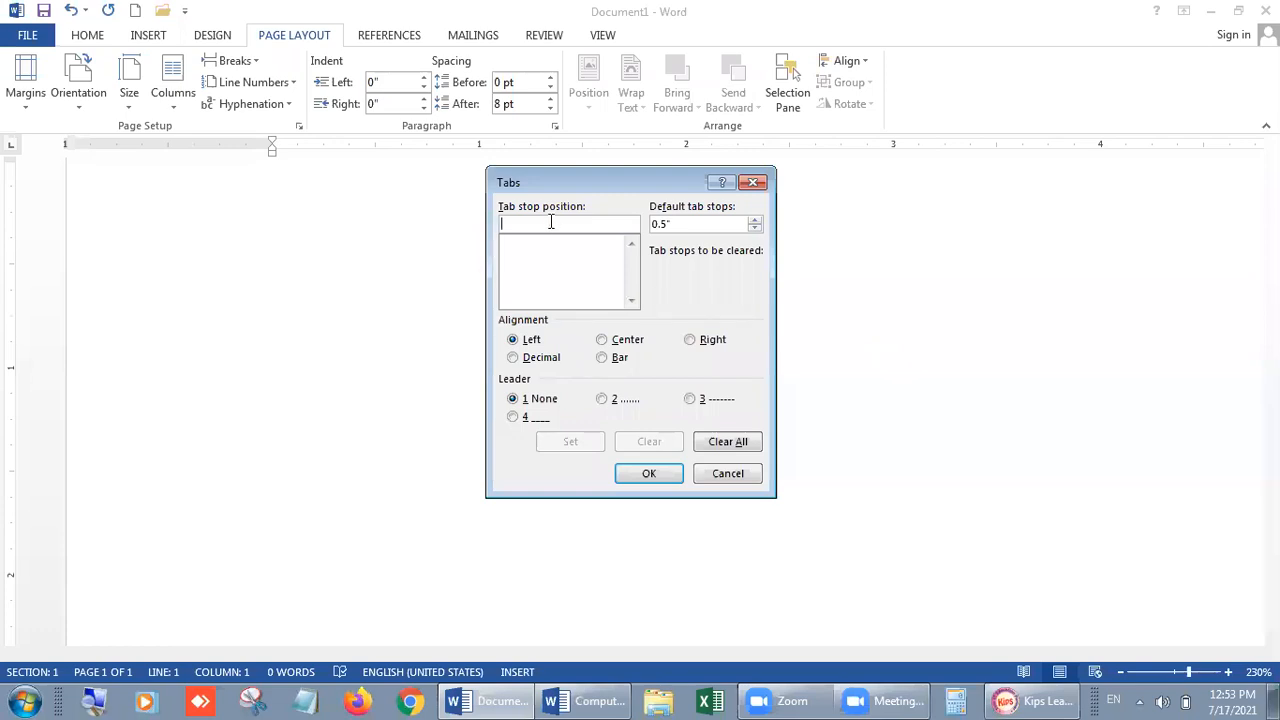
Add left-aligned tab stops without leaders at 0.5" and 1.15".
{"action": "type", "text": "0,5"}
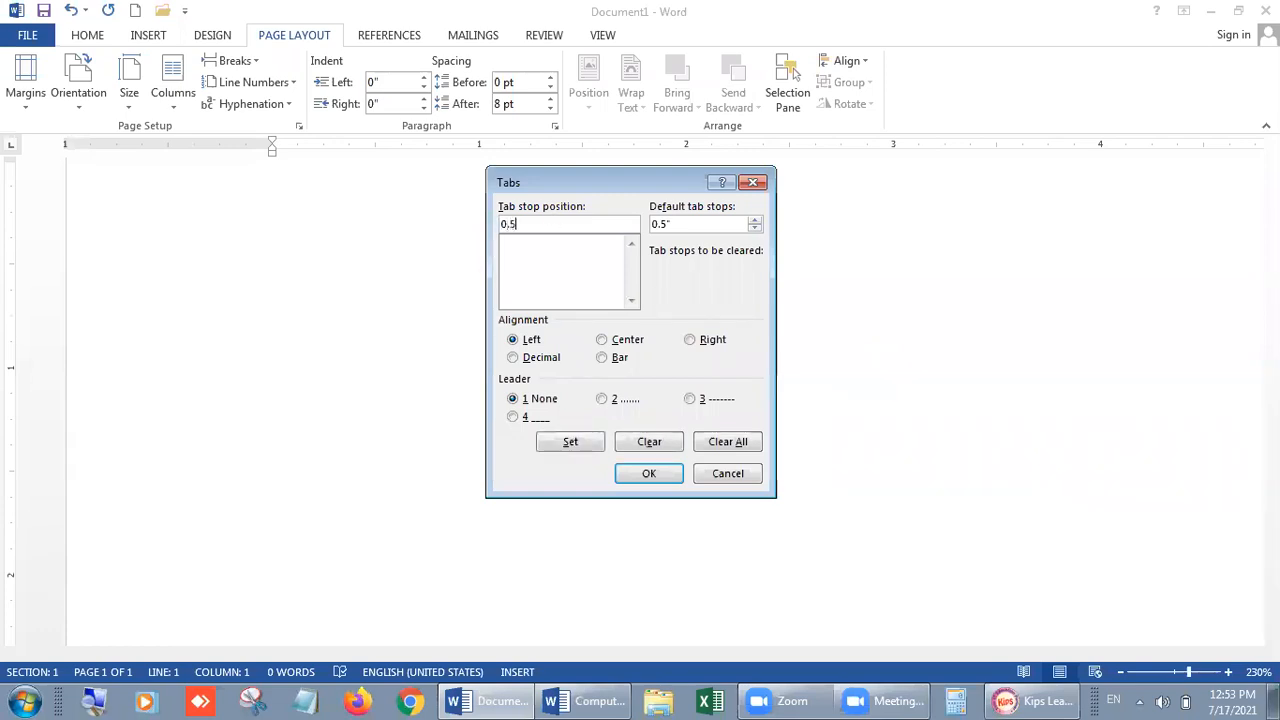
{"action": "key", "text": "BackSpace"}
{"action": "key", "text": "BackSpace"}
{"action": "type", "text": ".5"}
{"action": "left_click", "coordinate": [571, 443]}
{"action": "type", "text": "1.15"}
{"action": "left_click", "coordinate": [570, 442]}
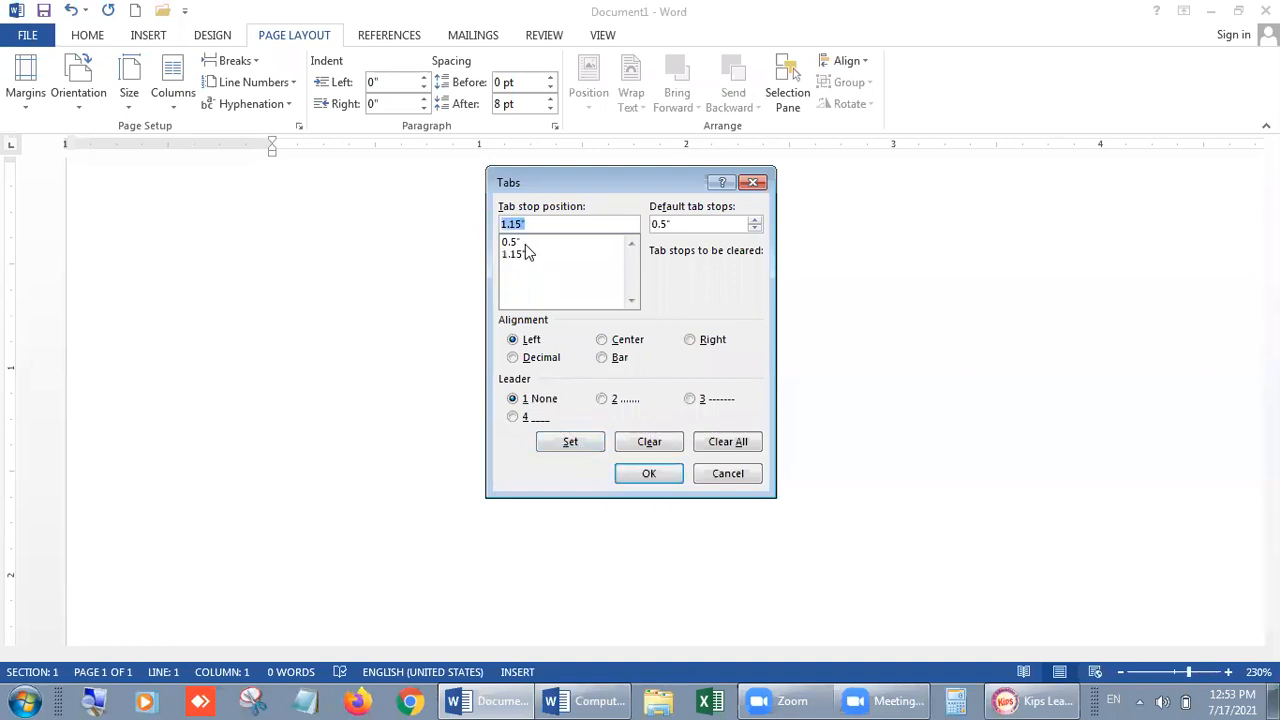
{"action": "left_click", "coordinate": [525, 243]}
{"action": "left_click", "coordinate": [527, 254]}
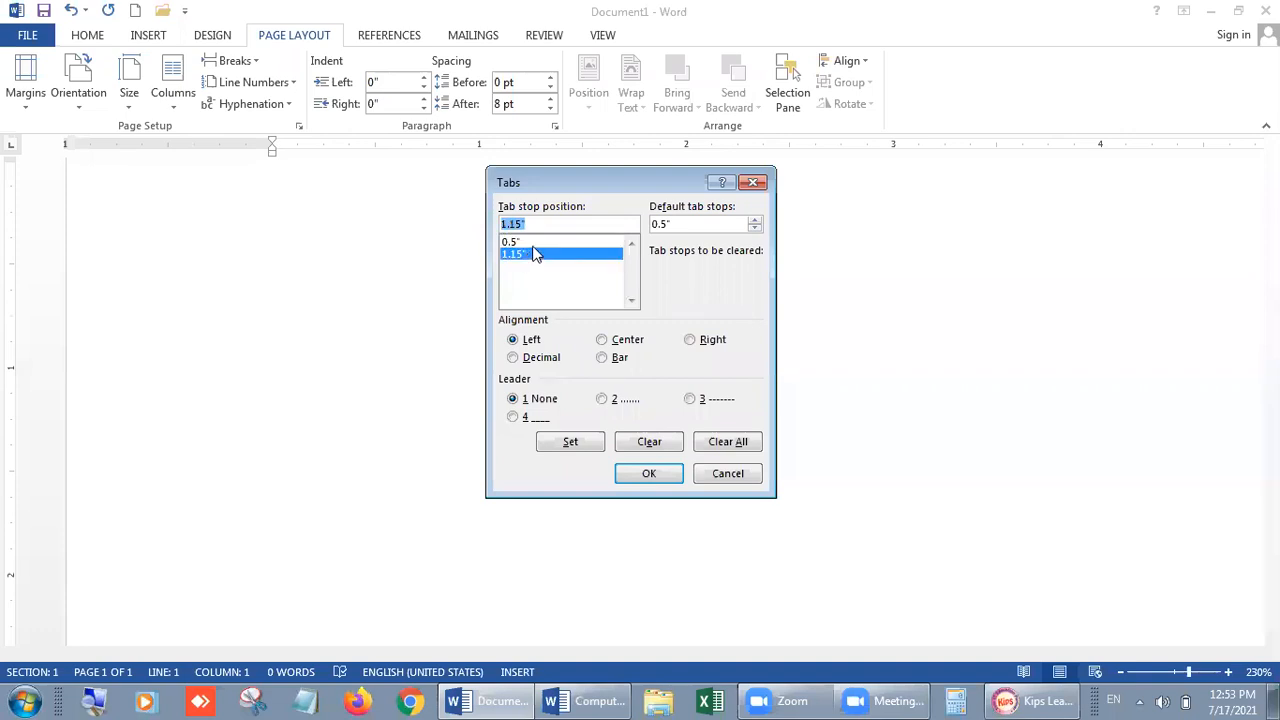
Add further left-aligned tab stops at 2", 2.5" and 3.2", and apply the tab settings to the paragraph.
{"action": "type", "text": "2"}
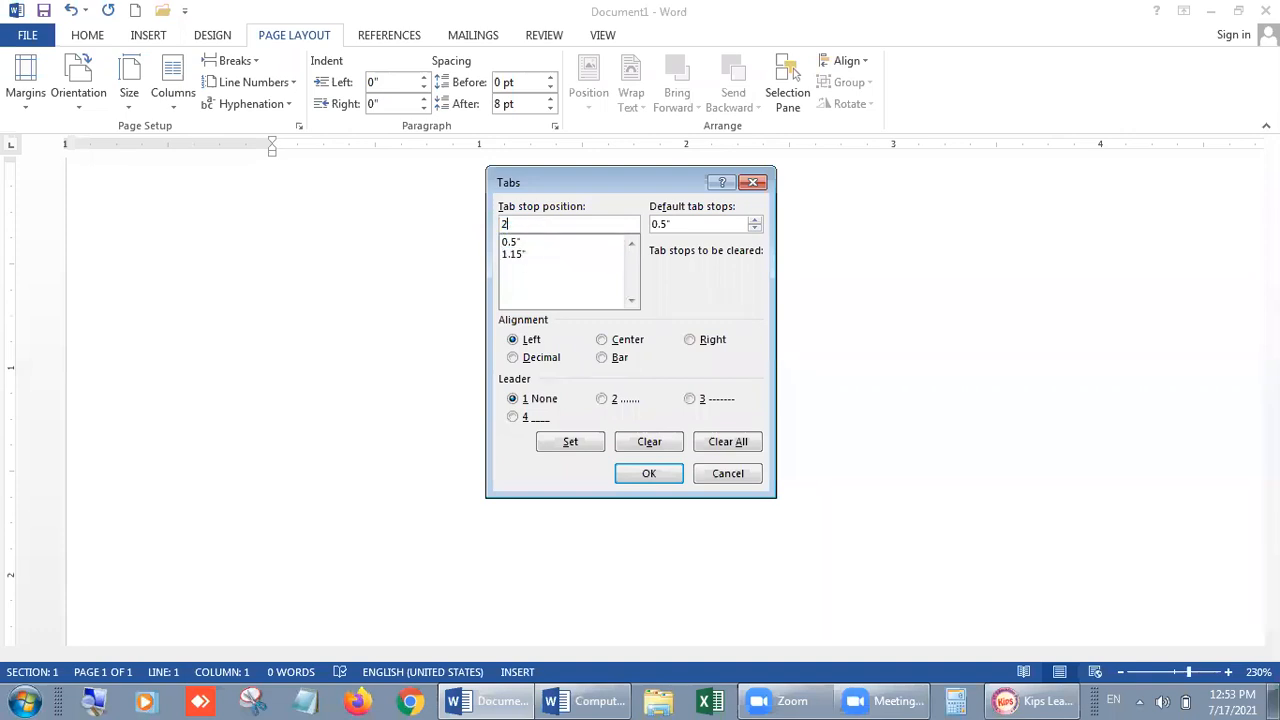
{"action": "left_click", "coordinate": [572, 445]}
{"action": "type", "text": "2.5"}
{"action": "left_click", "coordinate": [570, 444]}
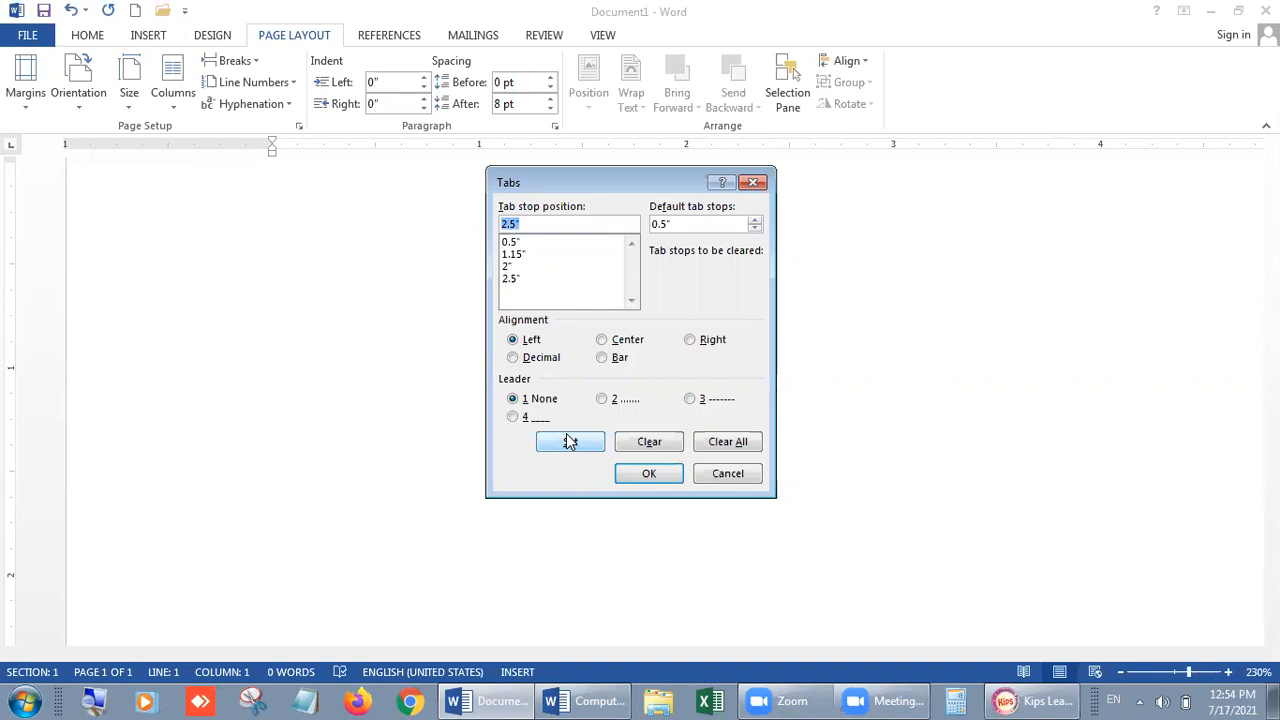
{"action": "type", "text": "3.20"}
{"action": "left_click", "coordinate": [581, 444]}
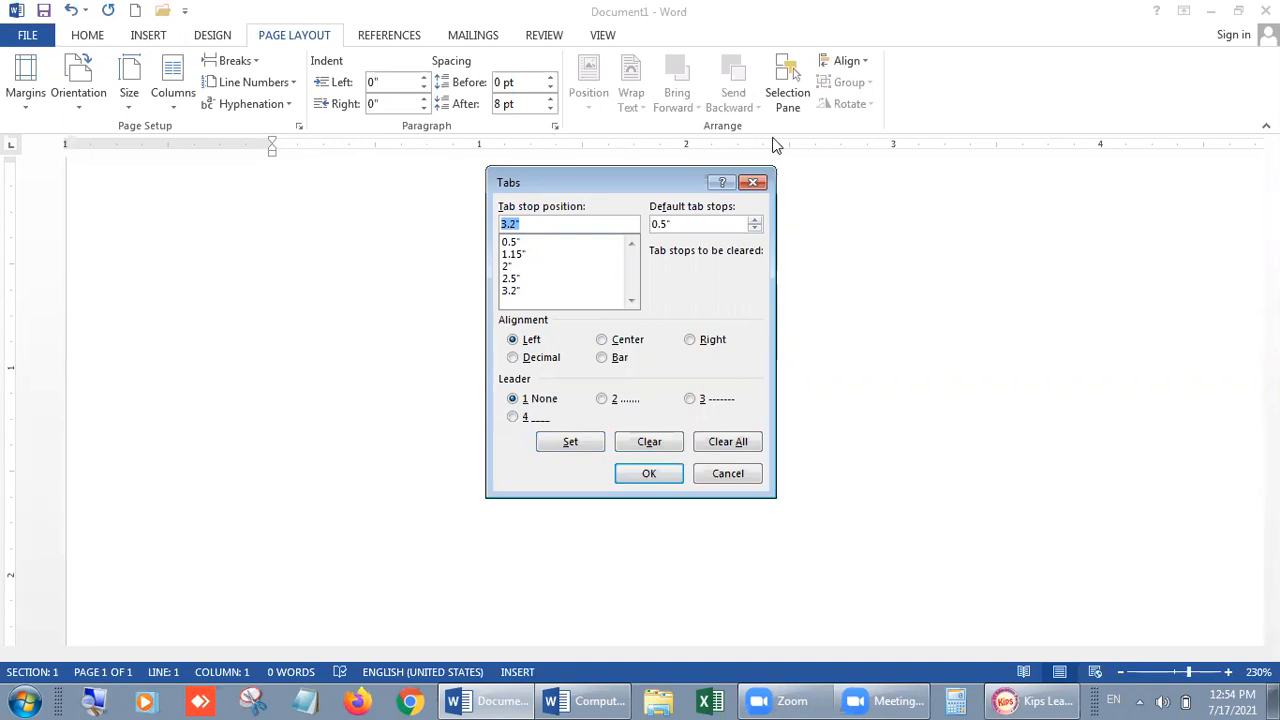
{"action": "left_click", "coordinate": [663, 476]}
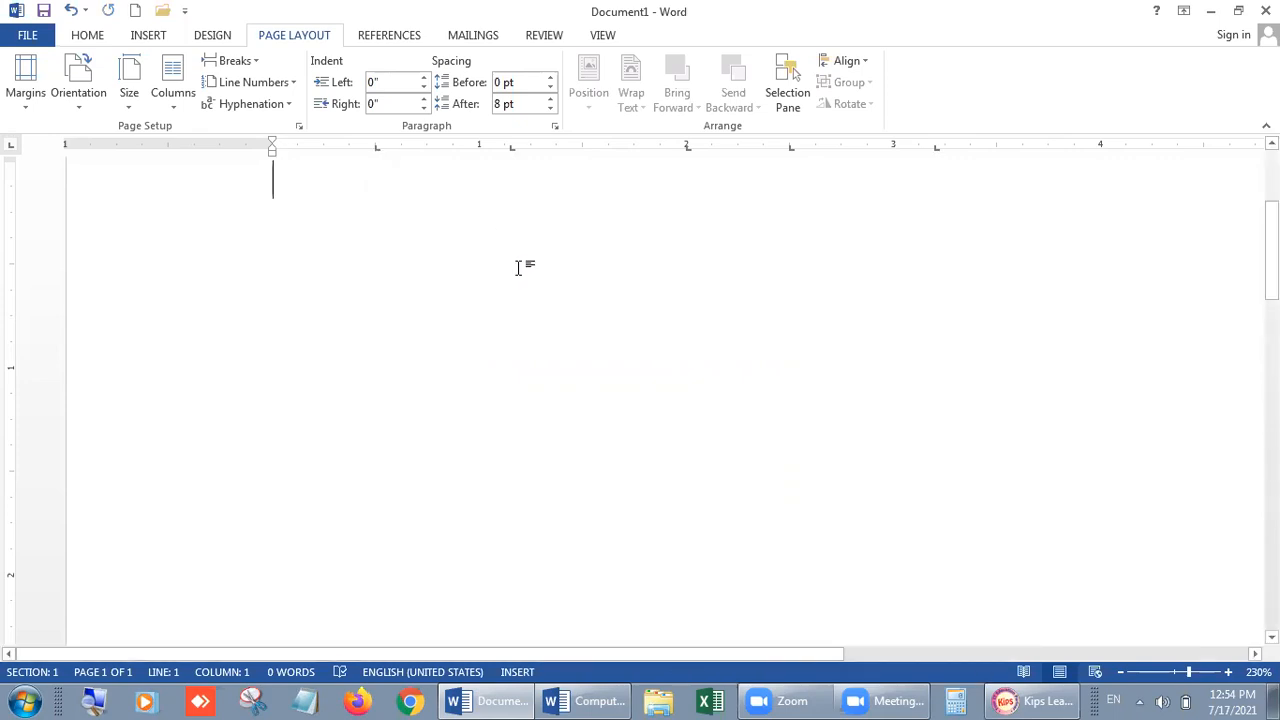
Enter the headings R.No, Name, Class, Eng and Comp. on the first line, one at each custom tab stop.
{"action": "key", "text": "Tab"}
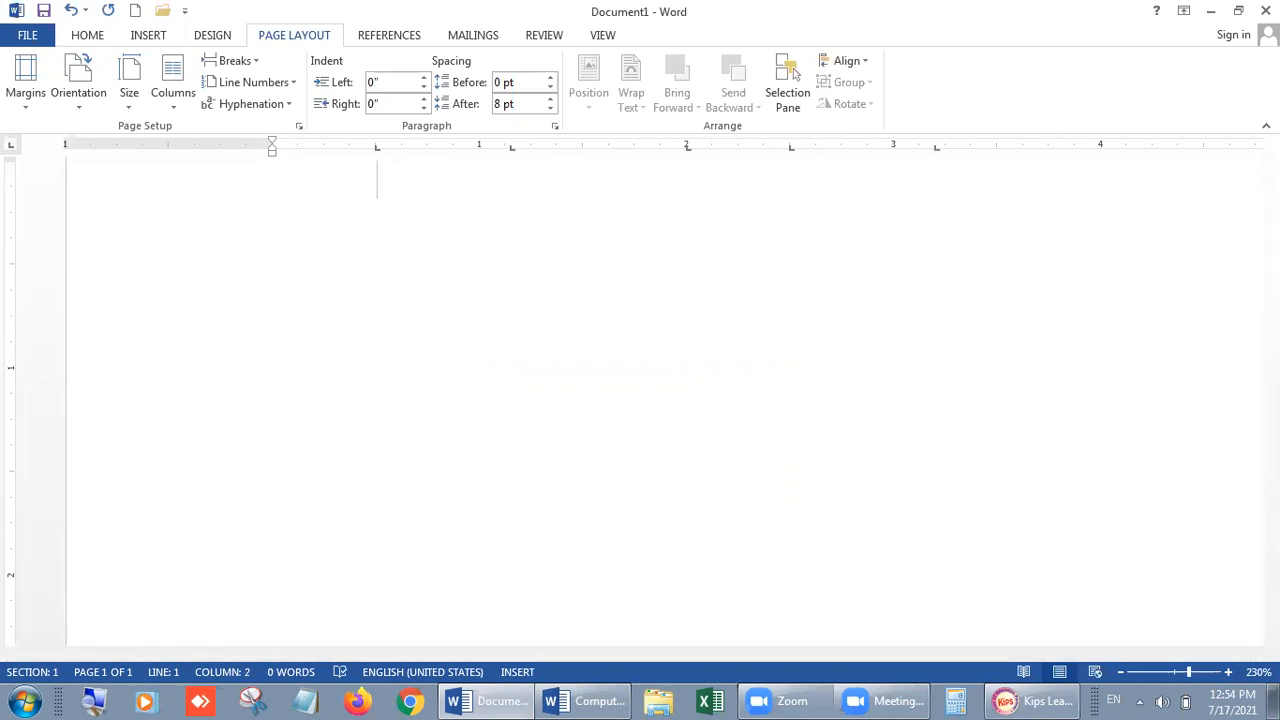
{"action": "type", "text": "R.No"}
{"action": "key", "text": "Tab"}
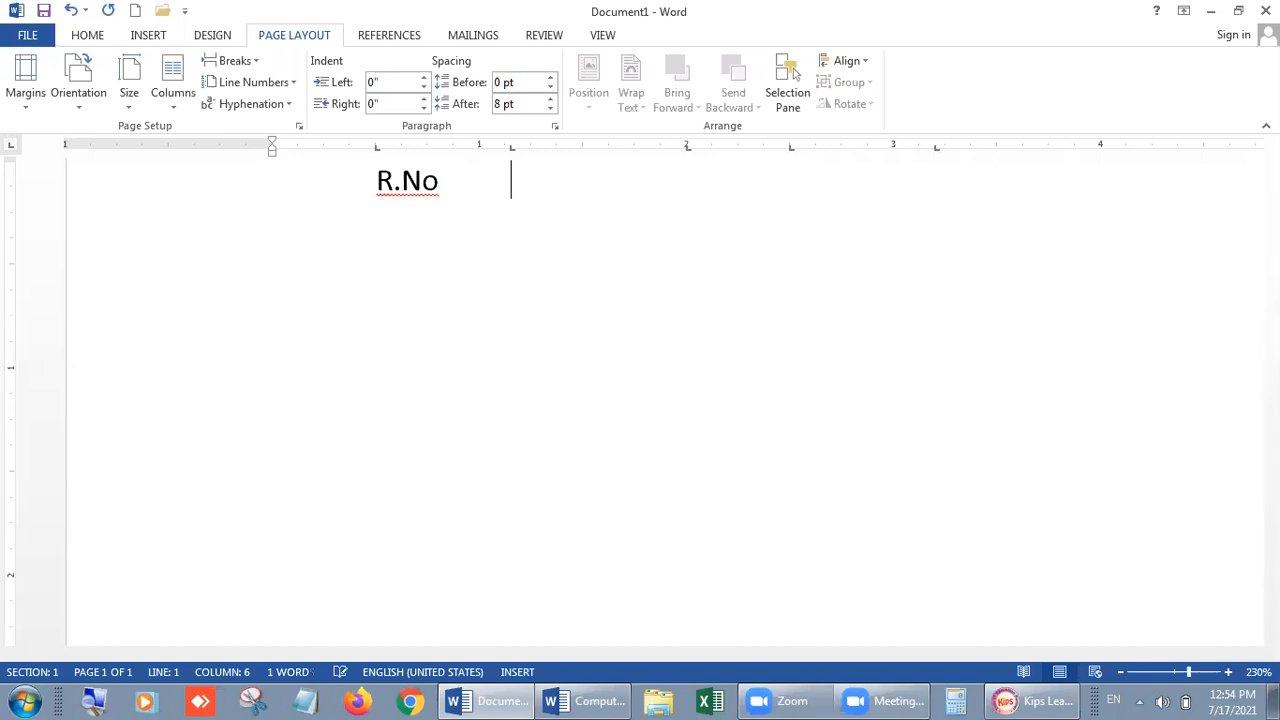
{"action": "type", "text": "Name"}
{"action": "key", "text": "Tab"}
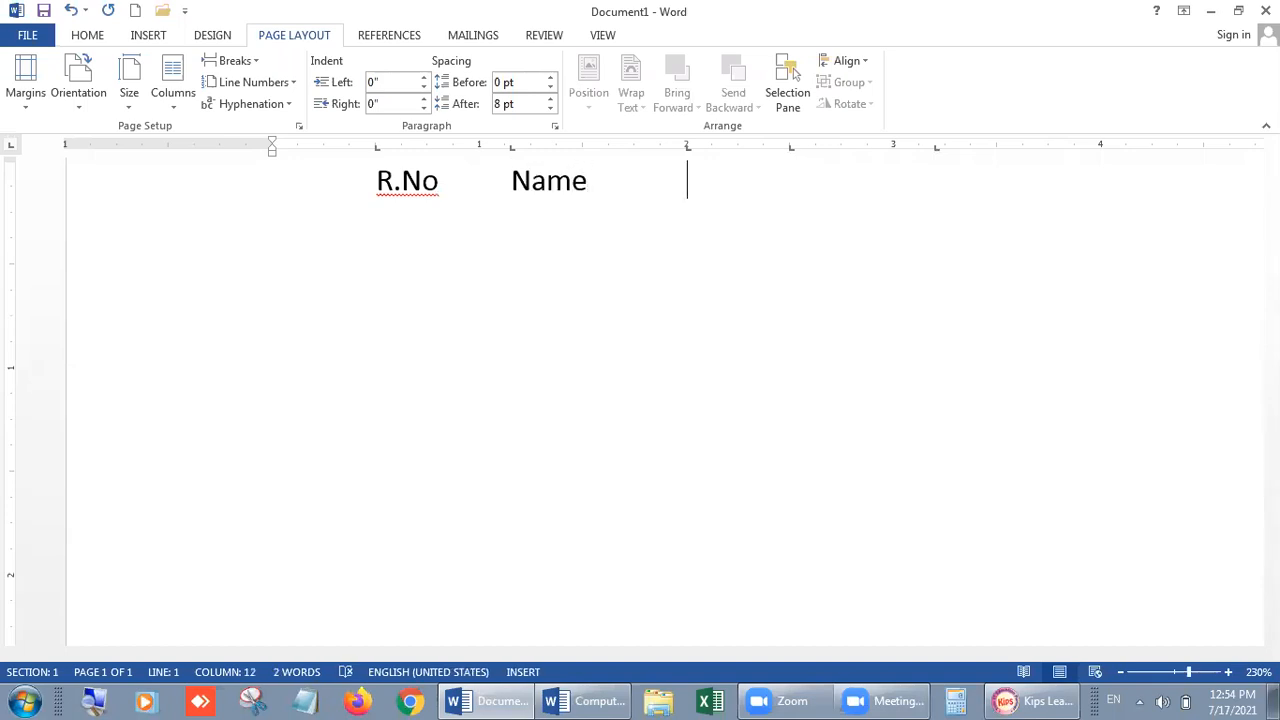
{"action": "type", "text": "Class"}
{"action": "key", "text": "Tab"}
{"action": "type", "text": "Eng"}
{"action": "key", "text": "Tab"}
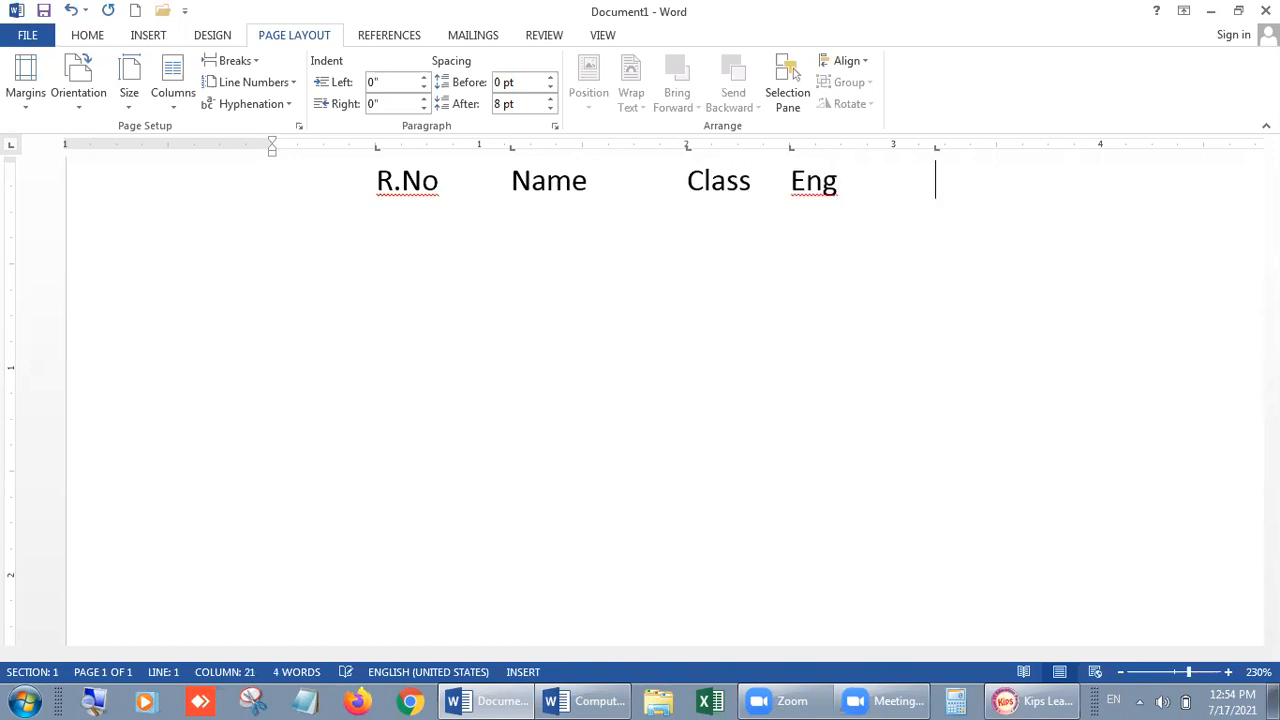
{"action": "type", "text": "Comp."}
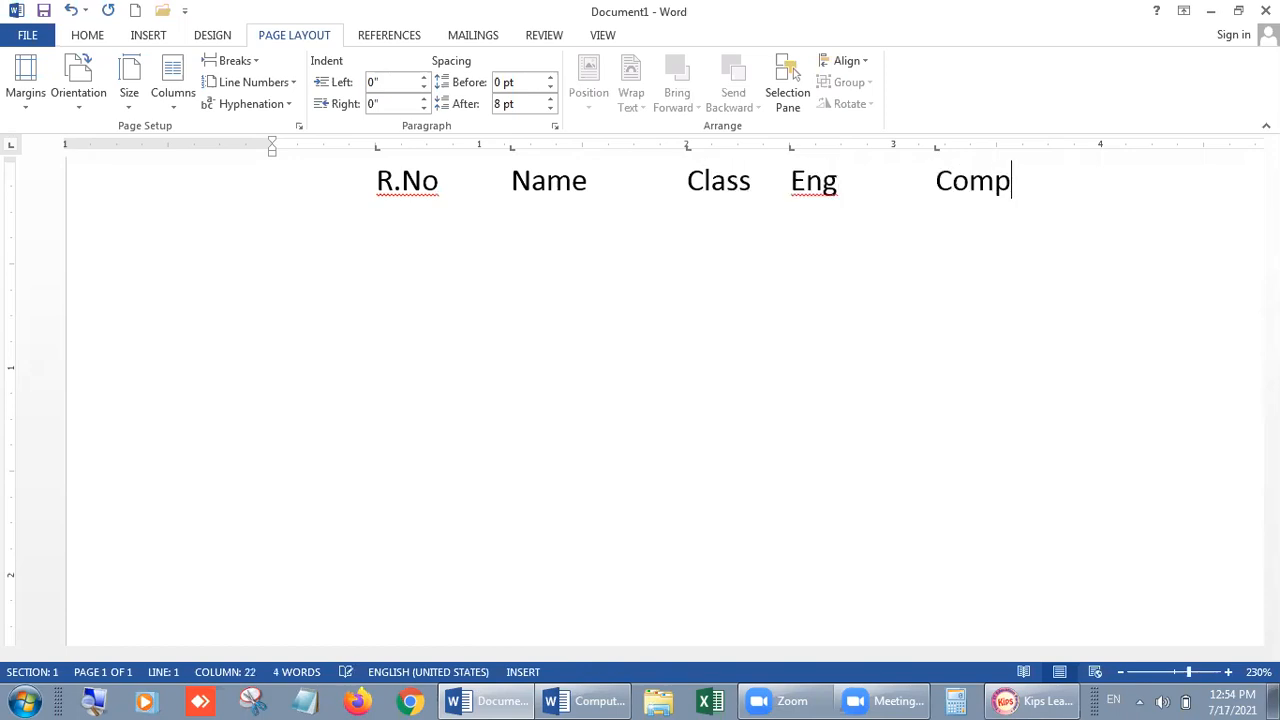
Add a period after the Eng heading.
{"action": "key", "text": "Left"}
{"action": "key", "text": "Left"}
{"action": "key", "text": "Left"}
{"action": "key", "text": "Left"}
{"action": "key", "text": "Left"}
{"action": "key", "text": "Left"}
{"action": "key", "text": "Left"}
{"action": "key", "text": "Right"}
{"action": "type", "text": "."}
Insert six tabs after the Comp. heading at the end of the line, and delete them again.
{"action": "key", "text": "End"}
{"action": "key", "text": "Tab"}
{"action": "key", "text": "Tab"}
{"action": "key", "text": "Tab"}
{"action": "key", "text": "Tab"}
{"action": "key", "text": "Tab"}
{"action": "key", "text": "Tab"}
{"action": "key", "text": "BackSpace"}
{"action": "key", "text": "BackSpace"}
{"action": "key", "text": "BackSpace"}
{"action": "key", "text": "BackSpace"}
{"action": "key", "text": "BackSpace"}
{"action": "key", "text": "BackSpace"}
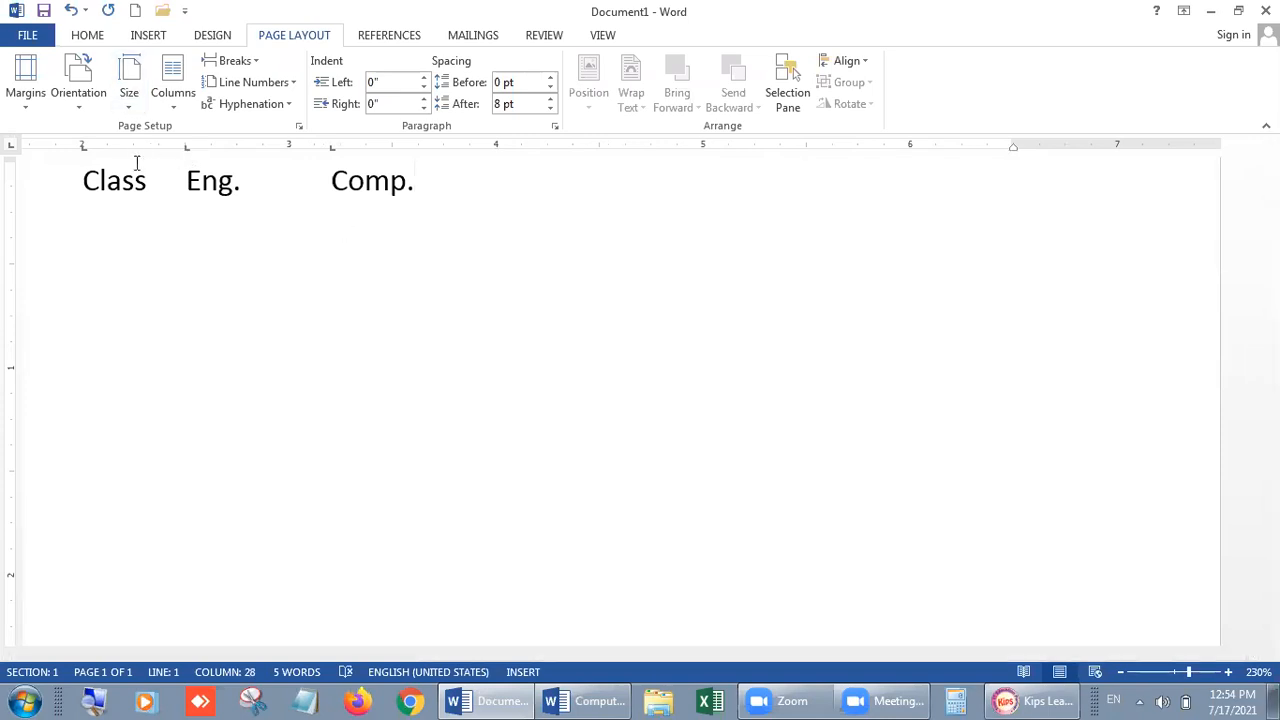
Add a line below the headings with 1, ABC, IV, 98 and 99, one value at each tab stop.
{"action": "key", "text": "Return"}
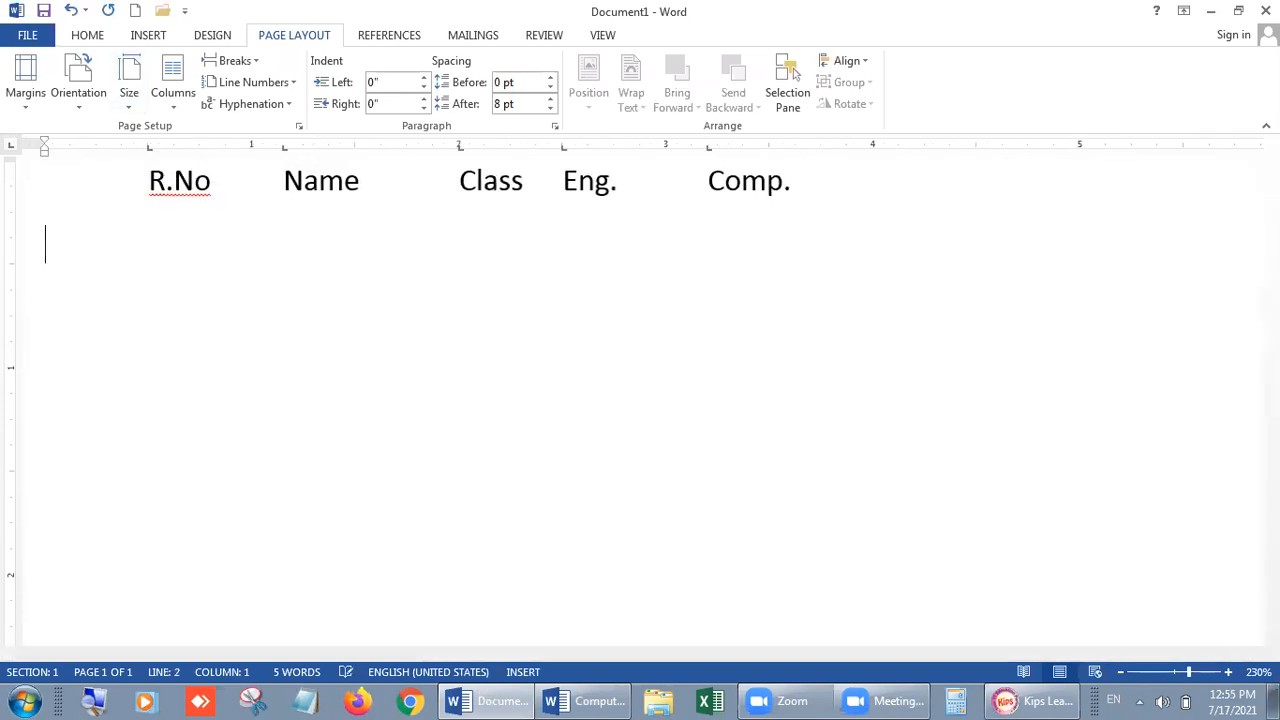
{"action": "key", "text": "Tab"}
{"action": "type", "text": "1"}
{"action": "key", "text": "Tab"}
{"action": "type", "text": "ABC"}
{"action": "key", "text": "Tab"}
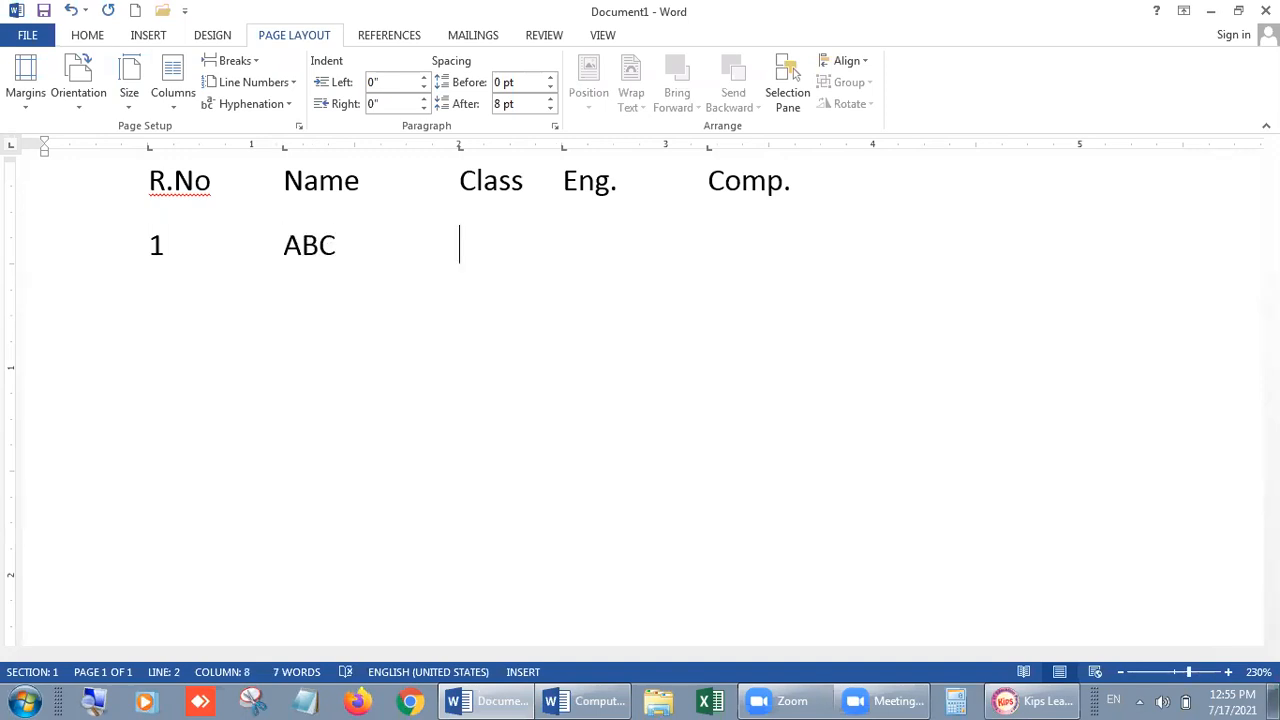
{"action": "type", "text": "IV"}
{"action": "key", "text": "Tab"}
{"action": "type", "text": "98"}
{"action": "key", "text": "Tab"}
{"action": "type", "text": "99"}
Add a second record line with 2, BCD, IV, 97 and 96 aligned at the tab stops.
{"action": "key", "text": "Return"}
{"action": "key", "text": "Tab"}
{"action": "type", "text": "2"}
{"action": "key", "text": "Tab"}
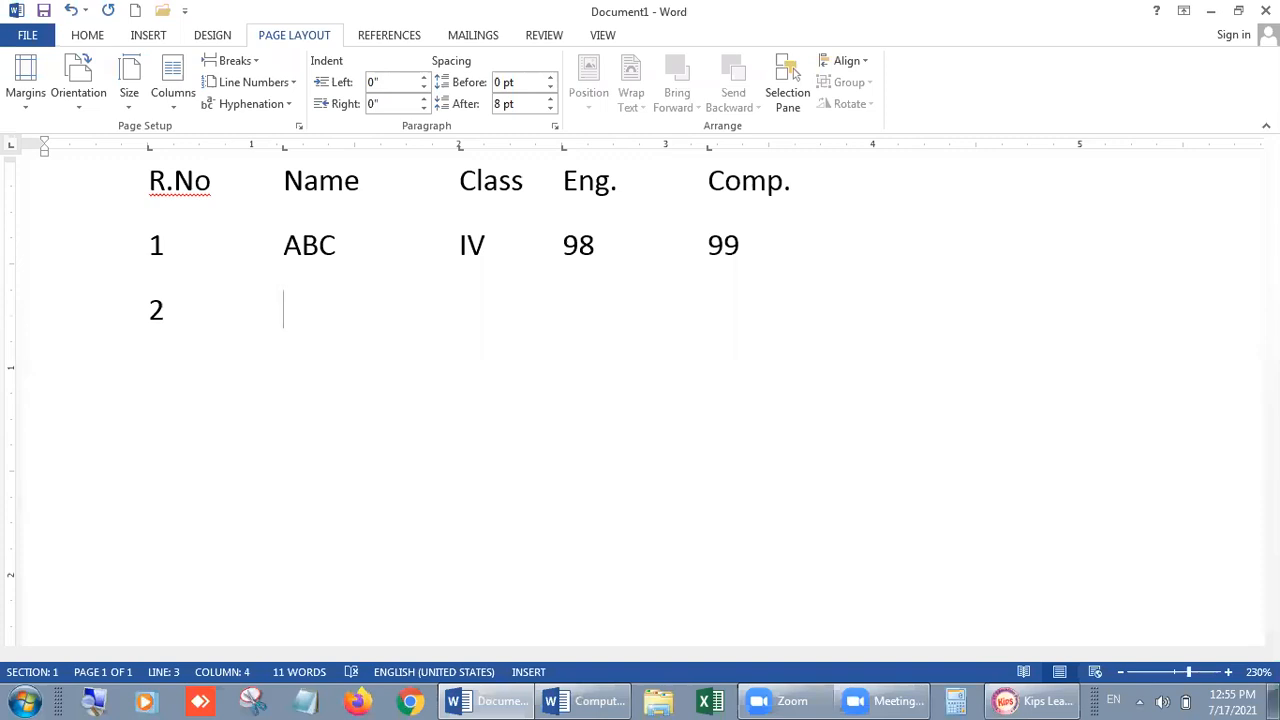
{"action": "type", "text": "BCD"}
{"action": "key", "text": "Tab"}
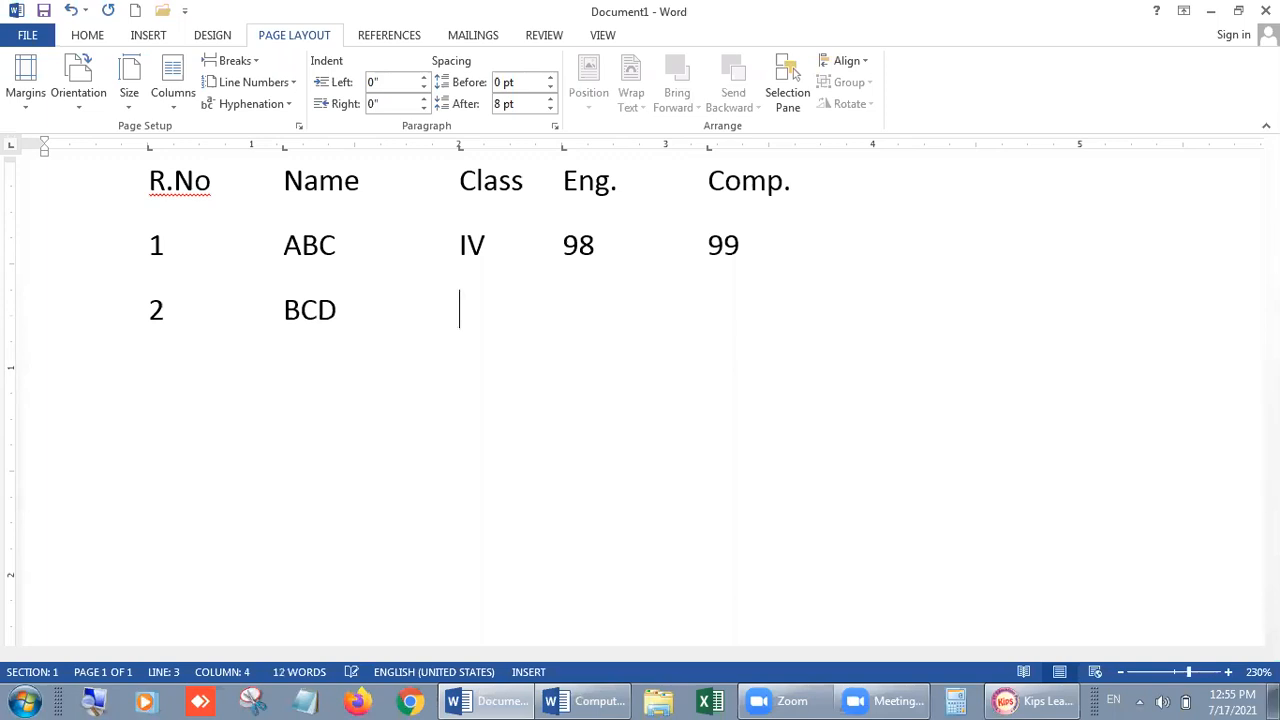
{"action": "type", "text": "IV"}
{"action": "key", "text": "Tab"}
{"action": "type", "text": "97"}
{"action": "key", "text": "Tab"}
{"action": "type", "text": "96"}
Add a third record line with 3, CDE, IV, 98 and 97 aligned at the tab stops.
{"action": "key", "text": "Return"}
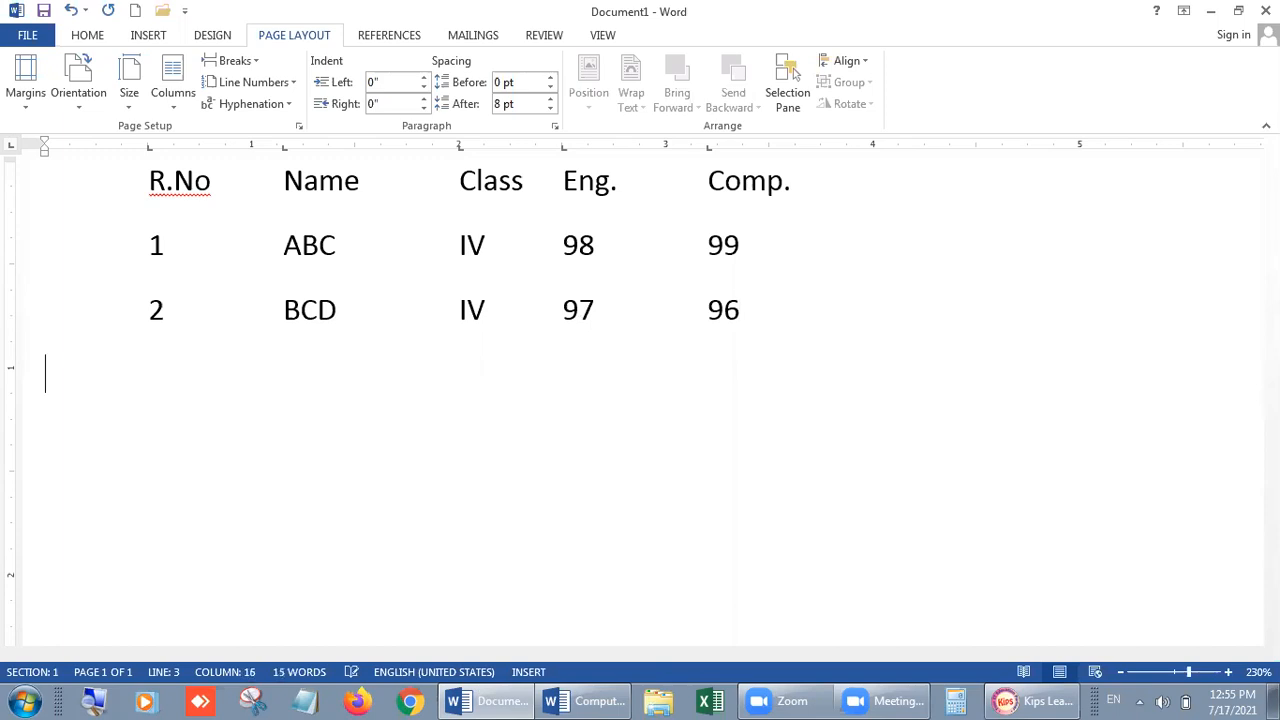
{"action": "type", "text": "3"}
{"action": "key", "text": "Tab"}
{"action": "type", "text": "CDE"}
{"action": "key", "text": "Tab"}
{"action": "type", "text": "IV"}
{"action": "key", "text": "Tab"}
{"action": "type", "text": "98"}
{"action": "key", "text": "Tab"}
{"action": "type", "text": "99"}
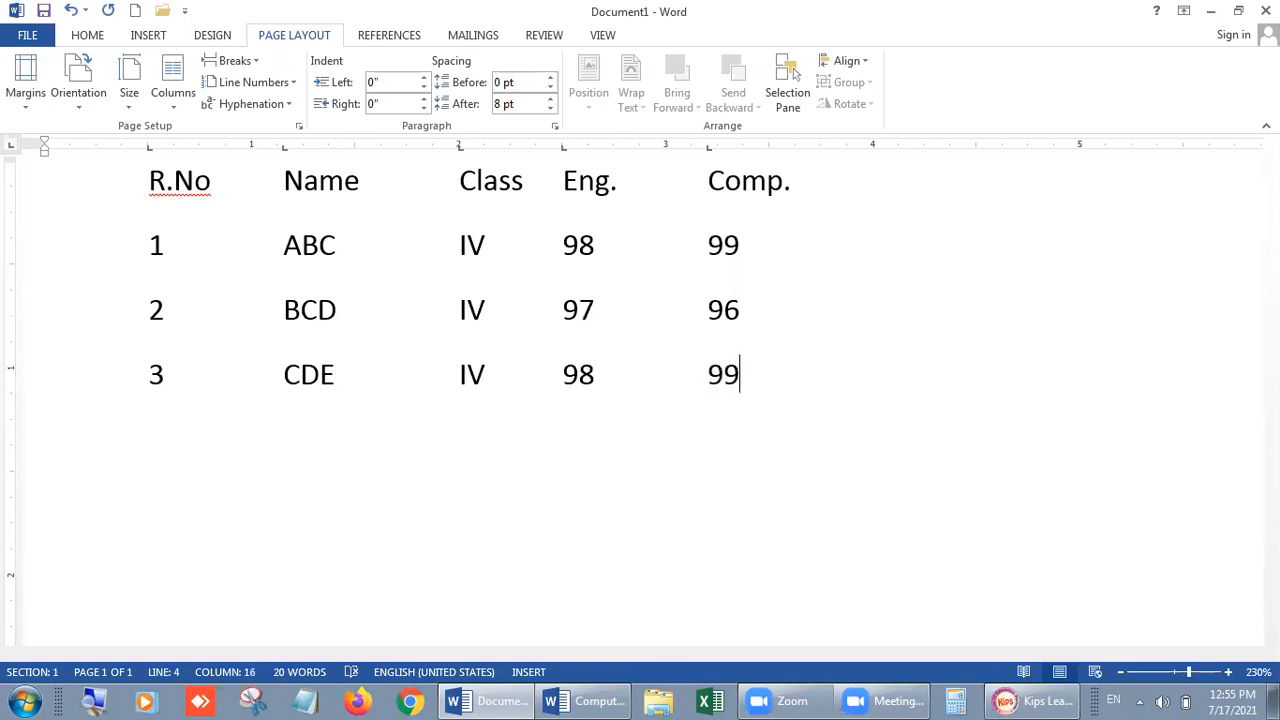
{"action": "key", "text": "BackSpace"}
{"action": "type", "text": "7"}
Add a fourth record line with 4, DEF, IV, 95 and 98 aligned at the tab stops.
{"action": "key", "text": "Return"}
{"action": "key", "text": "Tab"}
{"action": "type", "text": "4"}
{"action": "key", "text": "Tab"}
{"action": "type", "text": "D"}
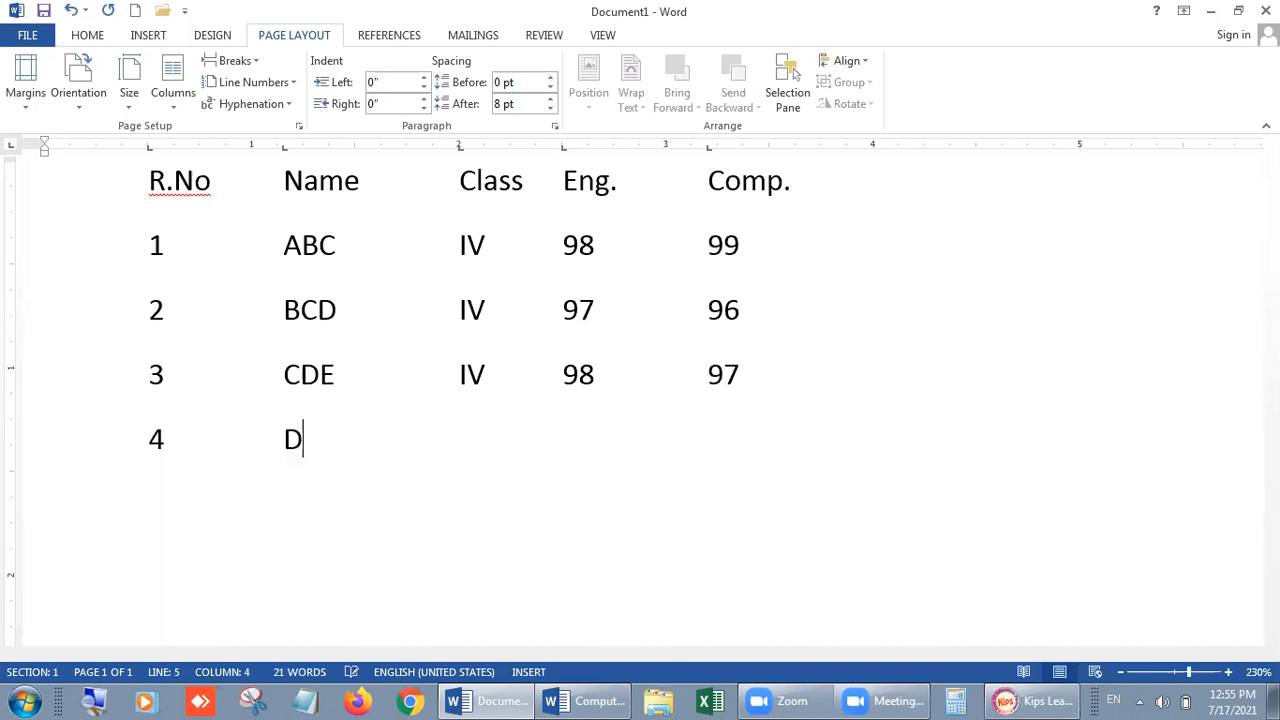
{"action": "type", "text": "EF"}
{"action": "key", "text": "Tab"}
{"action": "type", "text": "IV"}
{"action": "key", "text": "Tab"}
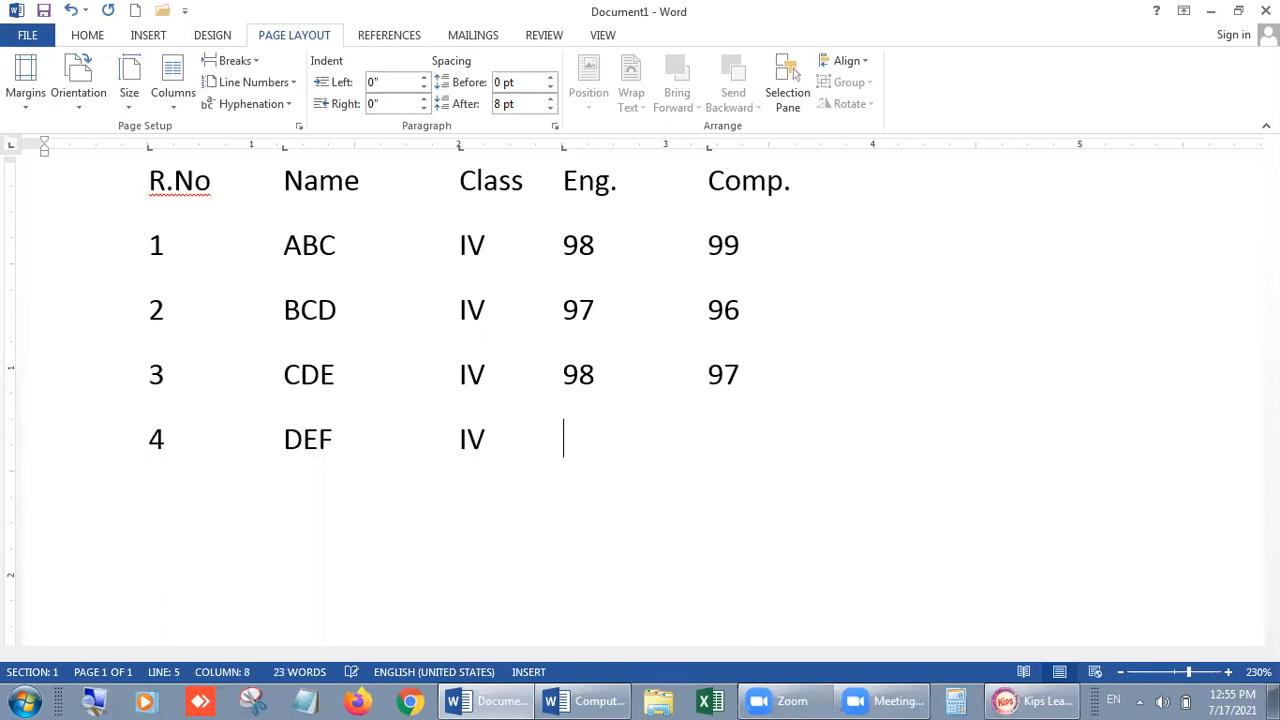
{"action": "type", "text": "95"}
{"action": "key", "text": "Tab"}
{"action": "type", "text": "98"}
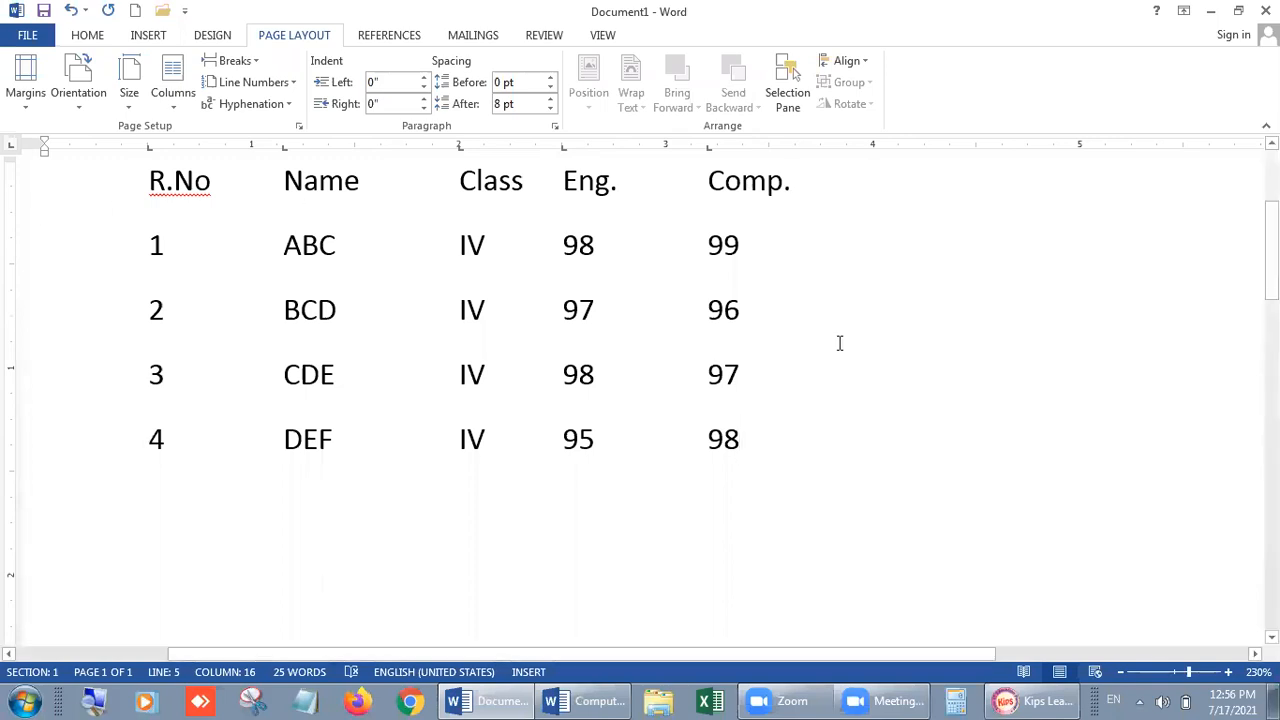
Switch to the Kips Learning textbook and view the Tab selector tip at the end of page 39.
{"action": "left_click", "coordinate": [1036, 700]}
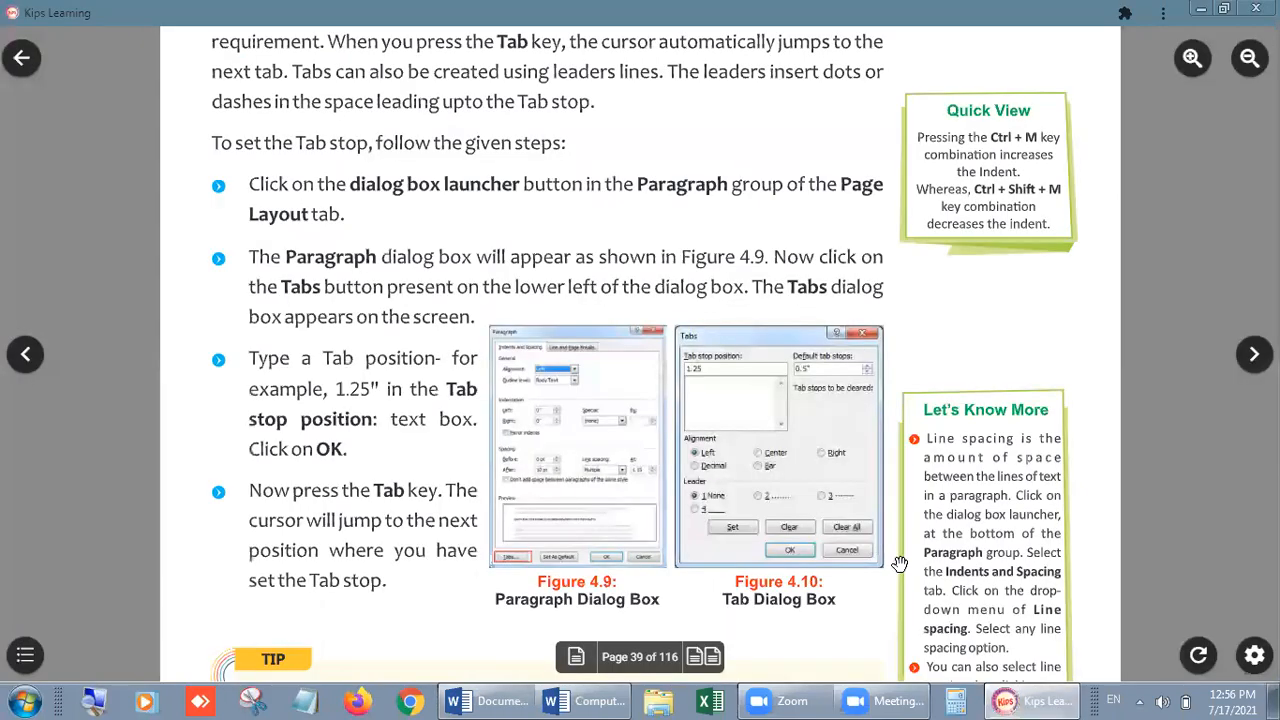
{"action": "scroll", "coordinate": [1016, 282], "scroll_direction": "down", "scroll_amount": 2}
{"action": "scroll", "coordinate": [997, 150], "scroll_direction": "down", "scroll_amount": 1}
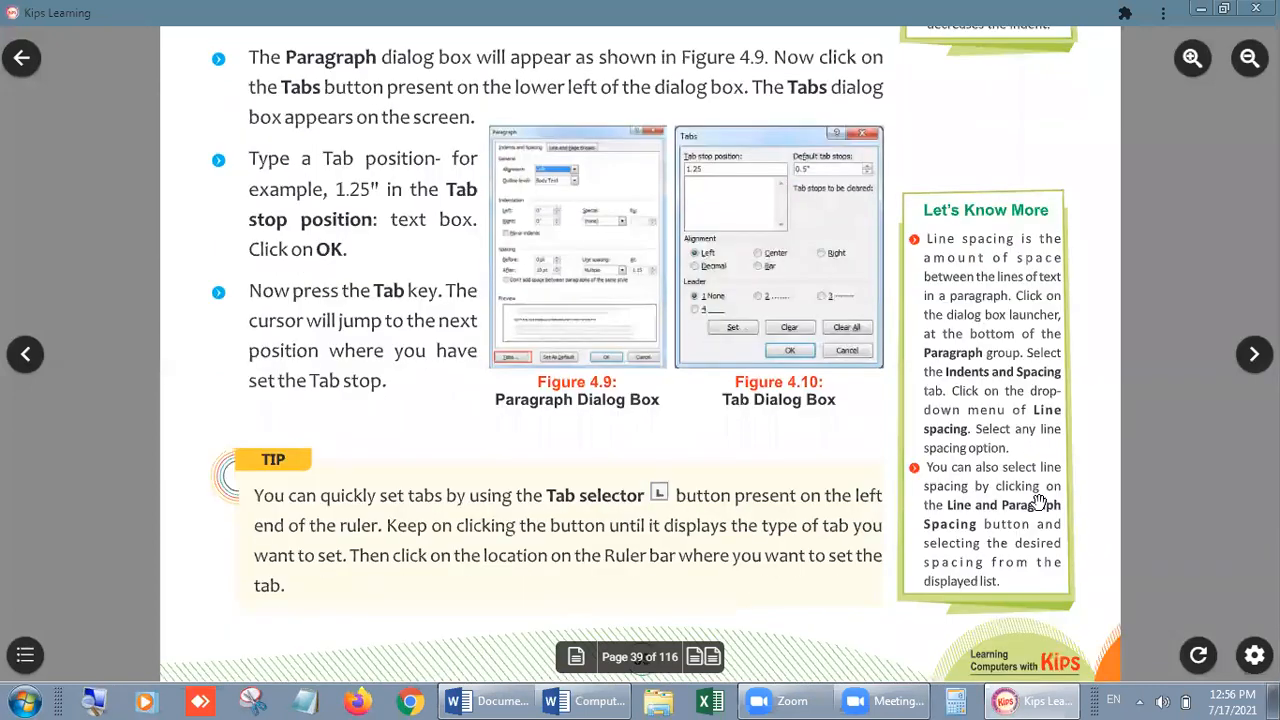